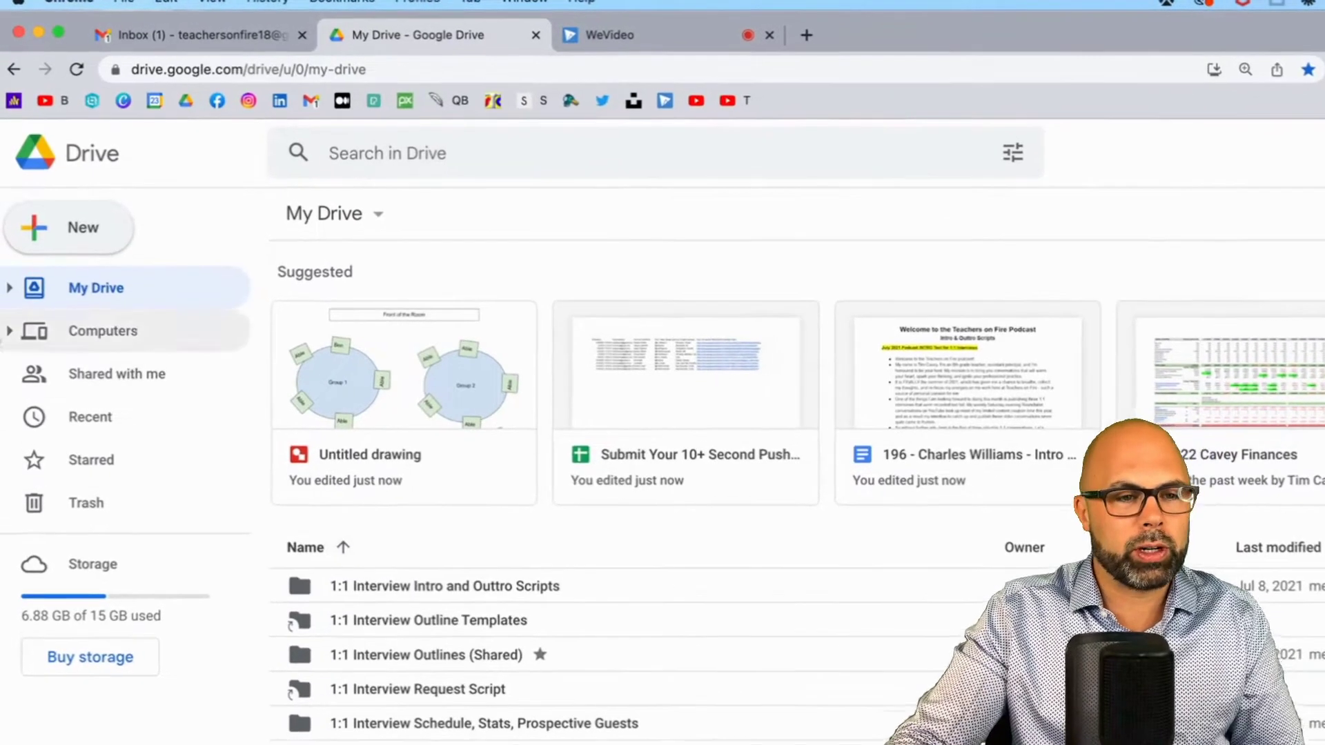
- From Google Drive's New menu, create a blank Google Drawings file
left_click(46, 255)
mouse_move(152, 584)
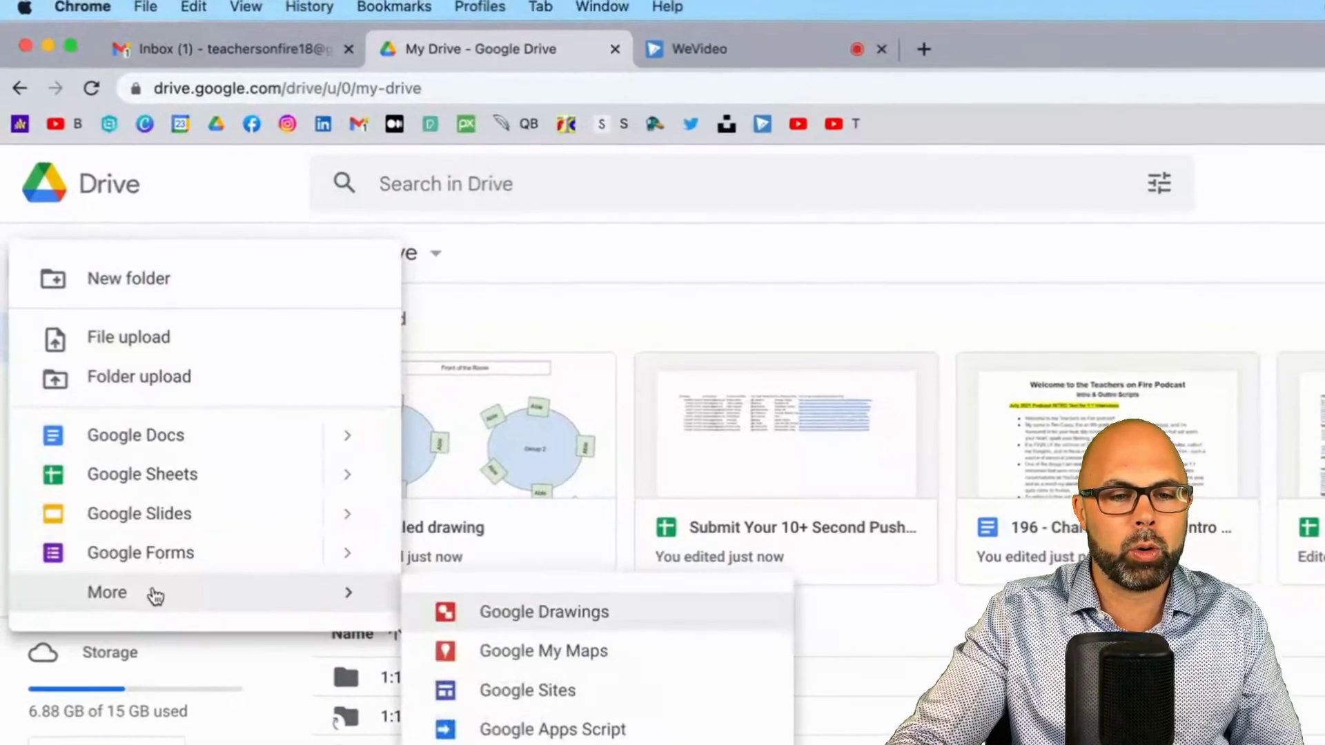
left_click(528, 608)
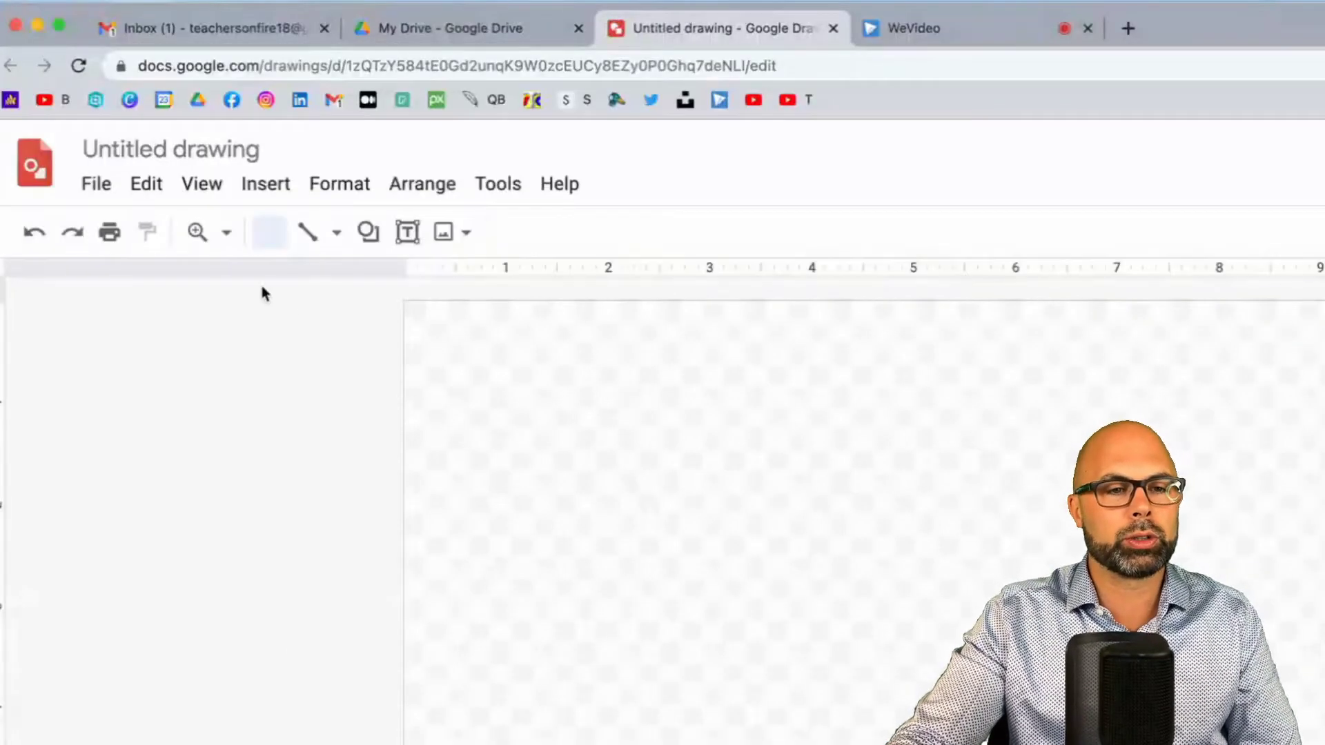
- Replace the 'Untitled drawing' title with '8C Seating Plan - Room 222'
double_click(156, 138)
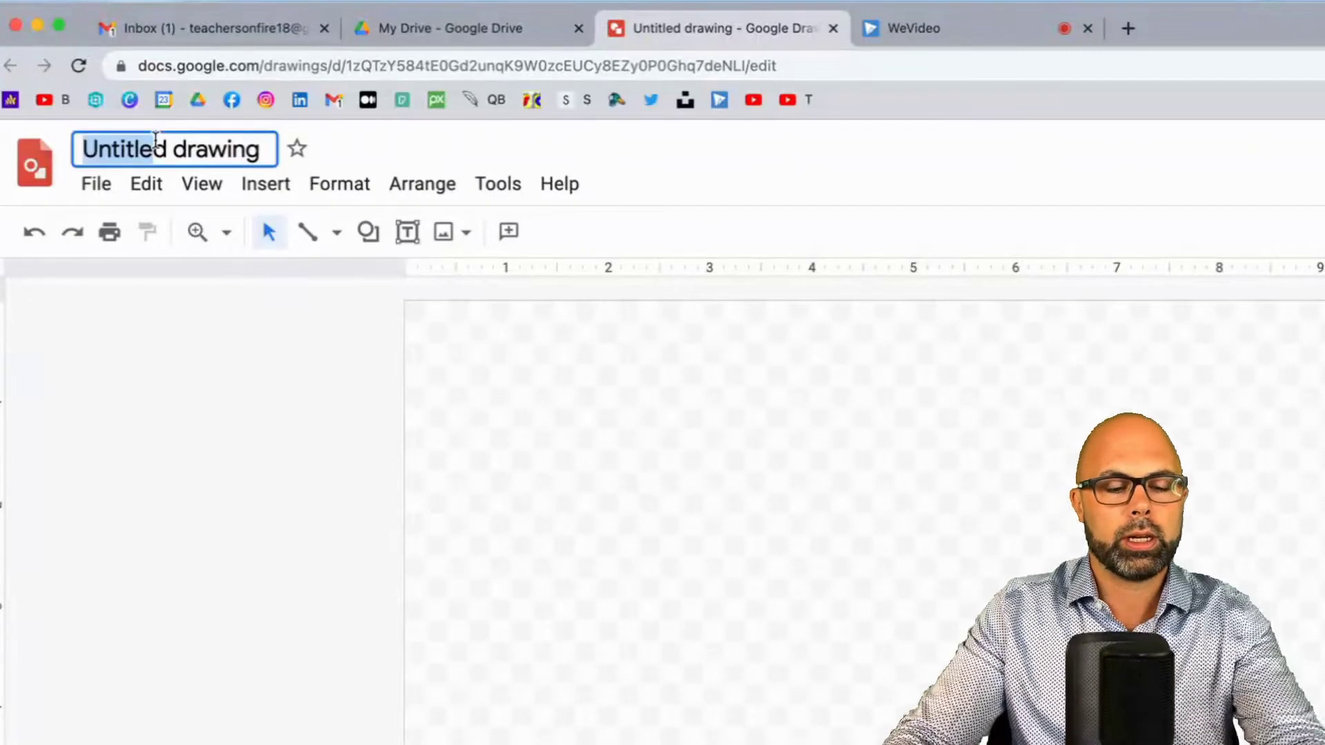
left_click(156, 138)
key("super+a")
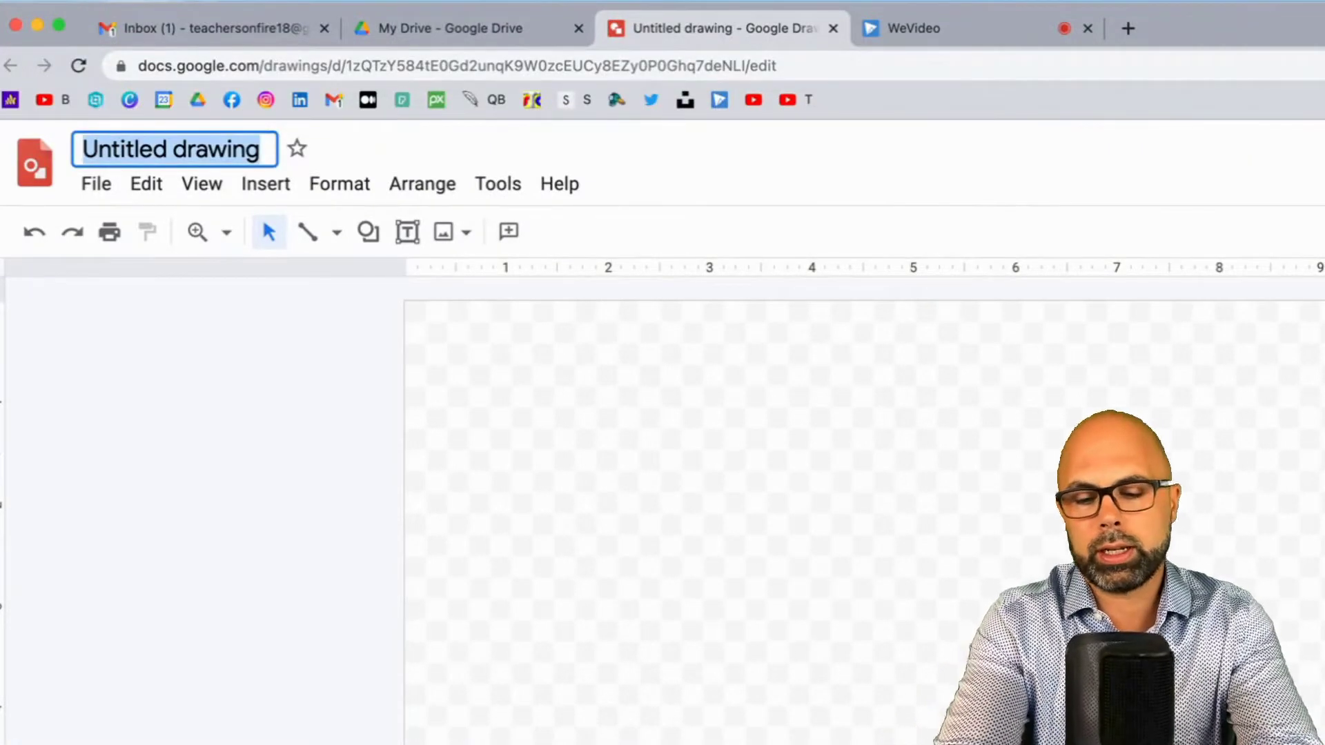
type("8C ")
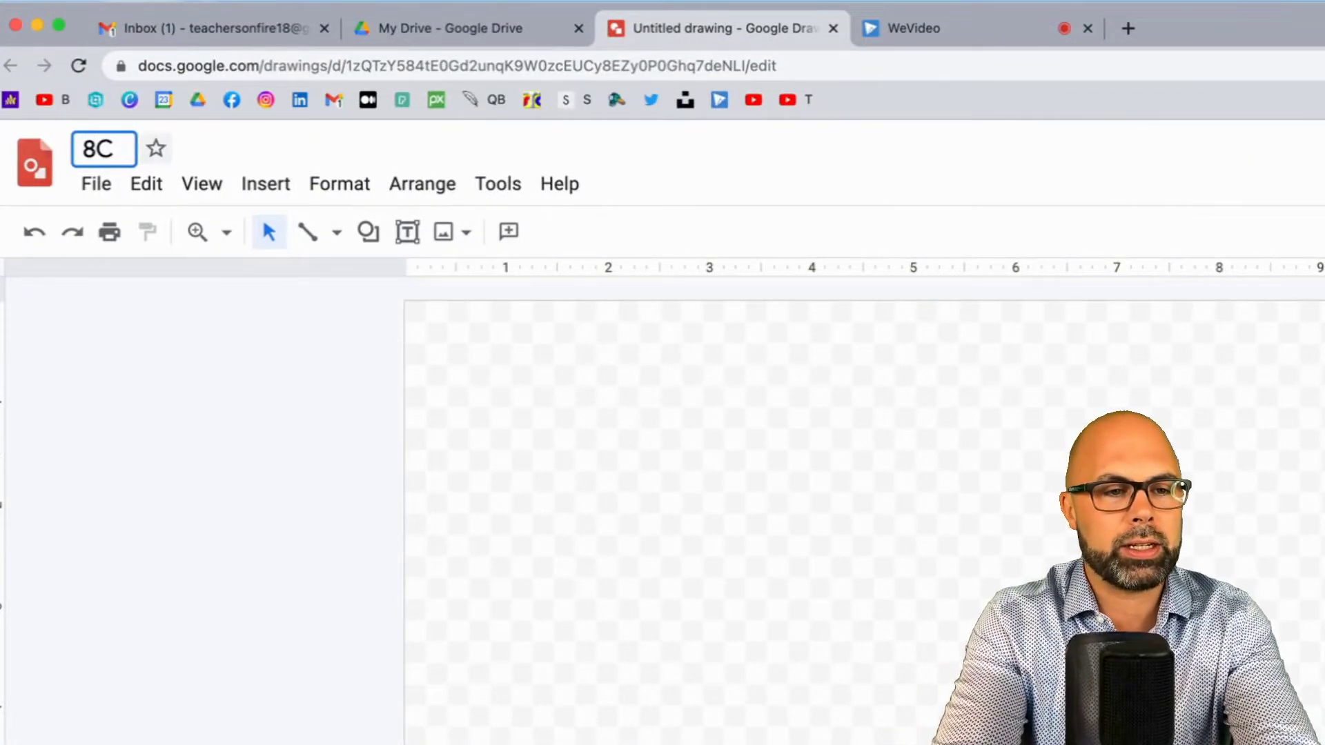
type("Seating Pla")
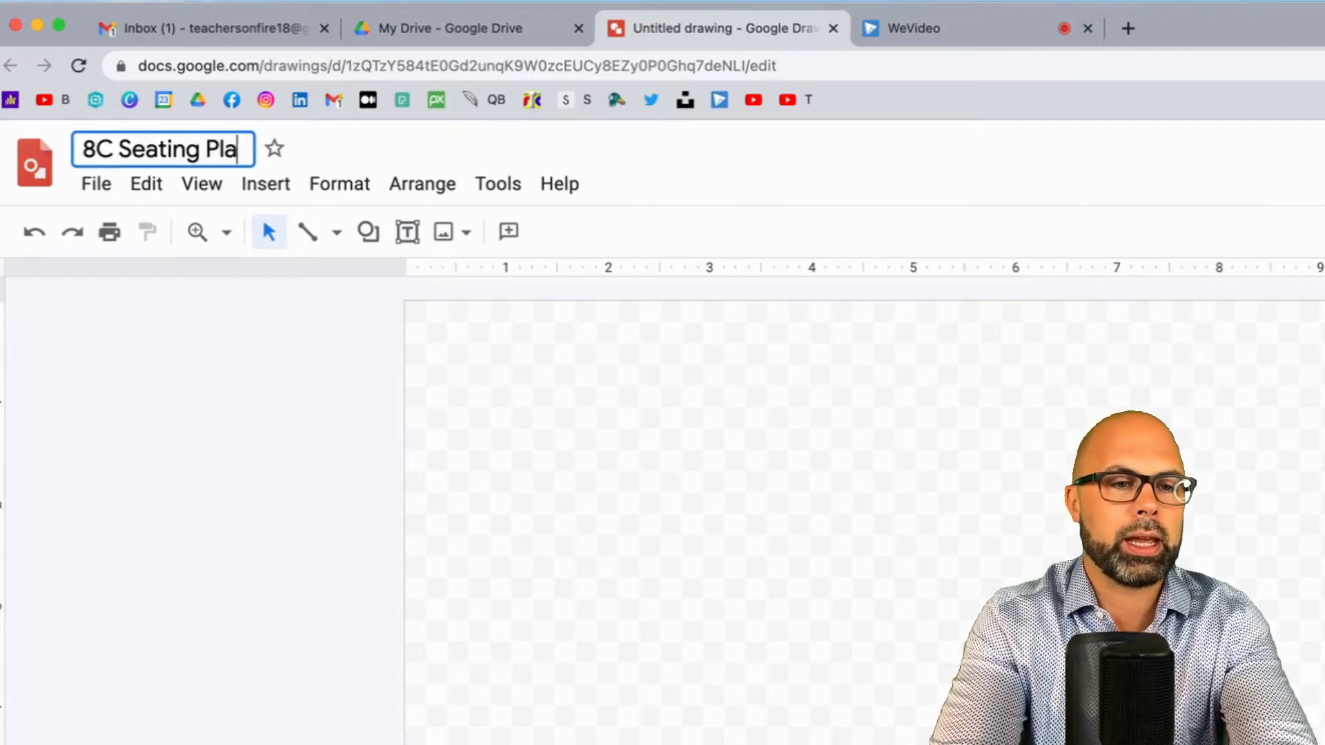
type("n - Room ")
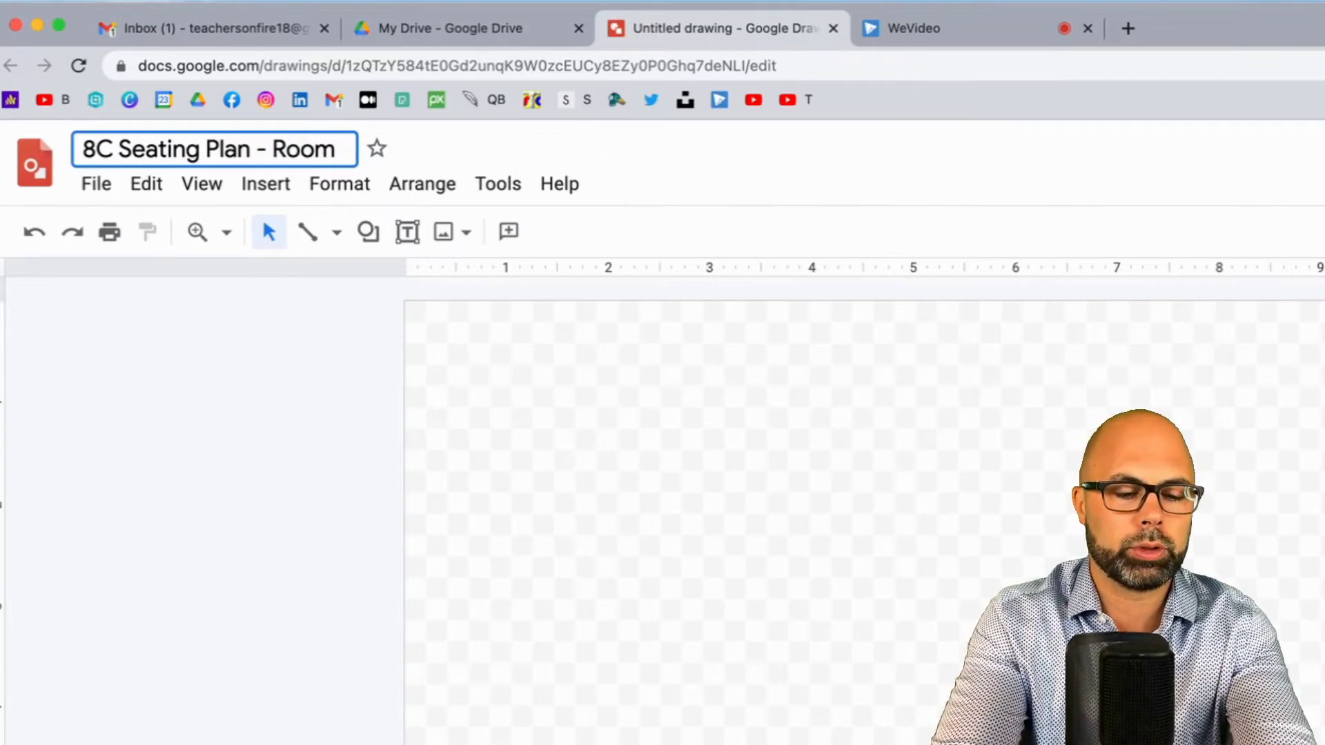
type("222")
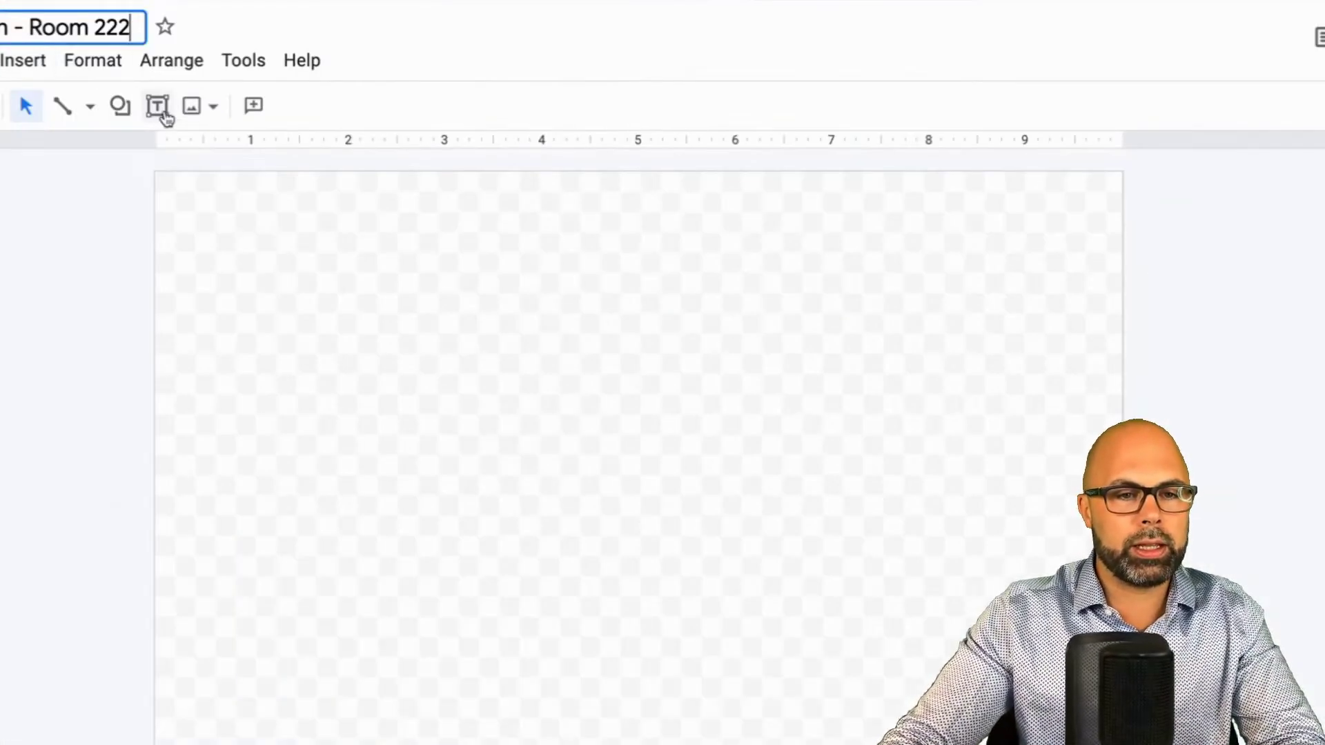
- Draw a wide text box across the top of the page reading 'Front'
left_click(158, 106)
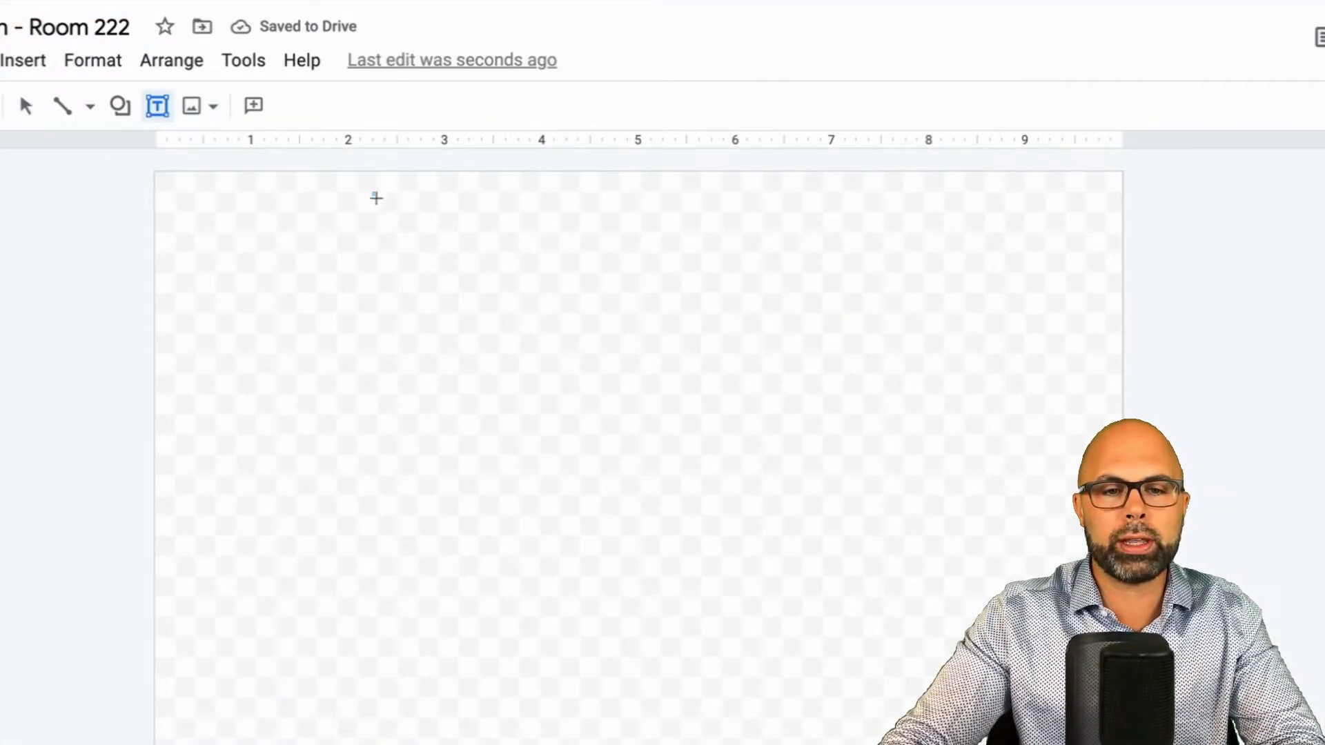
left_click_drag(376, 198, 939, 249)
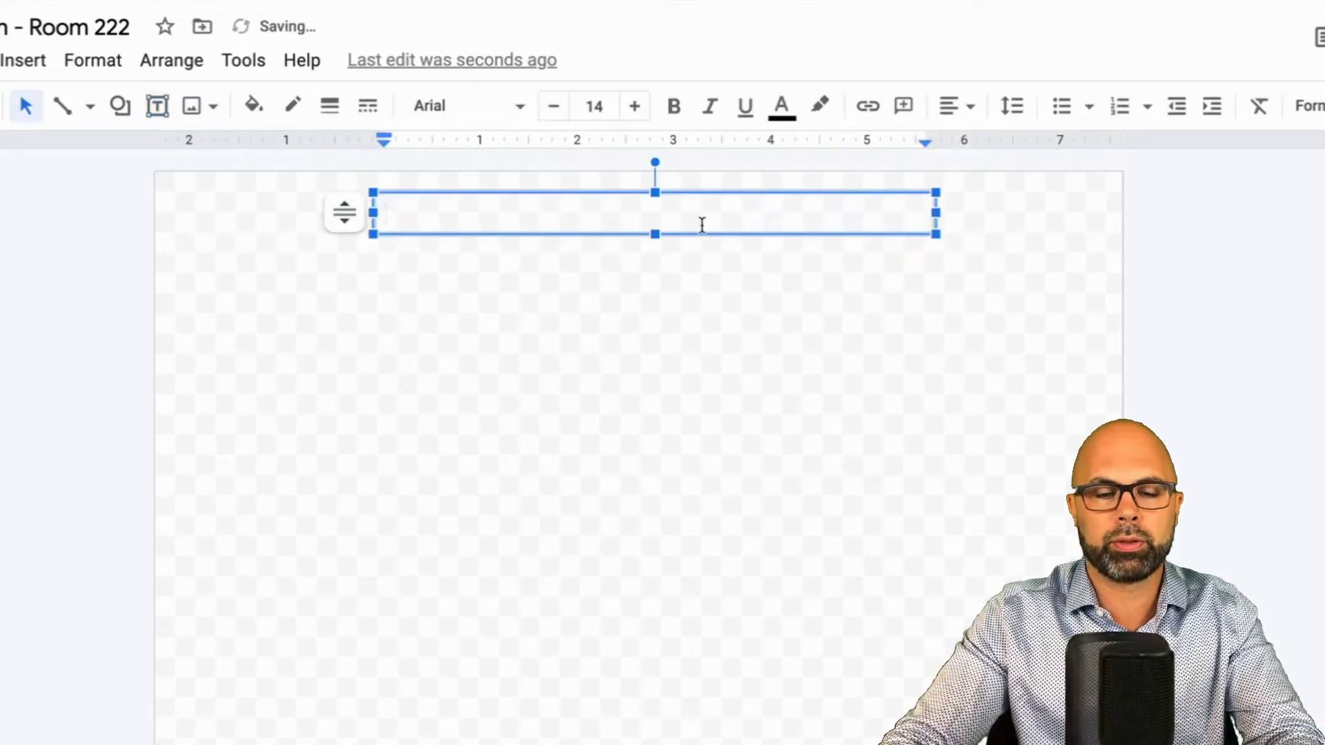
type("Front")
- Centre the Front text and give its box a 1px border
key("ctrl+a")
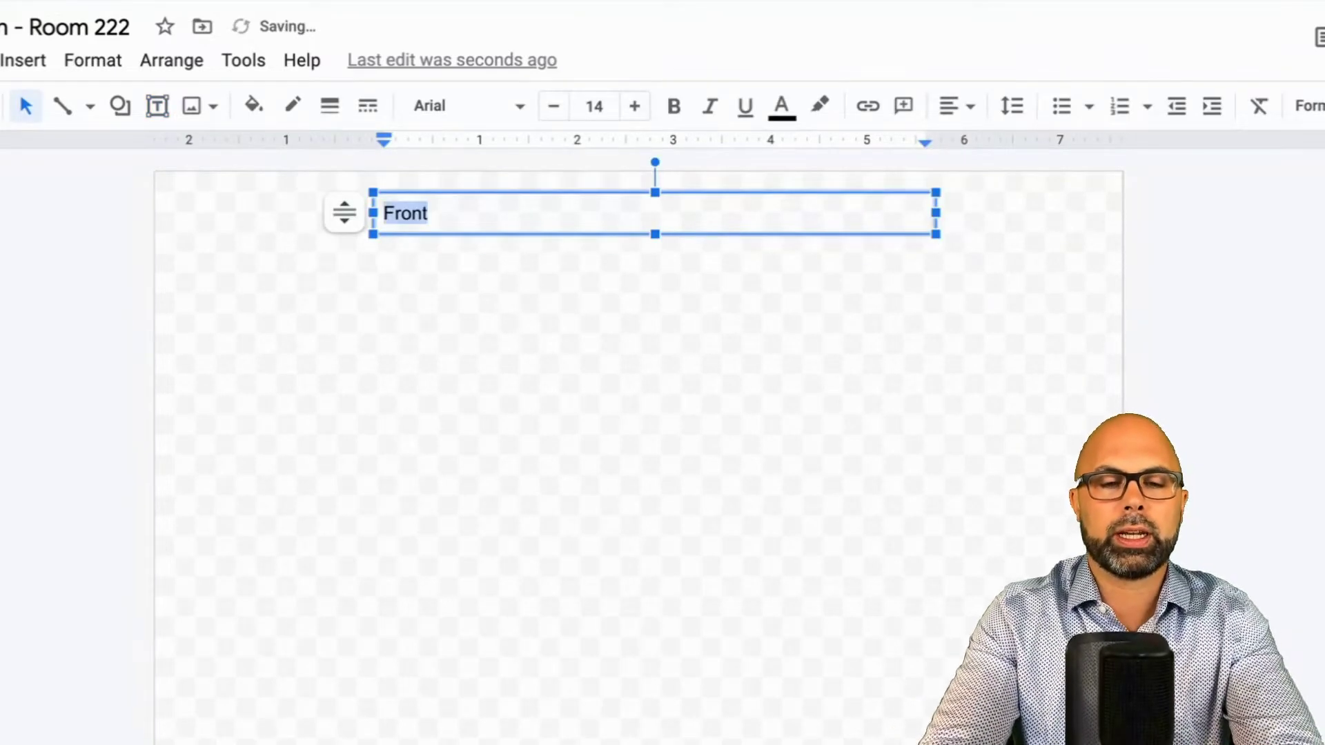
left_click(959, 108)
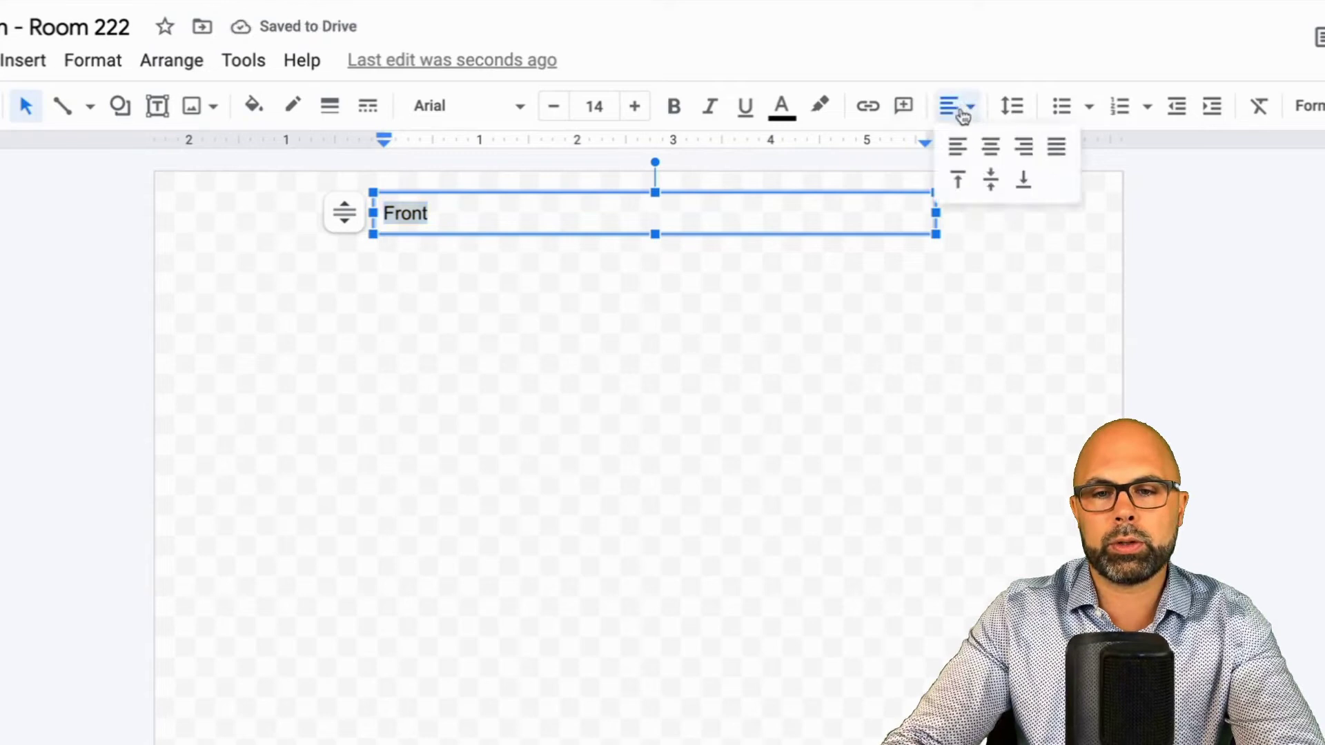
left_click(989, 147)
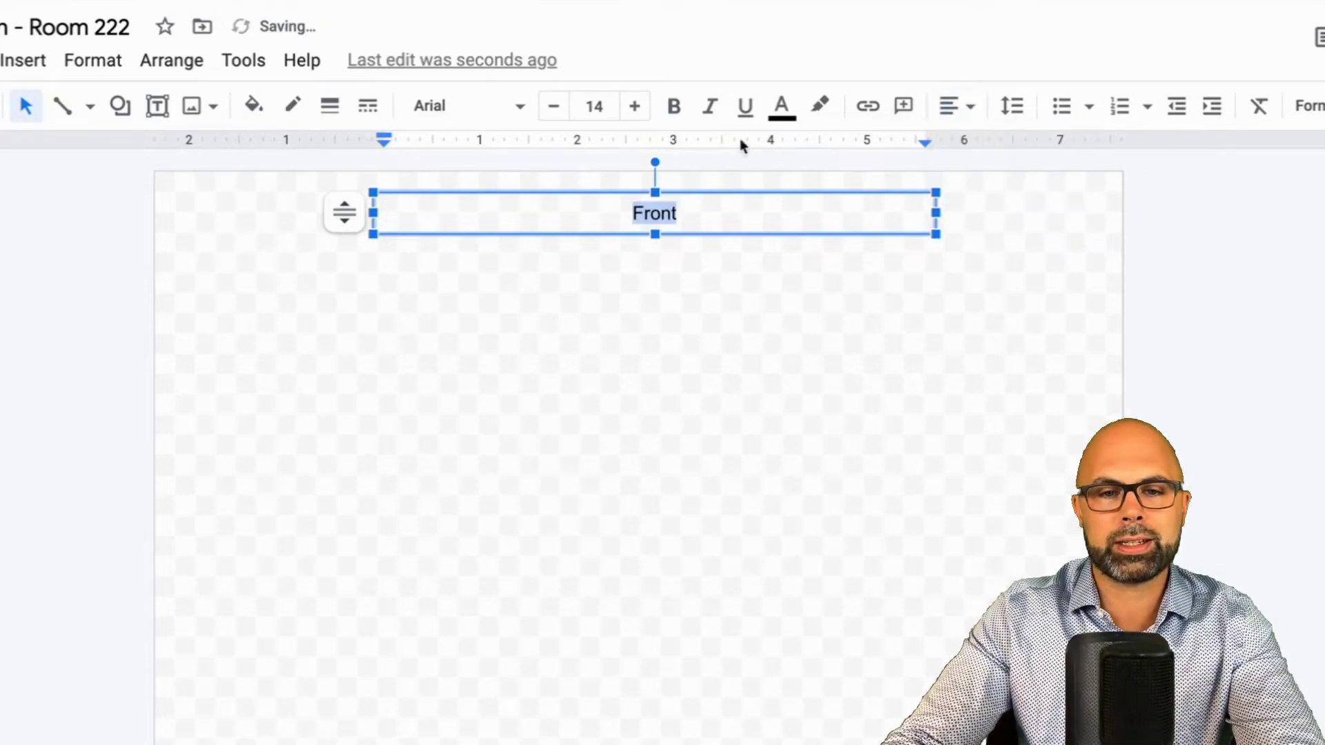
left_click(330, 108)
left_click(364, 150)
left_click(319, 297)
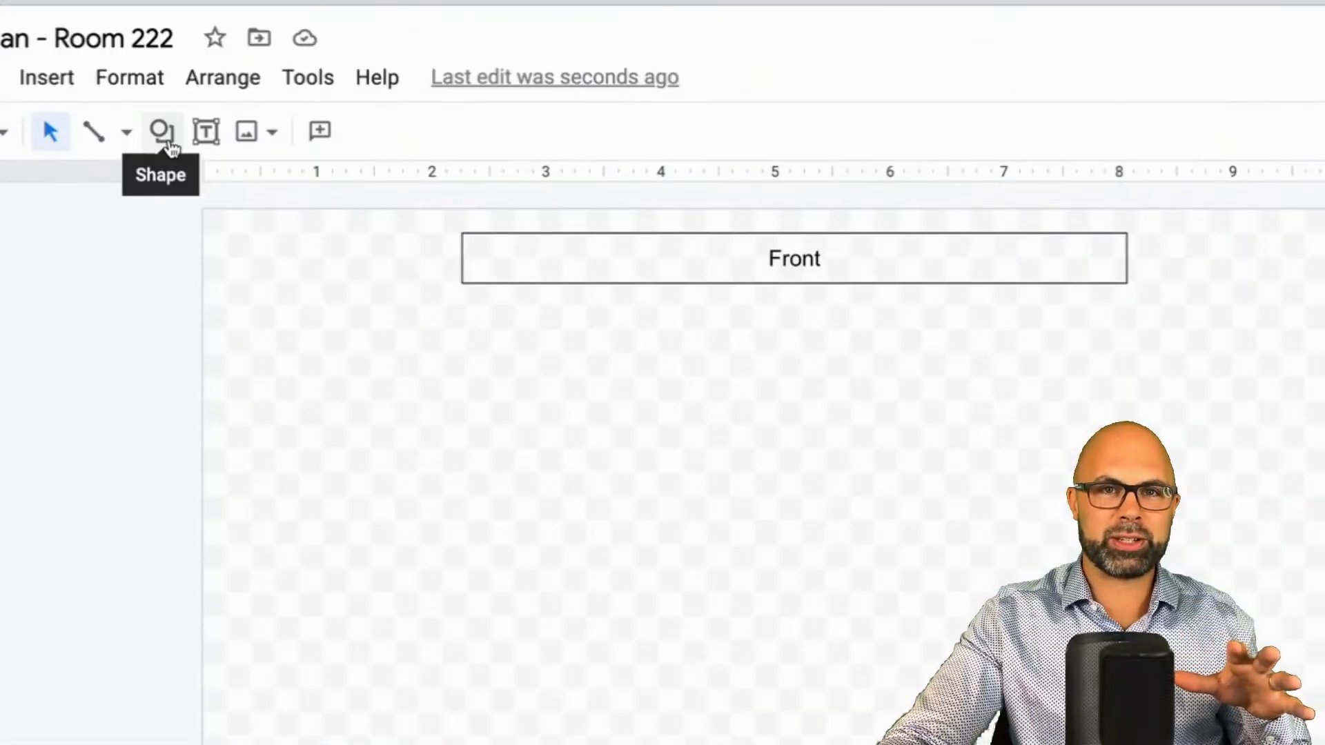
- Draw a square below the Front bar's left end with an 'Abel' text label inside
left_click(170, 148)
mouse_move(236, 201)
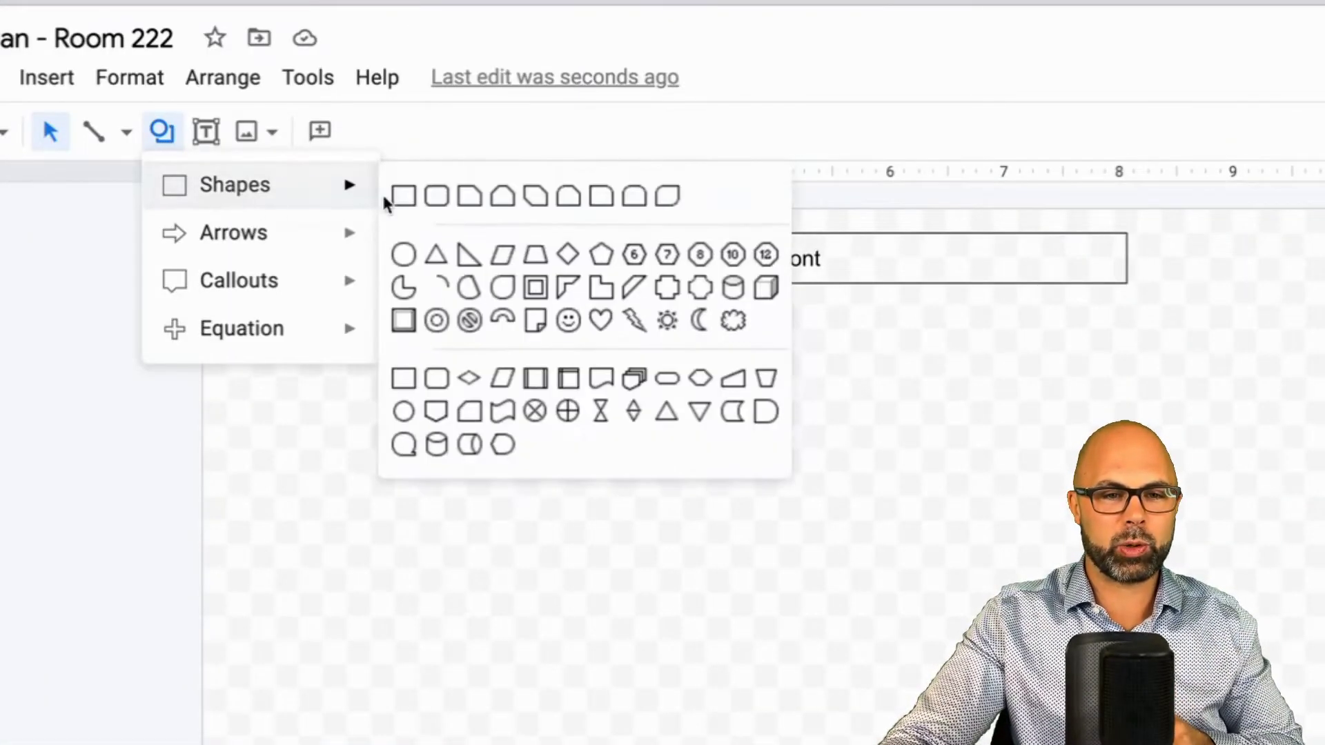
left_click(403, 196)
left_click_drag(297, 332, 461, 471)
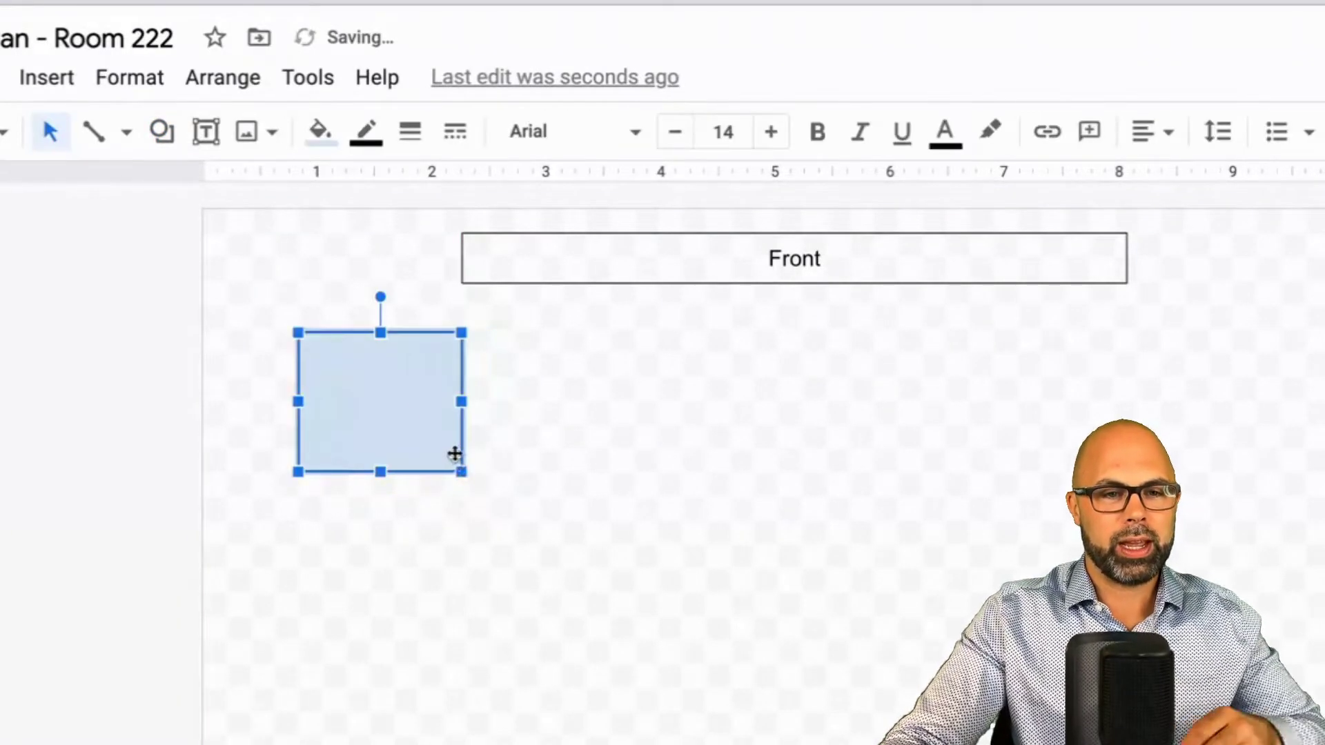
left_click(204, 131)
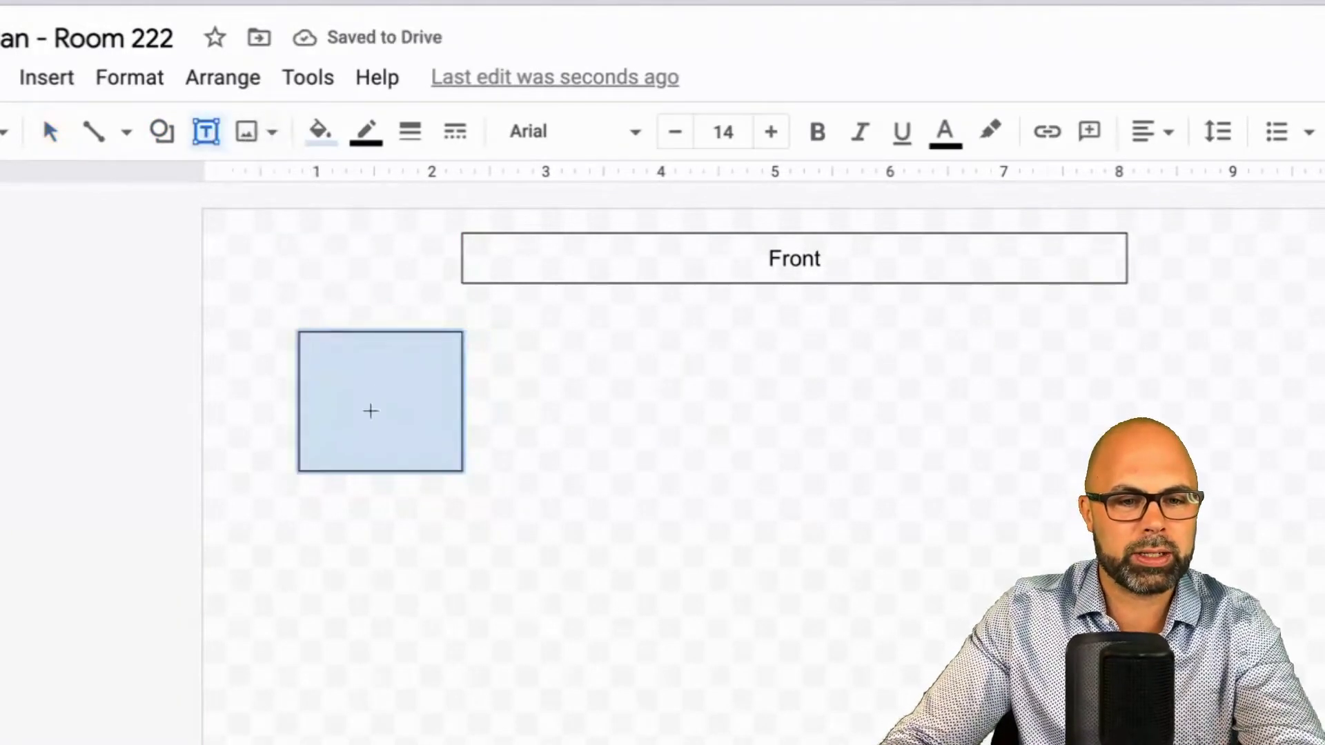
left_click_drag(317, 378, 430, 428)
type("Abel")
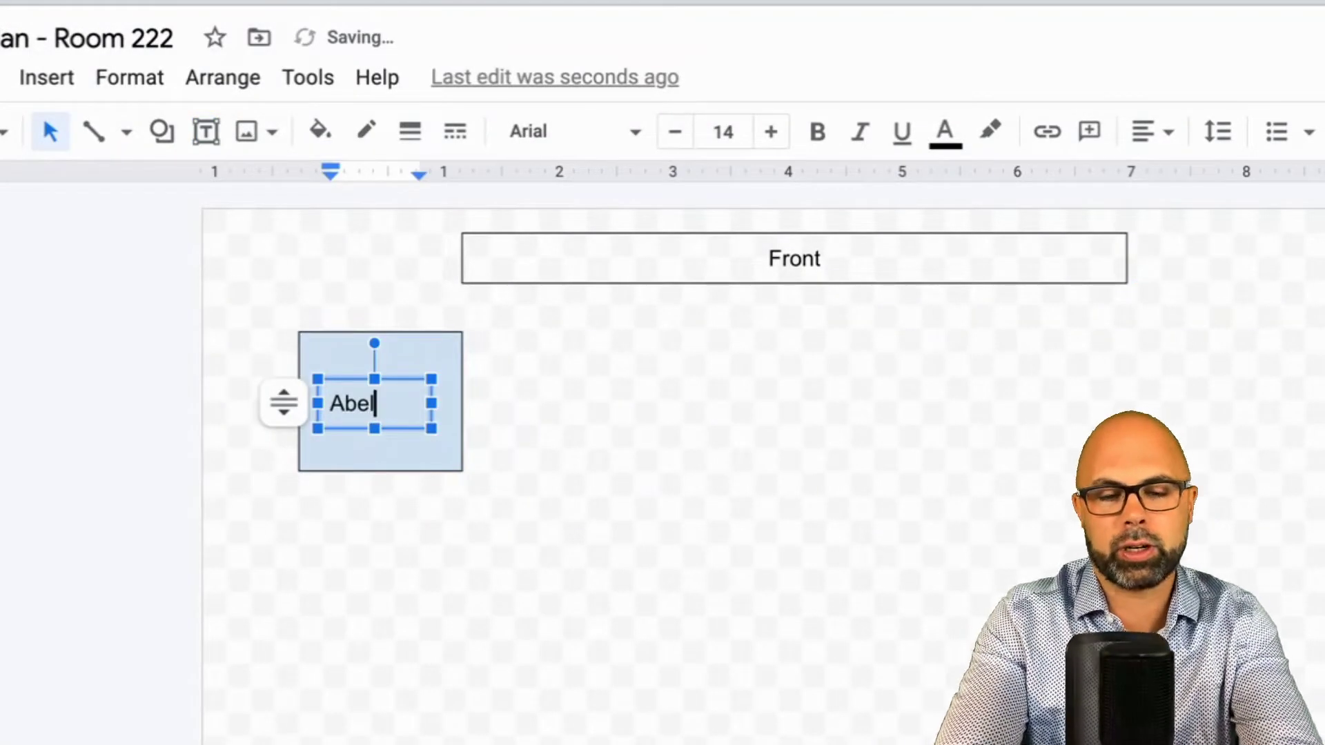
left_click(250, 312)
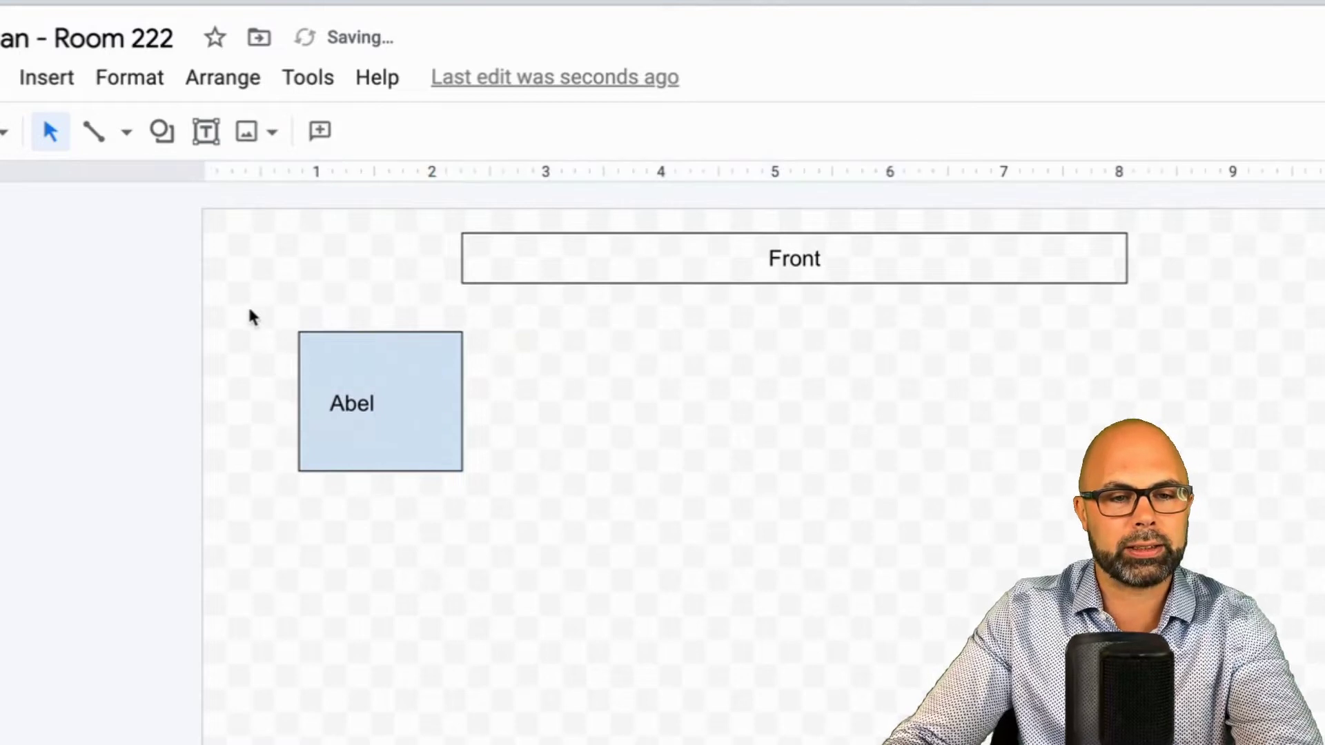
- Duplicate the Abel square with its label and place the copy to its right
left_click_drag(282, 321, 486, 479)
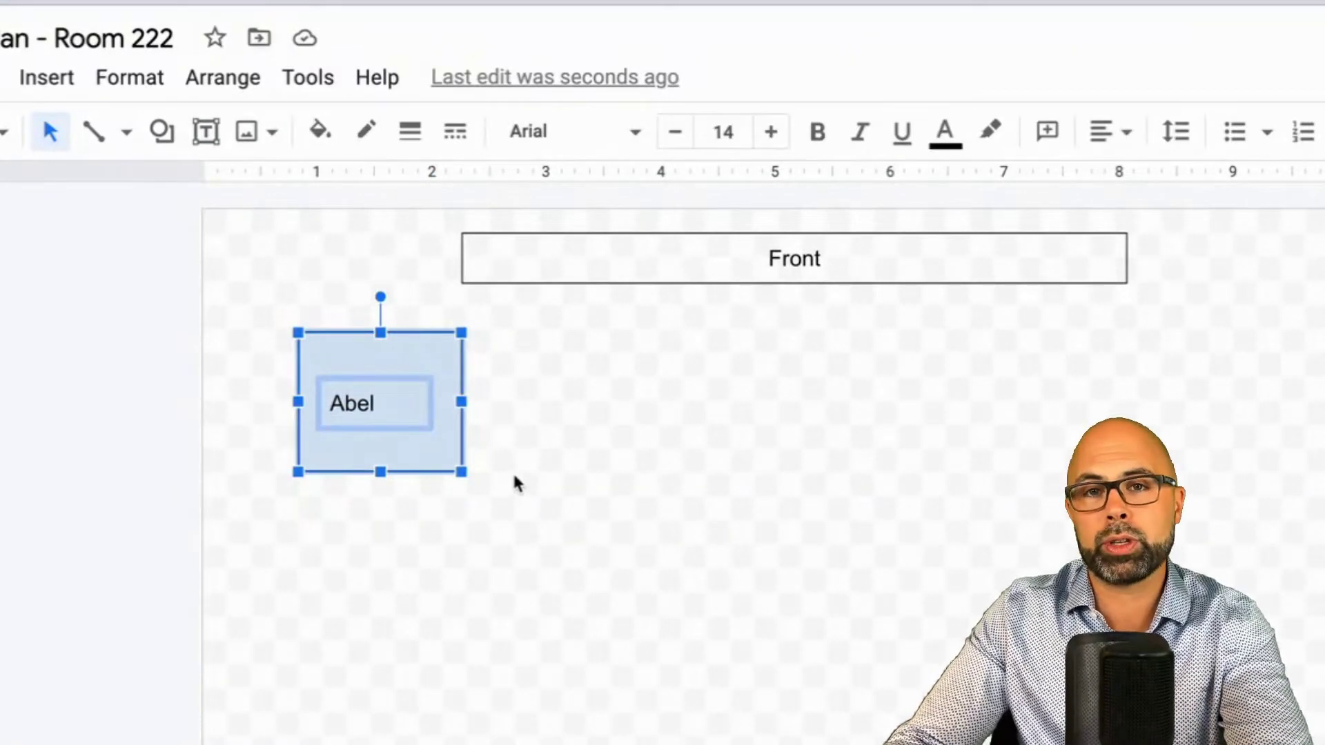
key("ctrl+d")
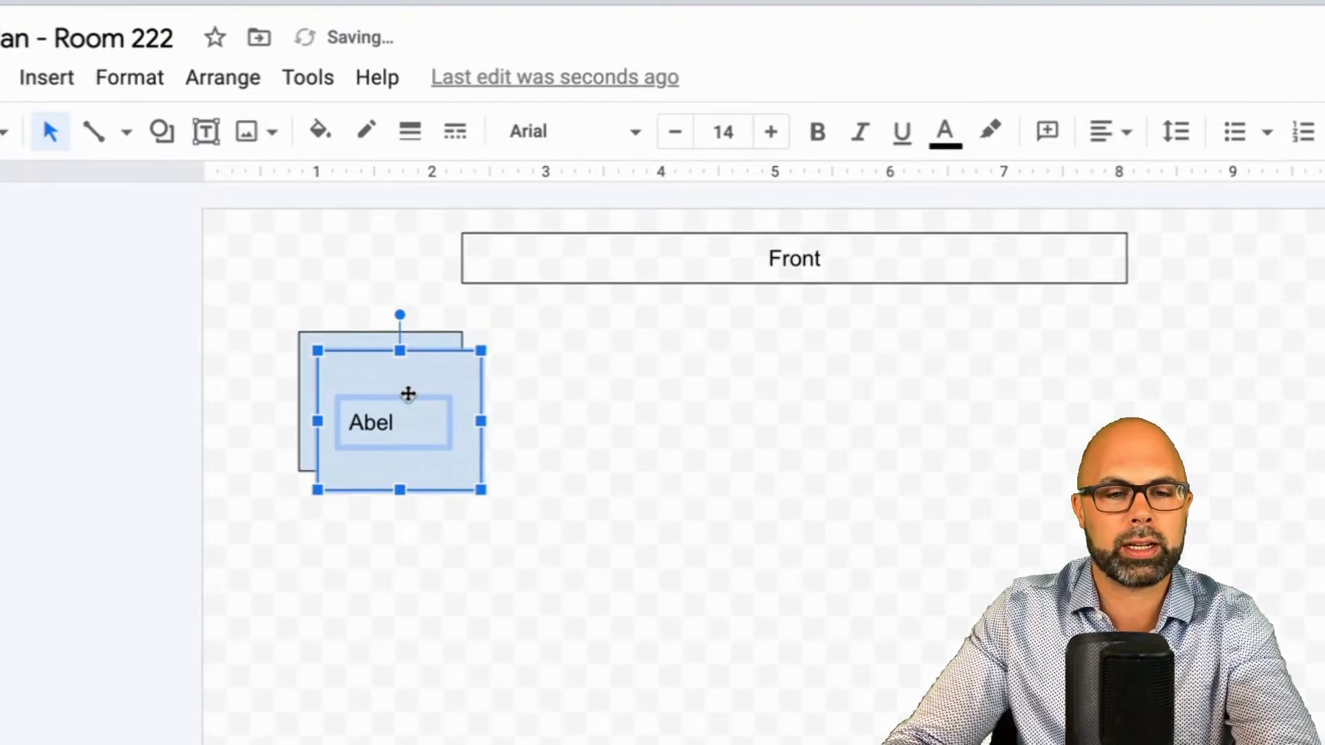
left_click_drag(412, 395, 562, 382)
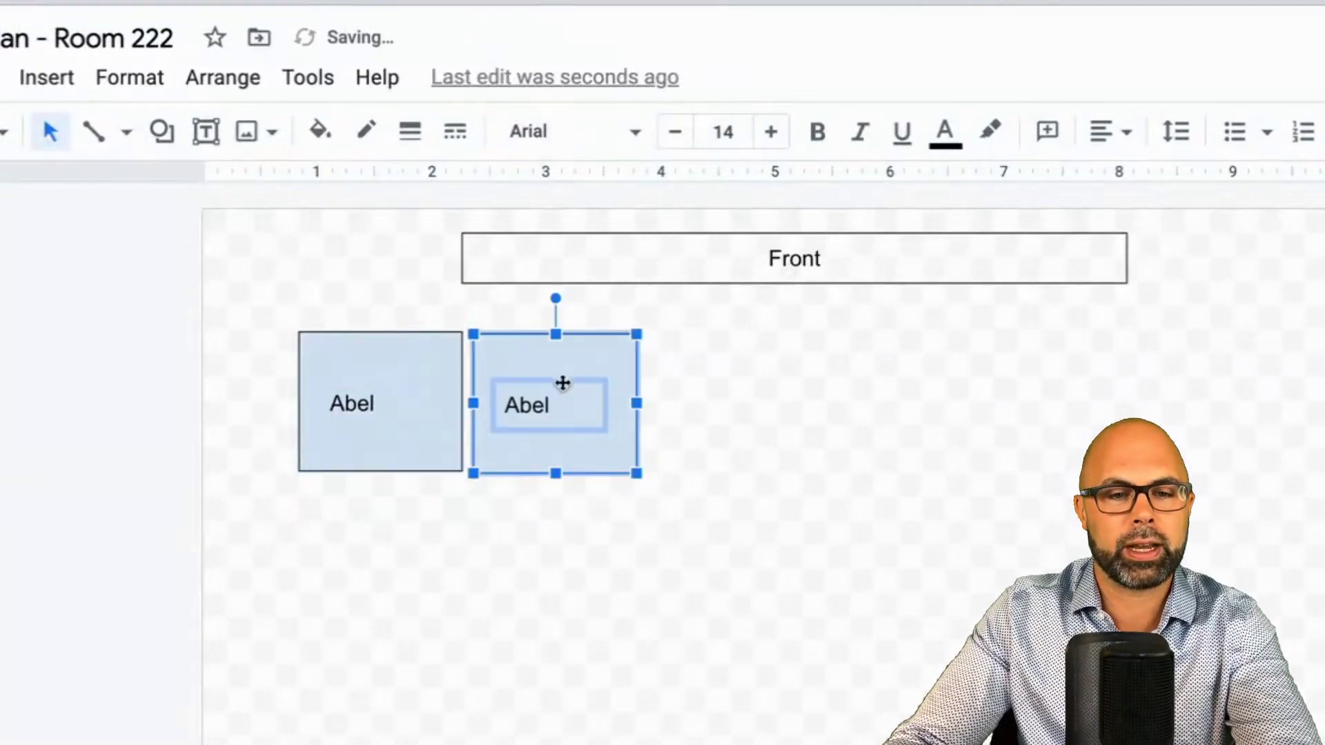
left_click(260, 338)
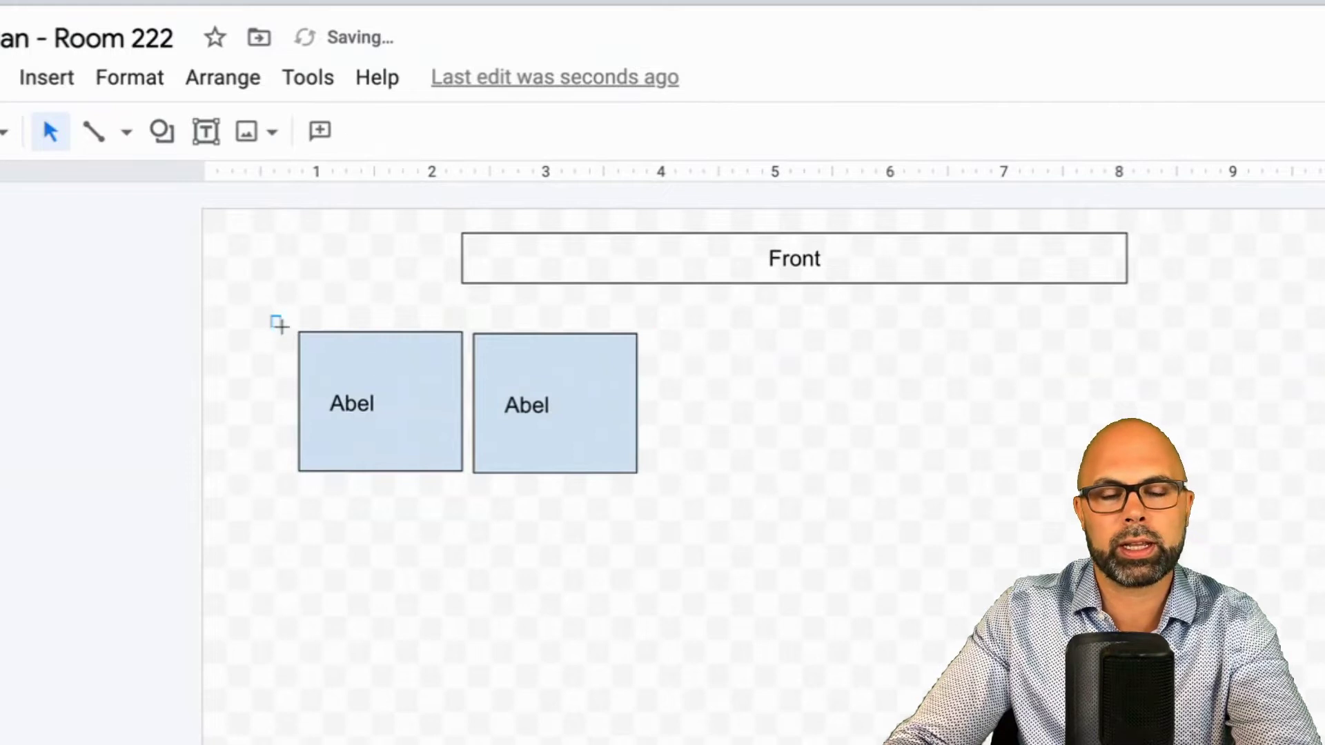
left_click_drag(272, 318, 663, 488)
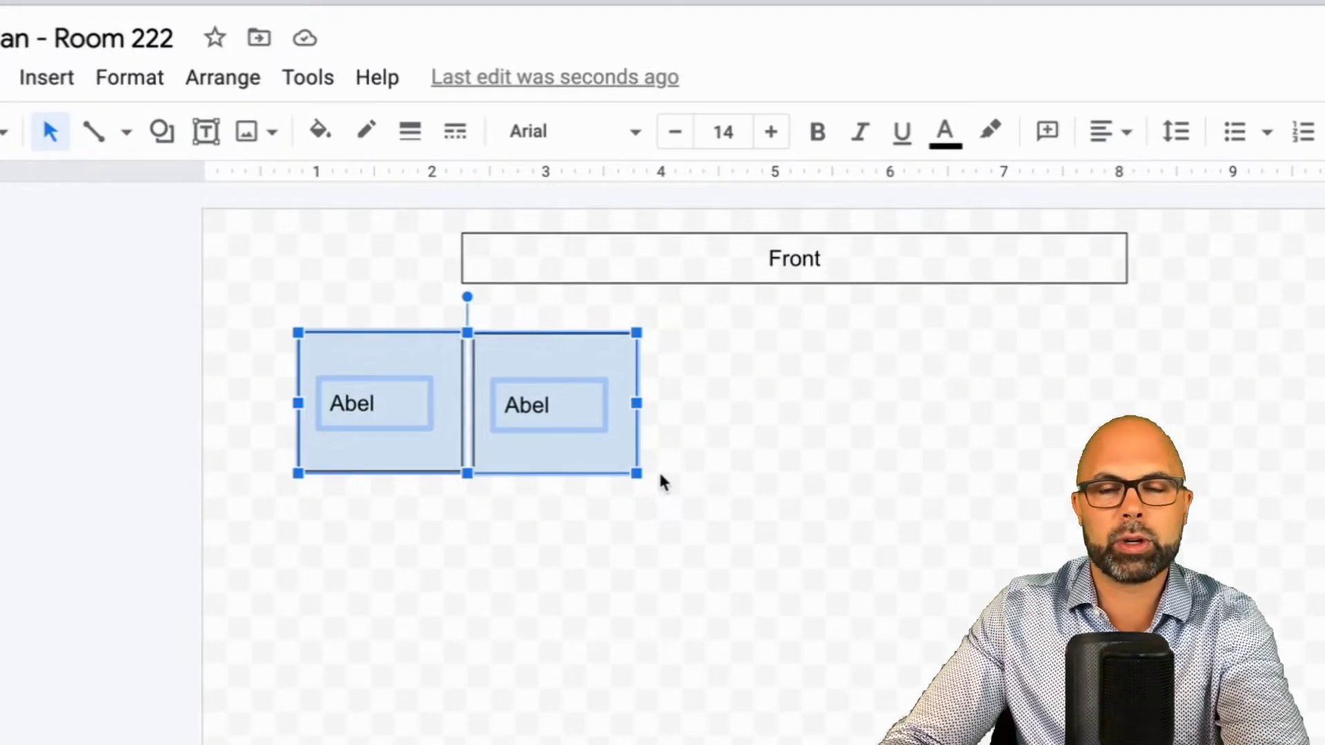
- Copy the two Abel desks below into a 2×2 grid and rotate it about 15° clockwise
key("ctrl+d")
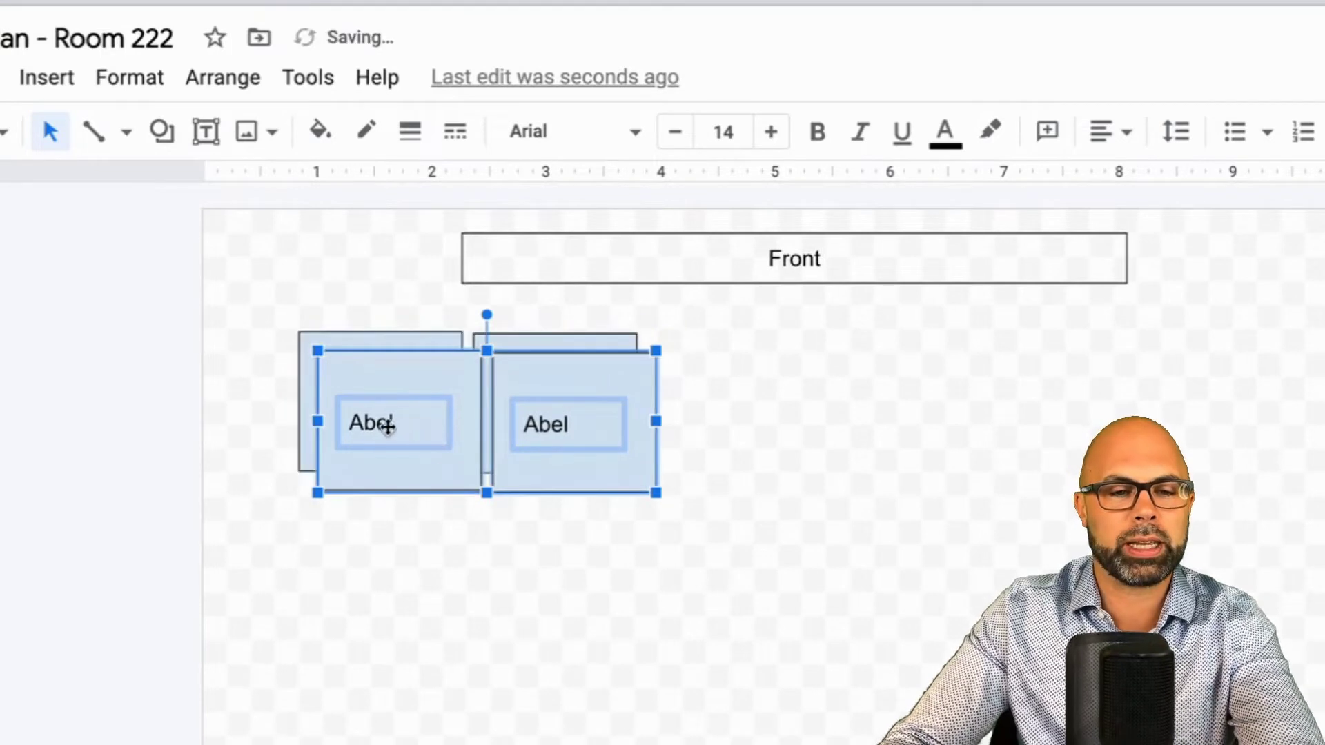
left_click_drag(384, 426, 377, 559)
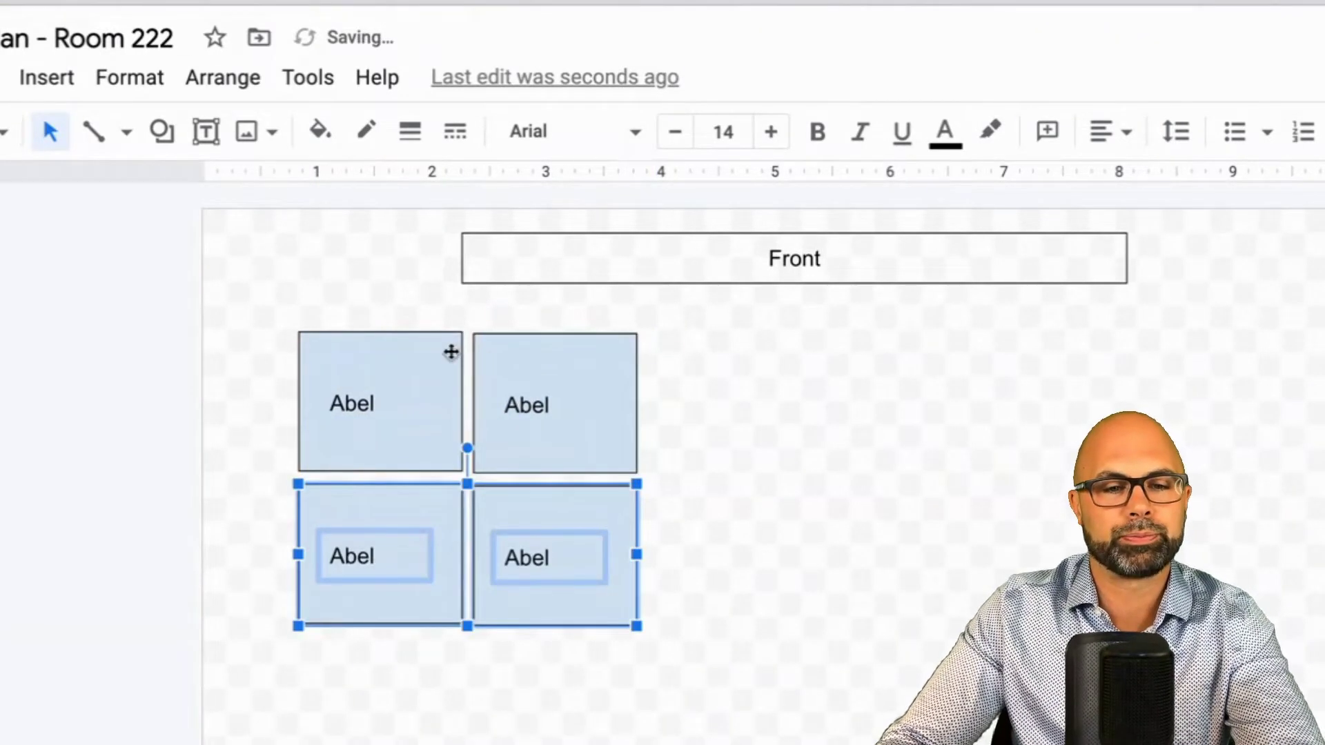
left_click(262, 323)
left_click_drag(261, 323, 557, 578)
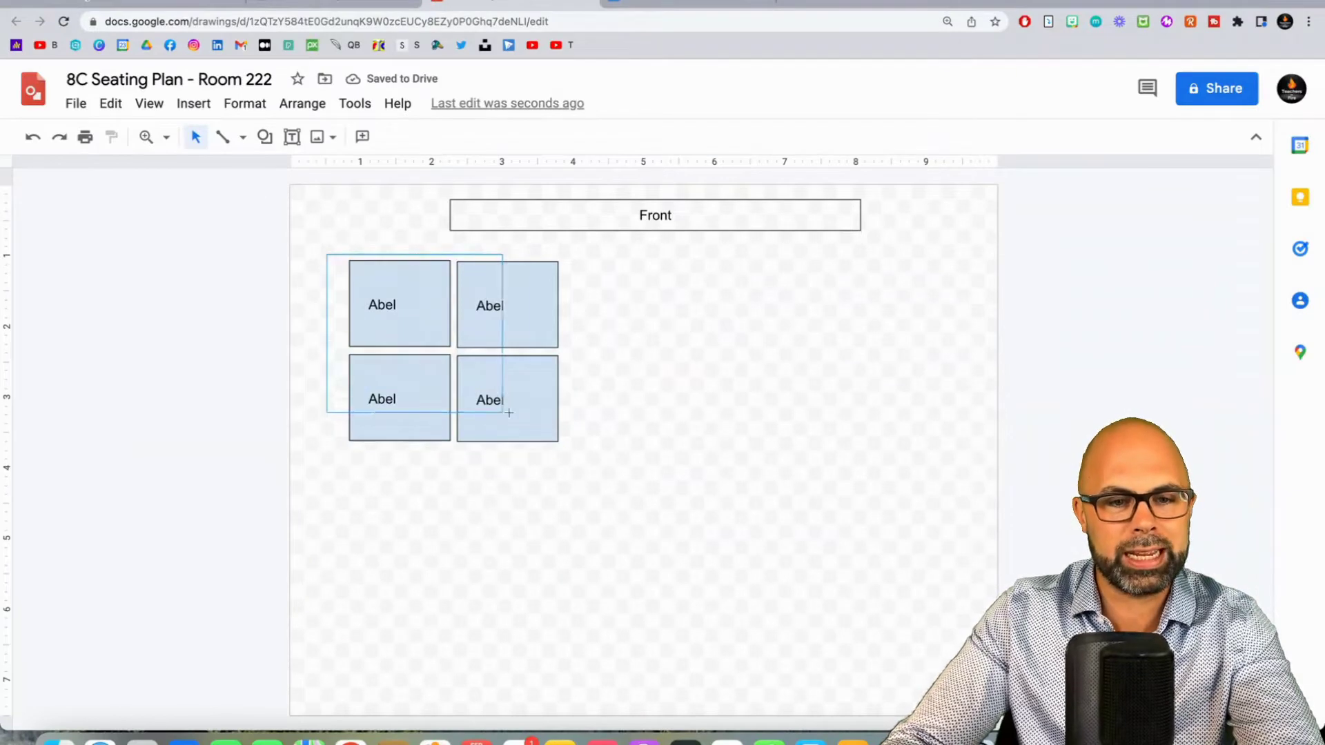
left_click_drag(509, 413, 581, 459)
left_click_drag(452, 239, 509, 263)
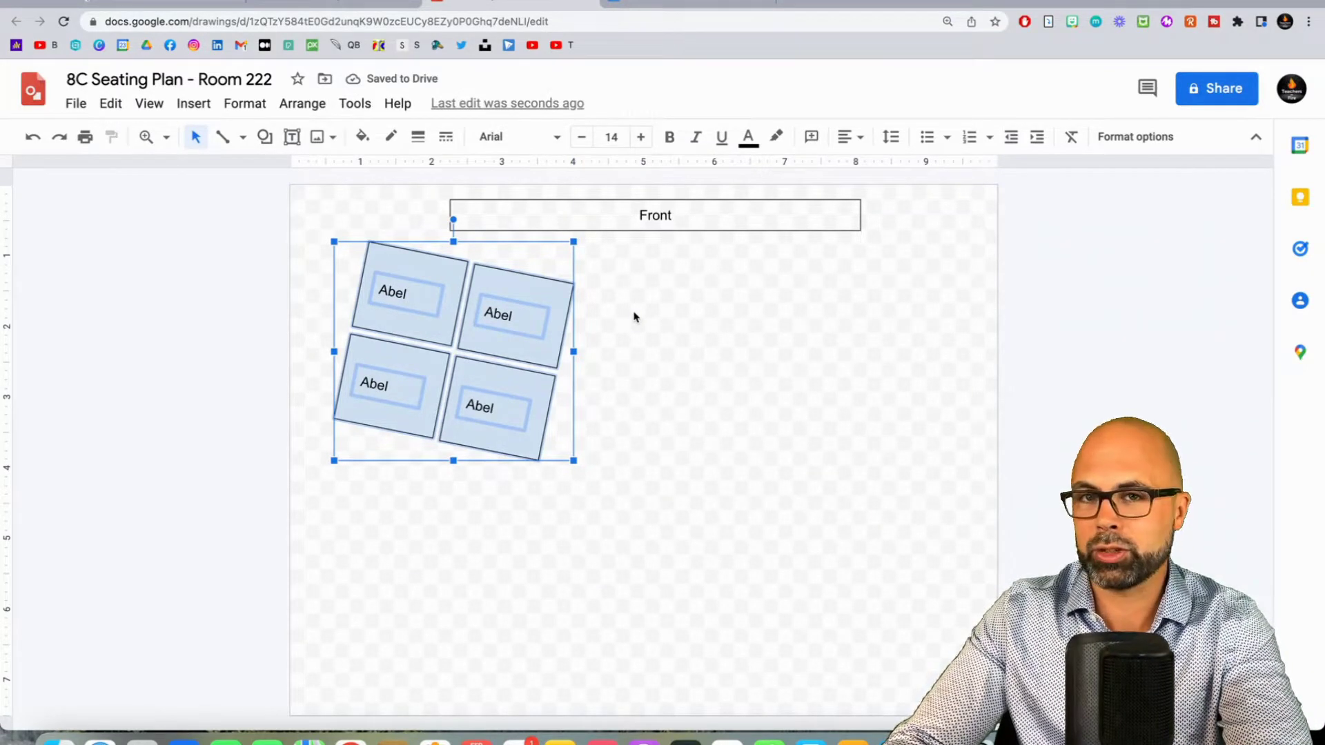
- Copy the tilted desk group to bottom-left, bottom-right and top-right, right-hand pair tilted the opposite way
key("ctrl+d")
left_click_drag(503, 313, 490, 520)
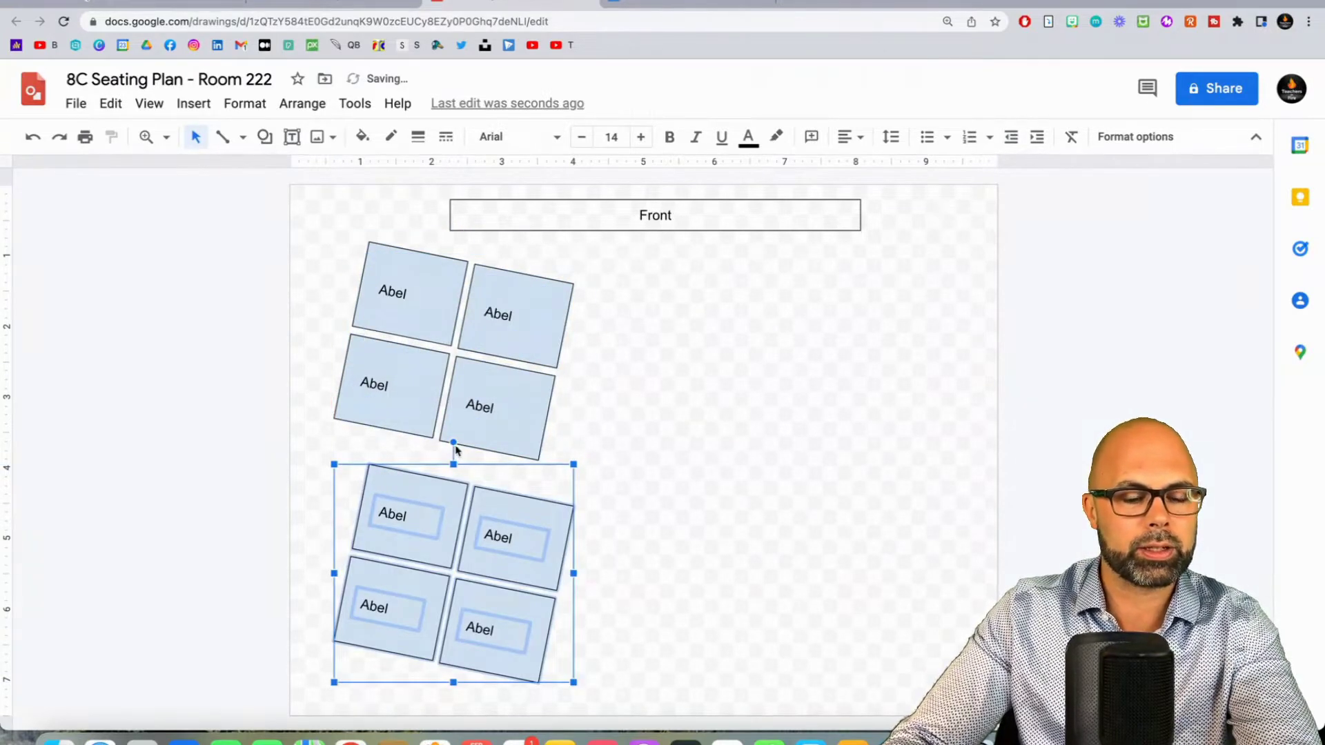
key("ctrl+d")
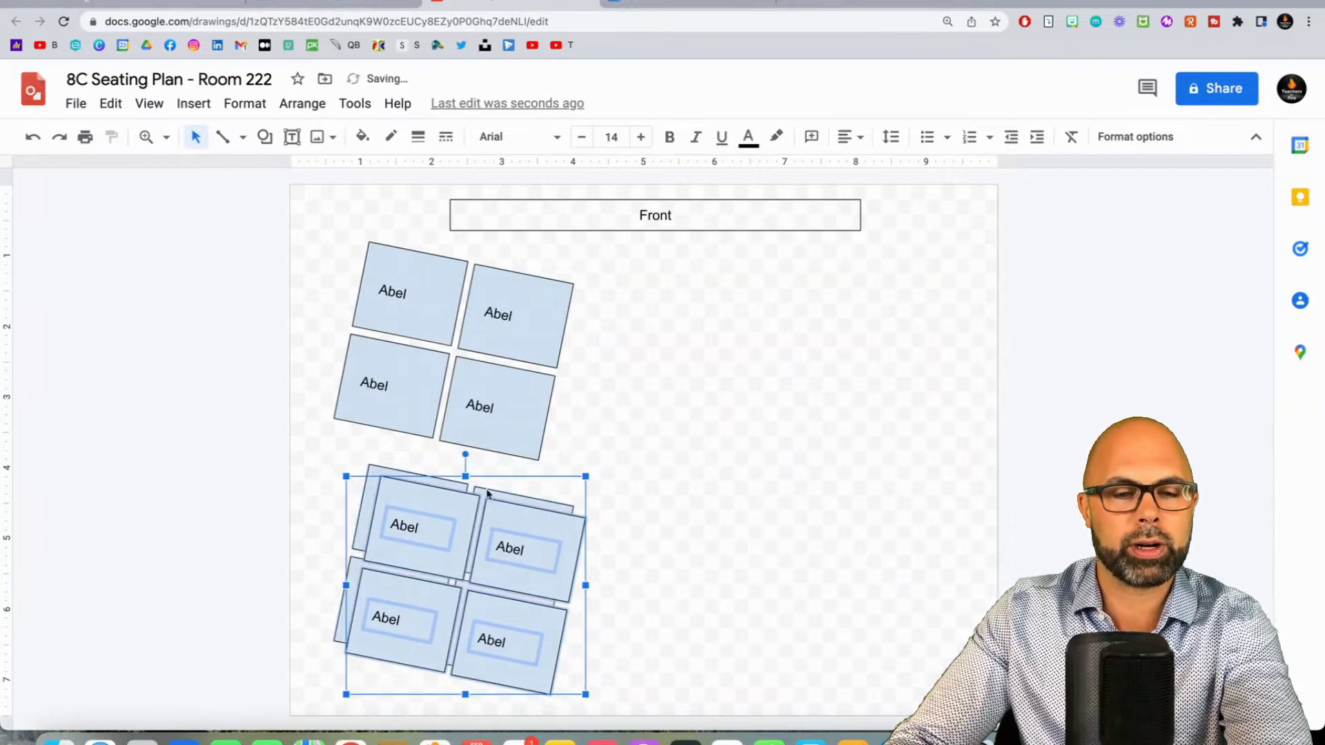
left_click_drag(490, 531, 899, 544)
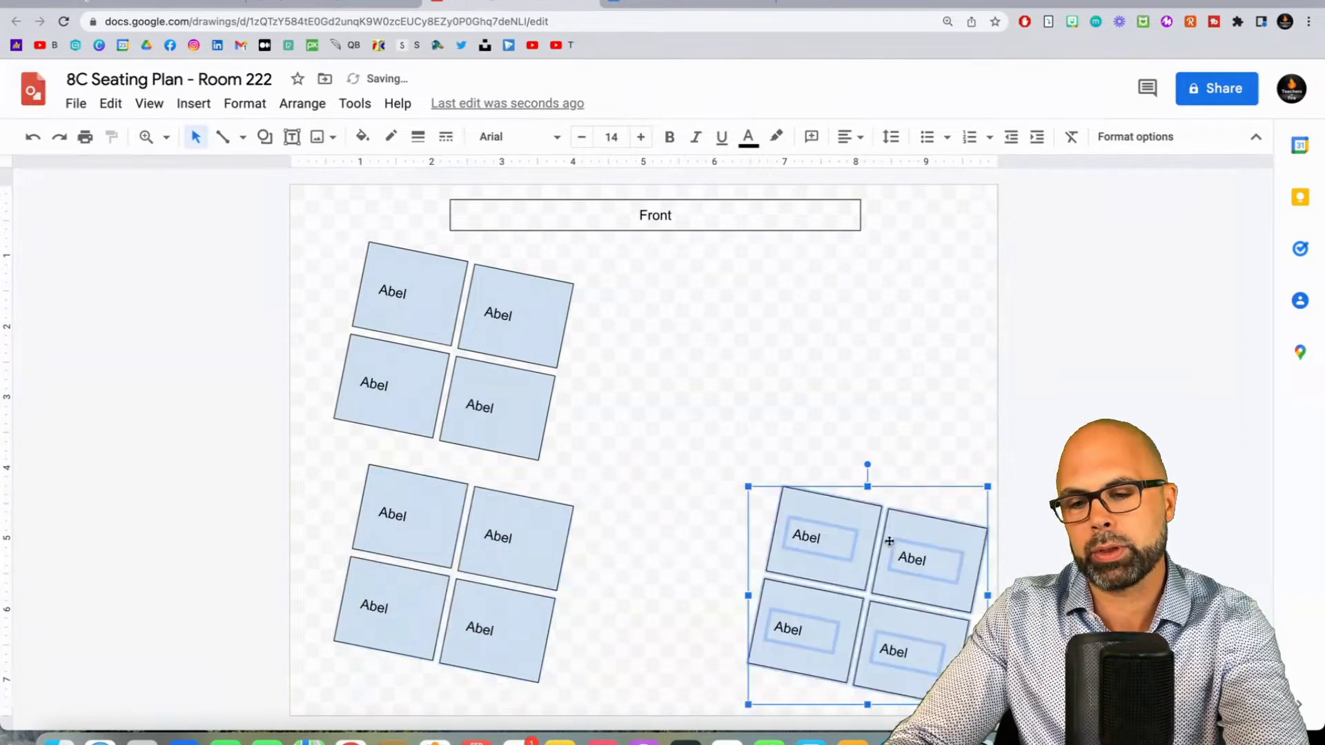
left_click_drag(868, 462, 851, 483)
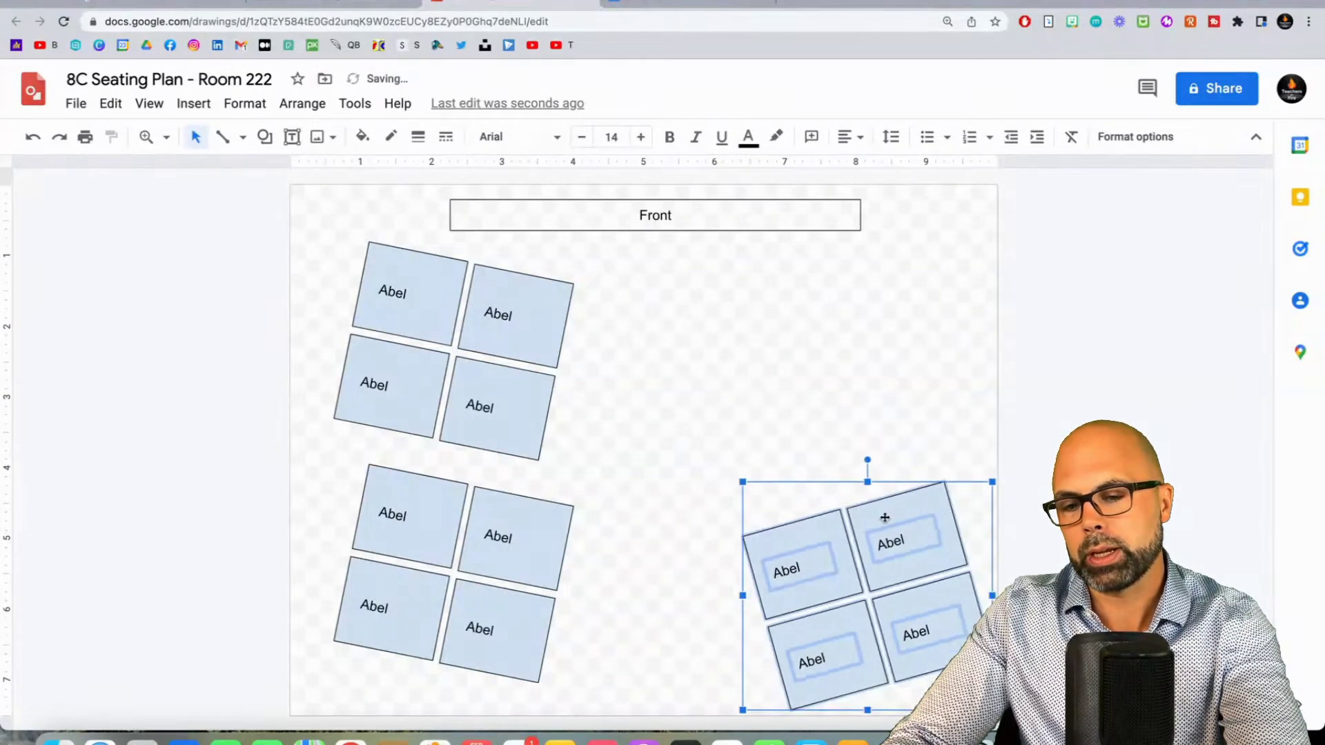
key("ctrl+d")
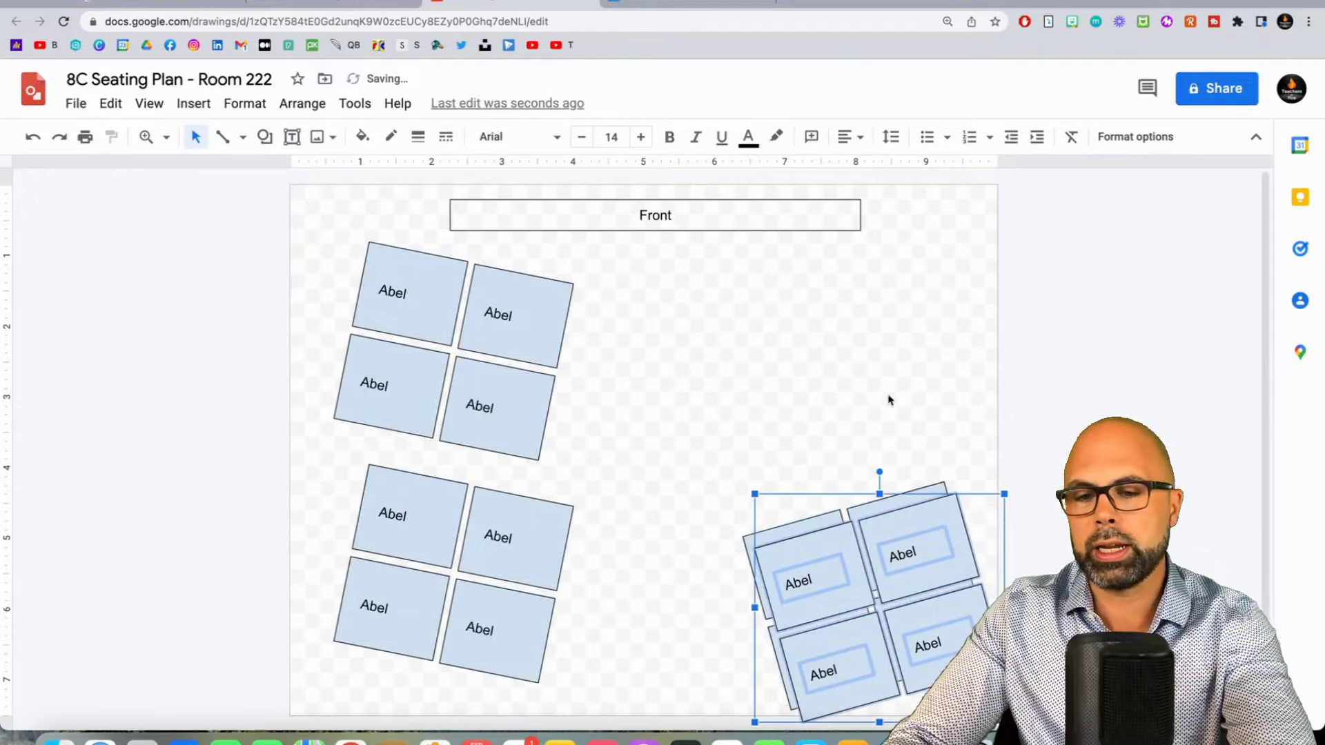
left_click_drag(894, 535, 870, 299)
left_click(666, 336)
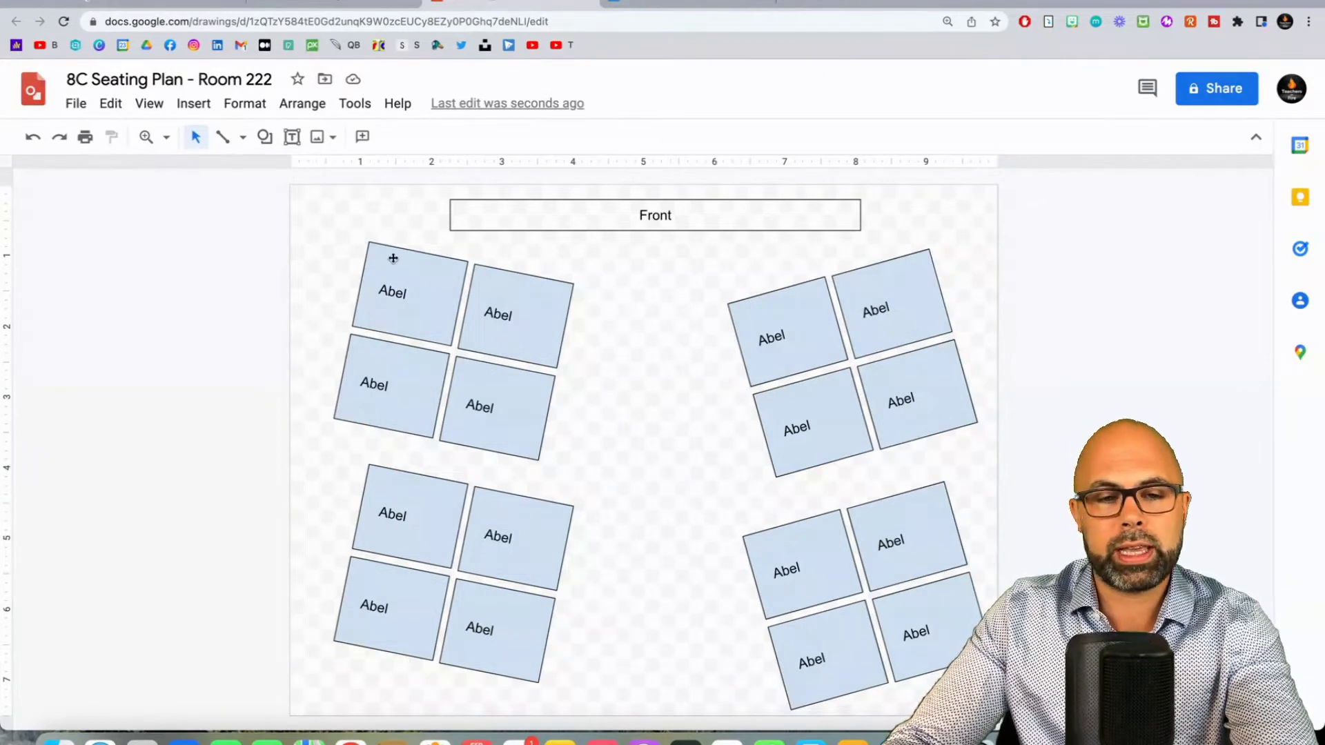
- Shrink the bottom-left, top-right and bottom-right desk groups, nudging the bottom-right one into place
left_click_drag(338, 256, 530, 438)
left_click_drag(311, 497, 588, 695)
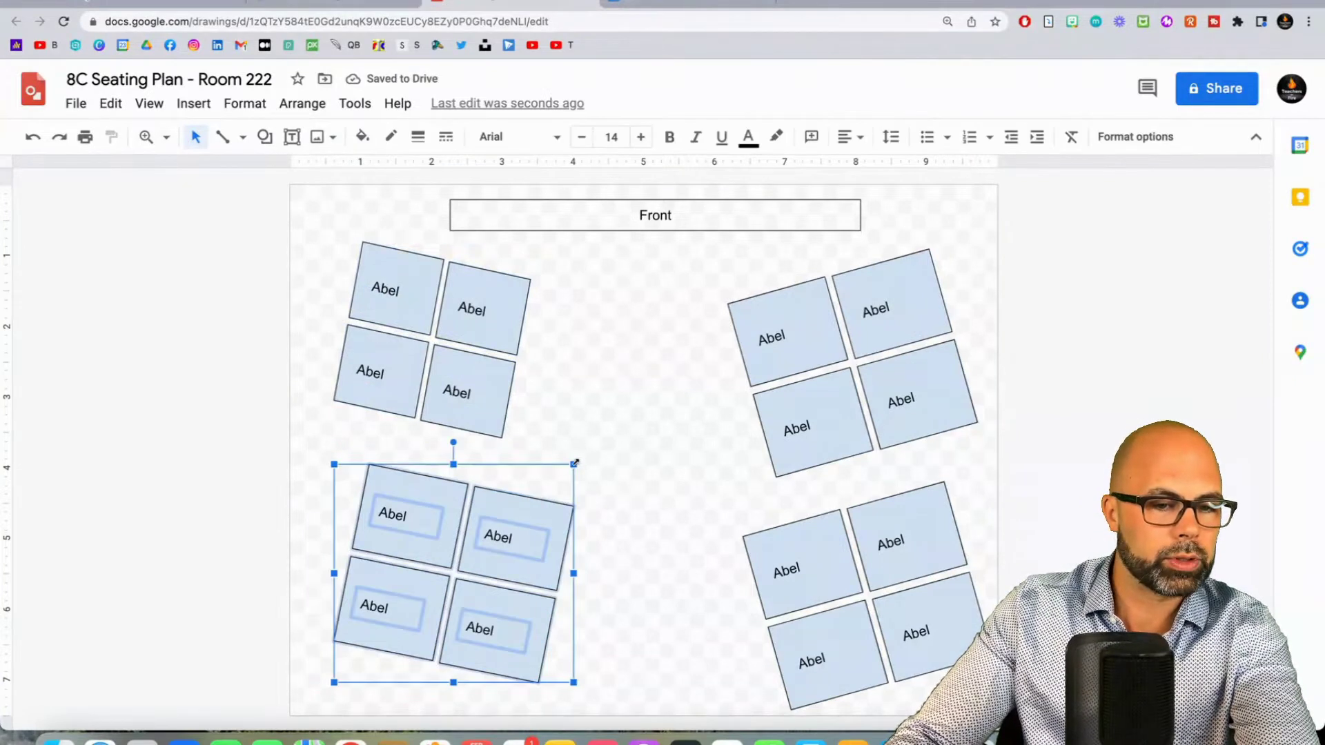
left_click_drag(574, 463, 540, 482)
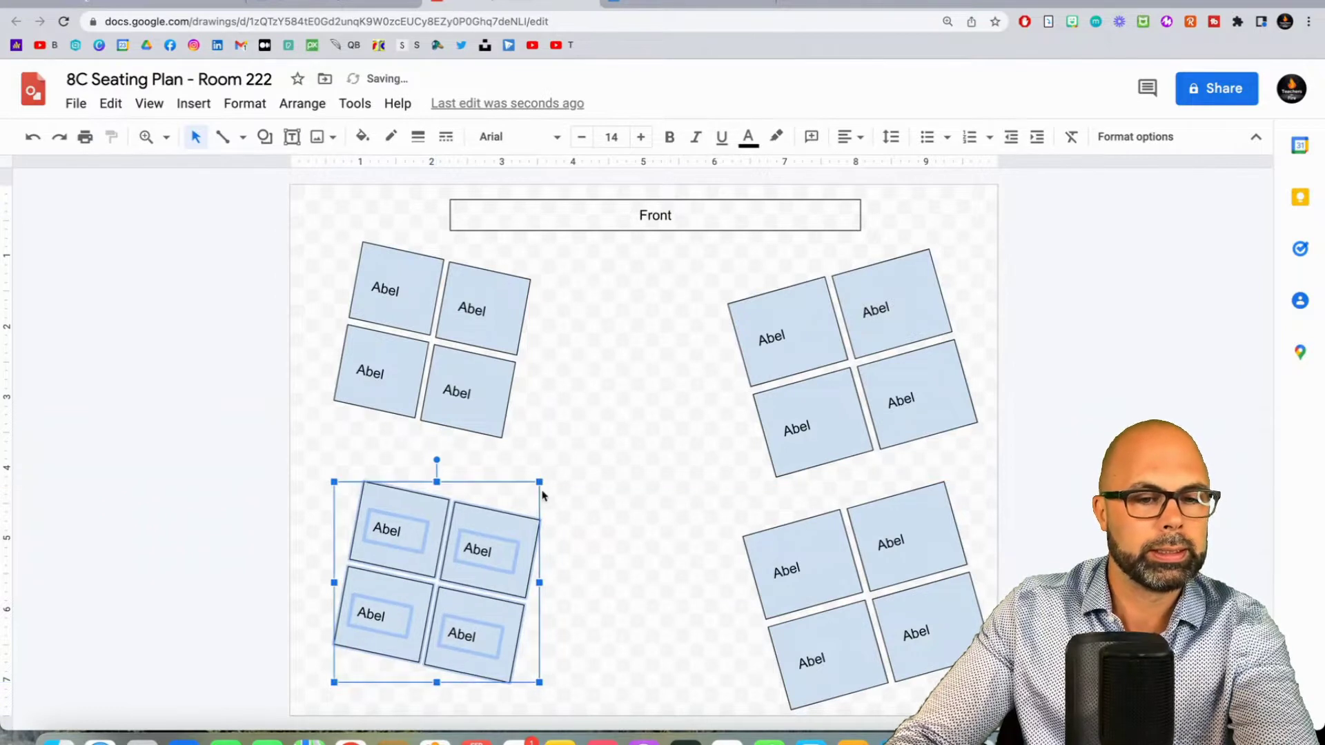
left_click_drag(727, 275, 980, 481)
left_click_drag(728, 249, 761, 271)
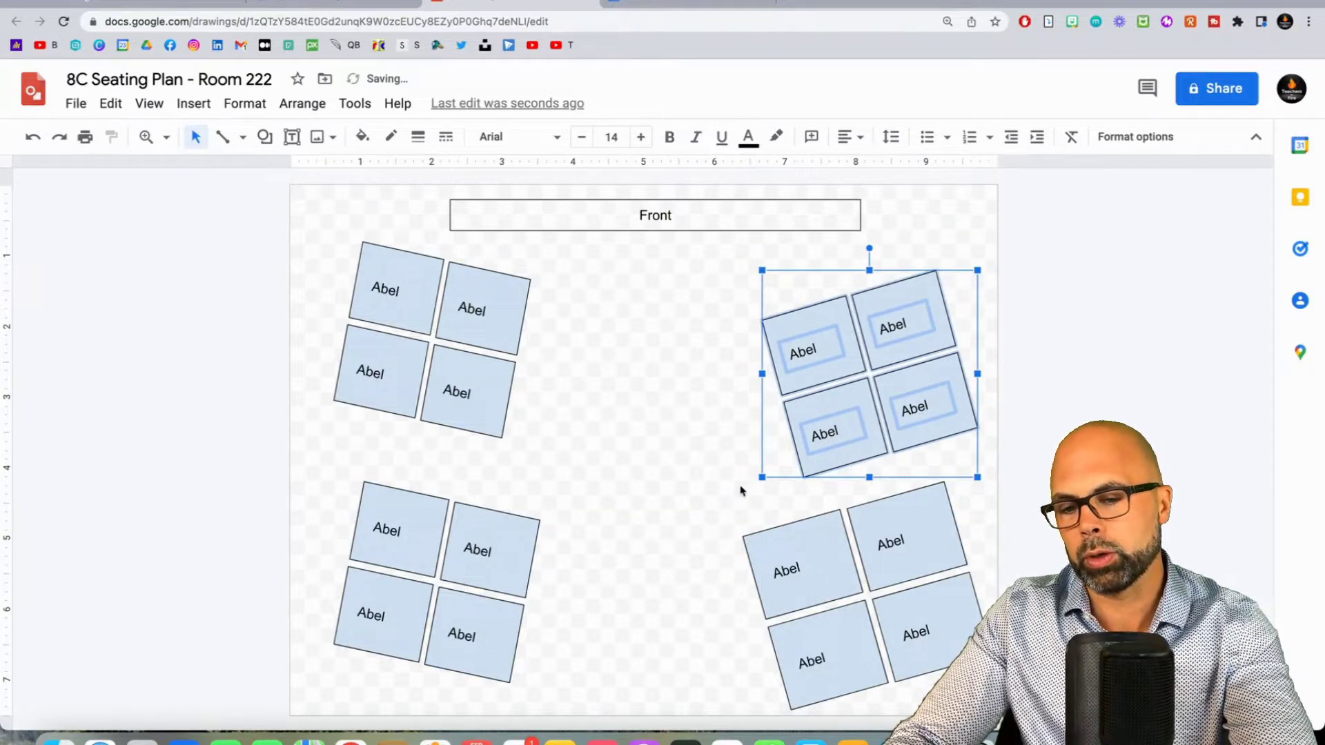
left_click_drag(728, 516, 943, 666)
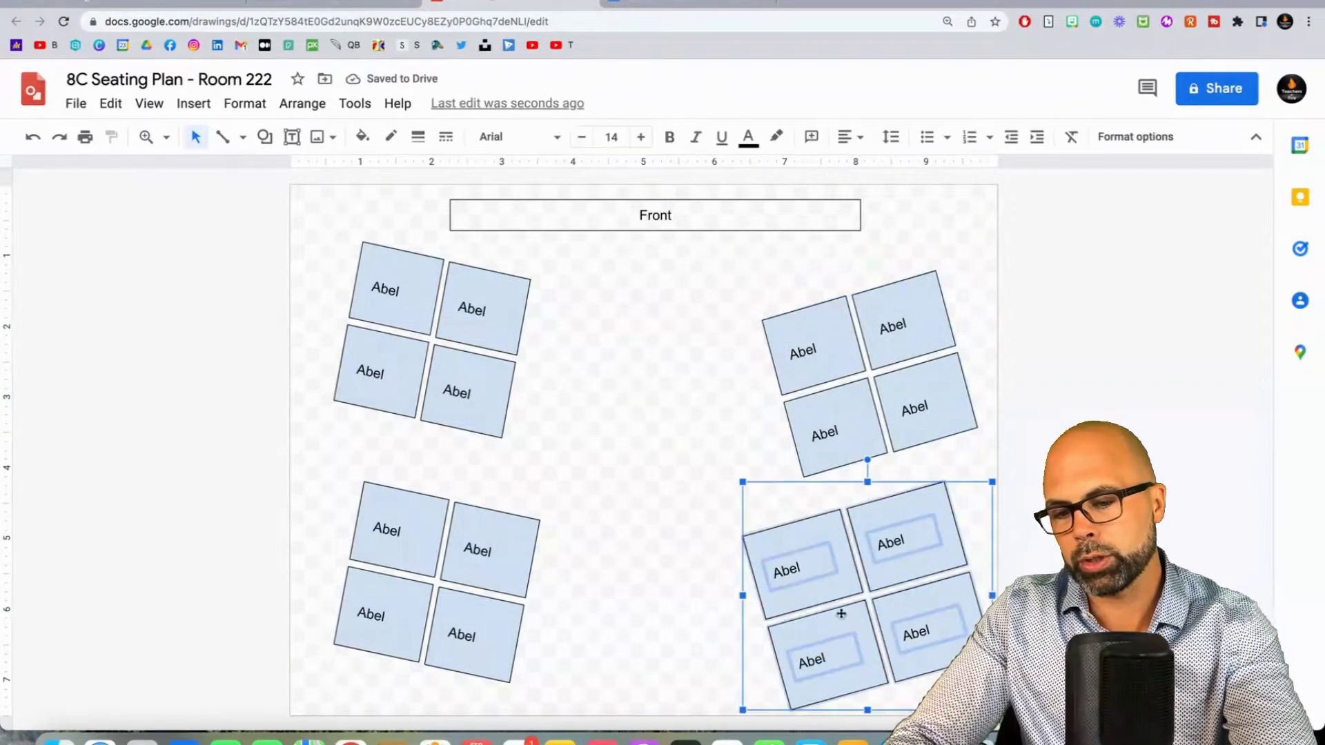
left_click_drag(768, 501, 770, 502)
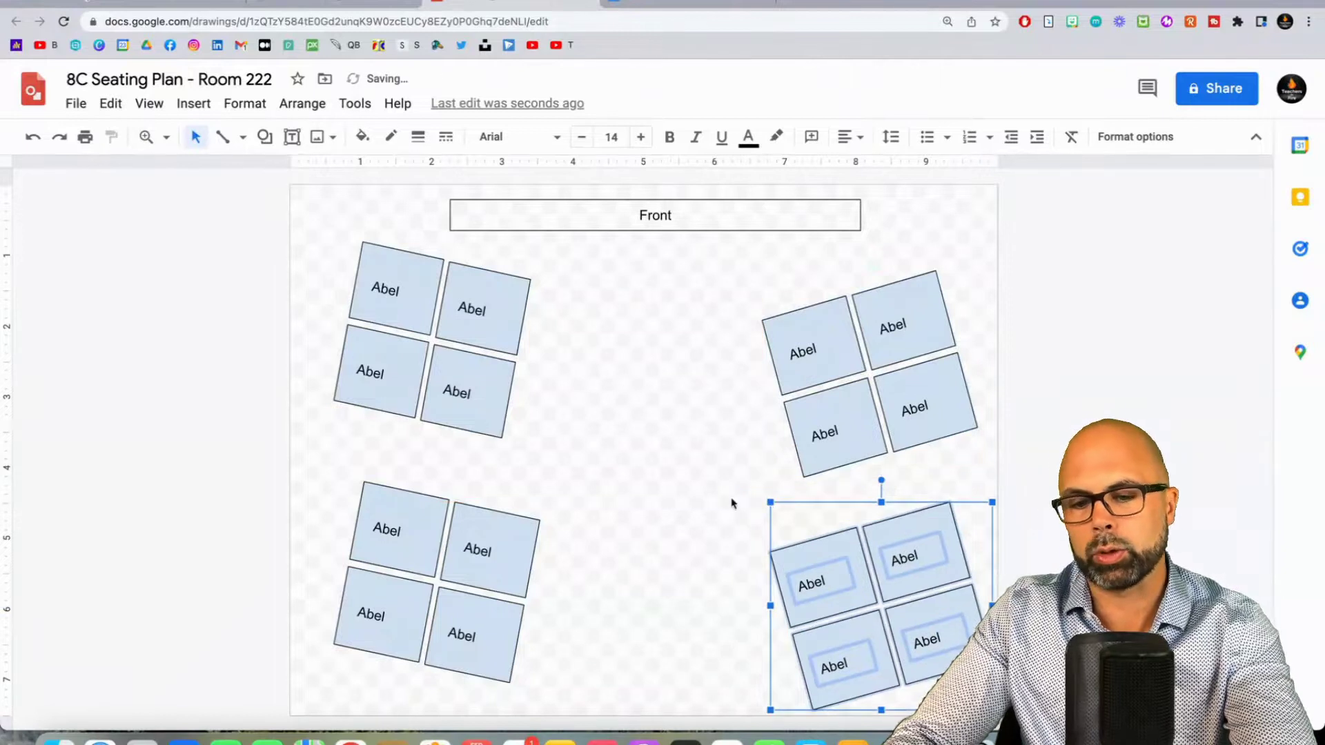
left_click_drag(325, 464, 545, 689)
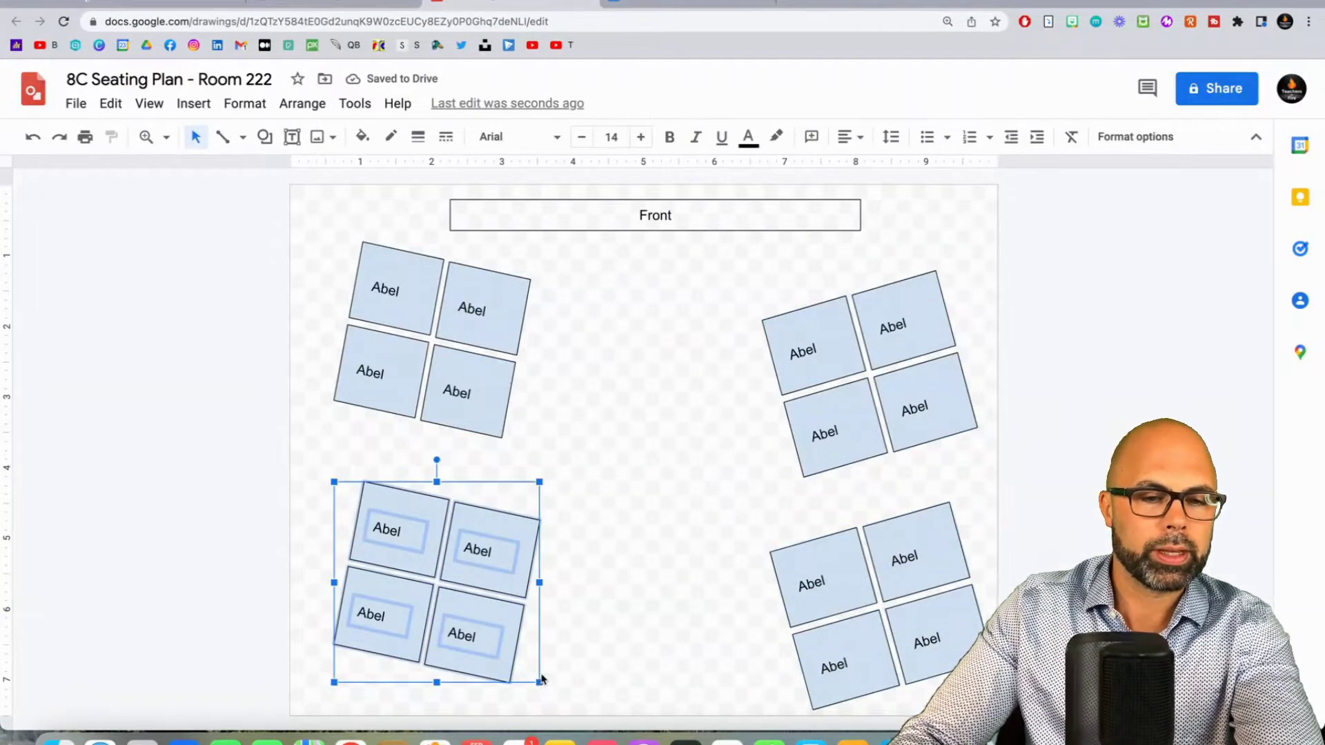
- Copy the bottom-left group to the page centre and rotate it nearly upright, tilted slightly counter-clockwise
key("ctrl+d")
left_click_drag(489, 633, 695, 529)
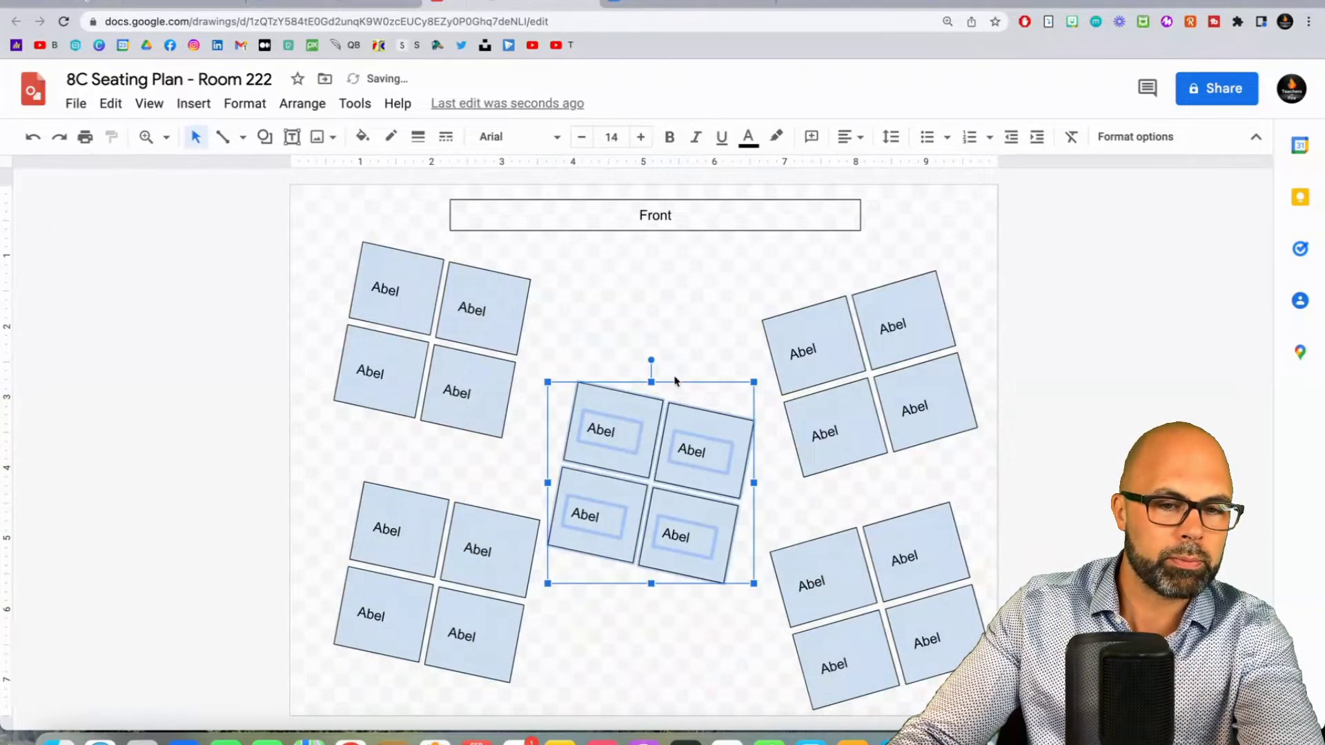
left_click_drag(649, 357, 638, 356)
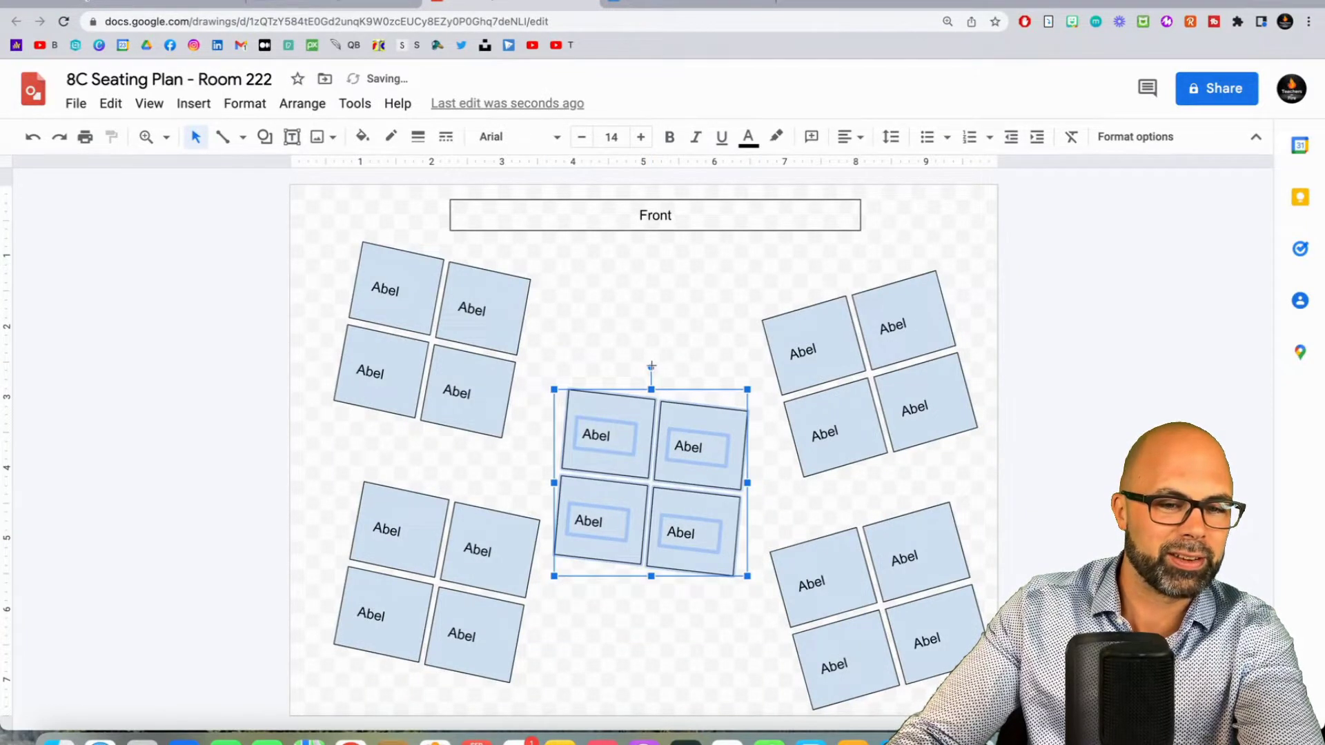
left_click_drag(651, 366, 649, 375)
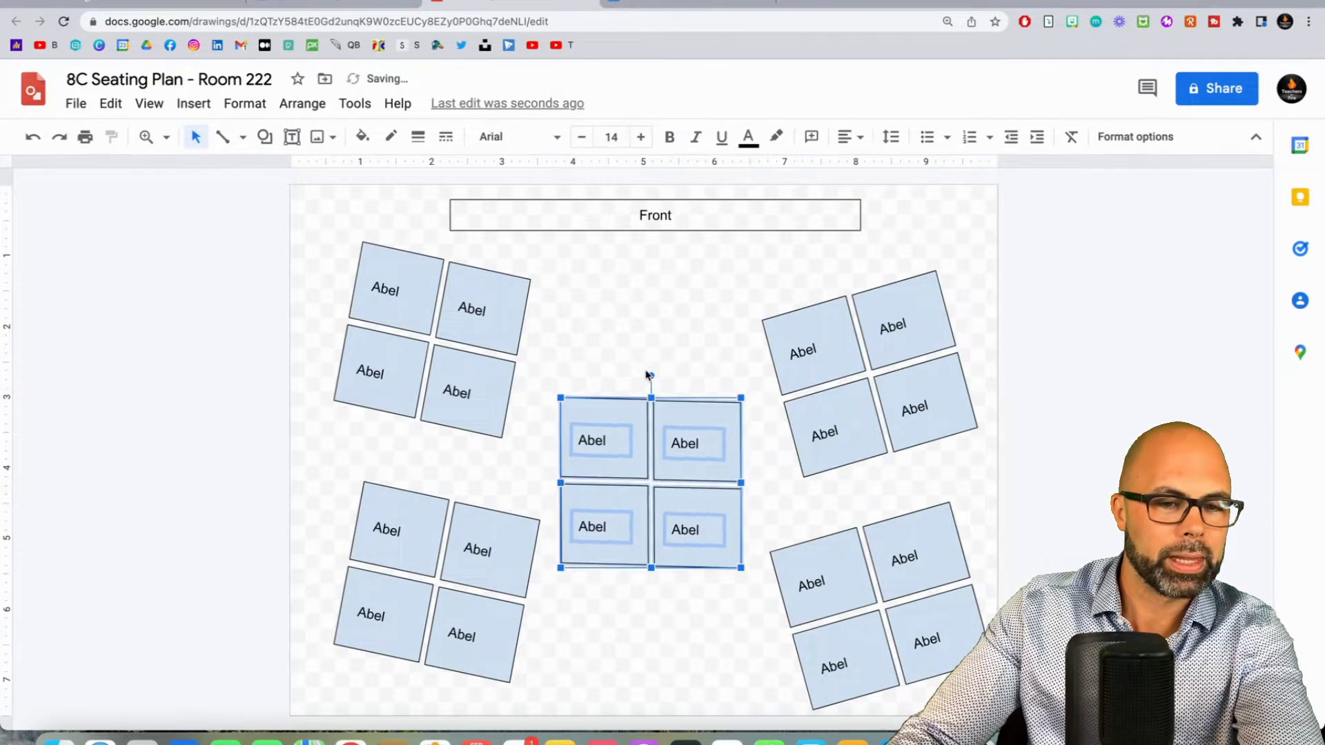
left_click(976, 245)
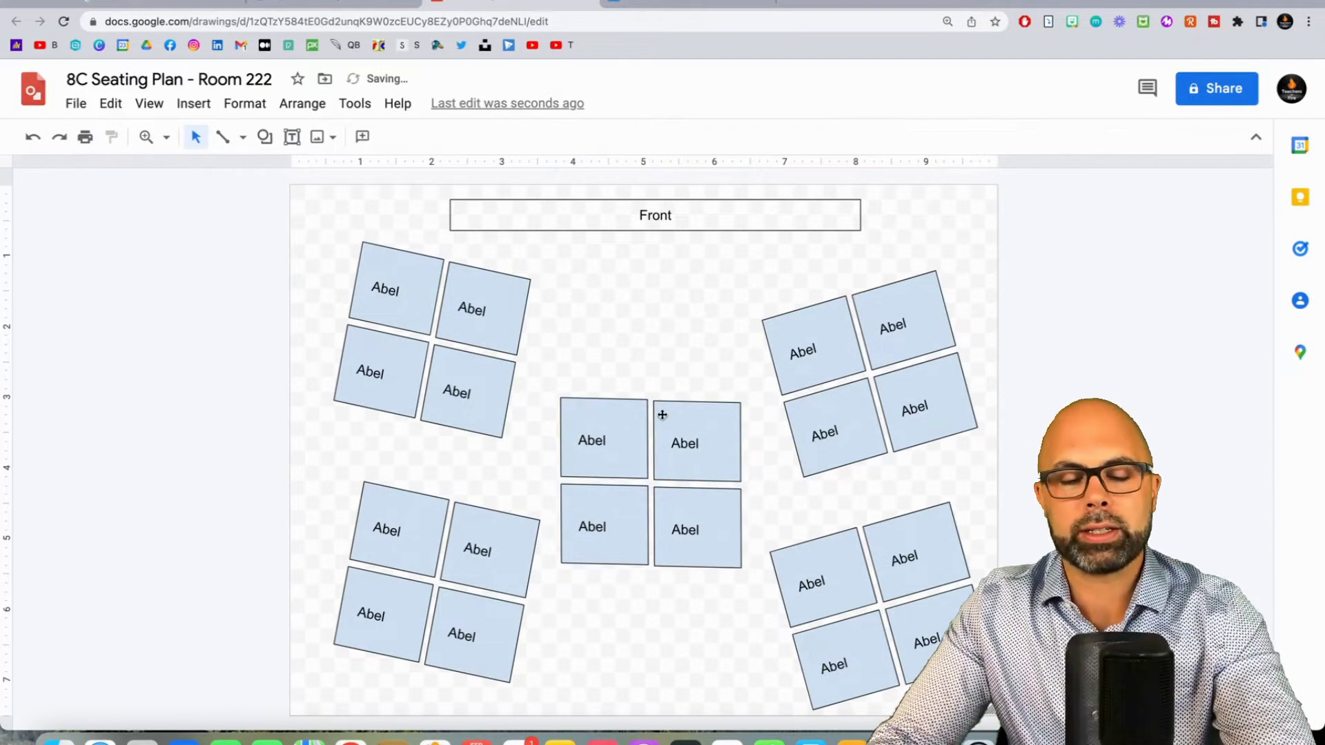
left_click_drag(555, 386, 730, 573)
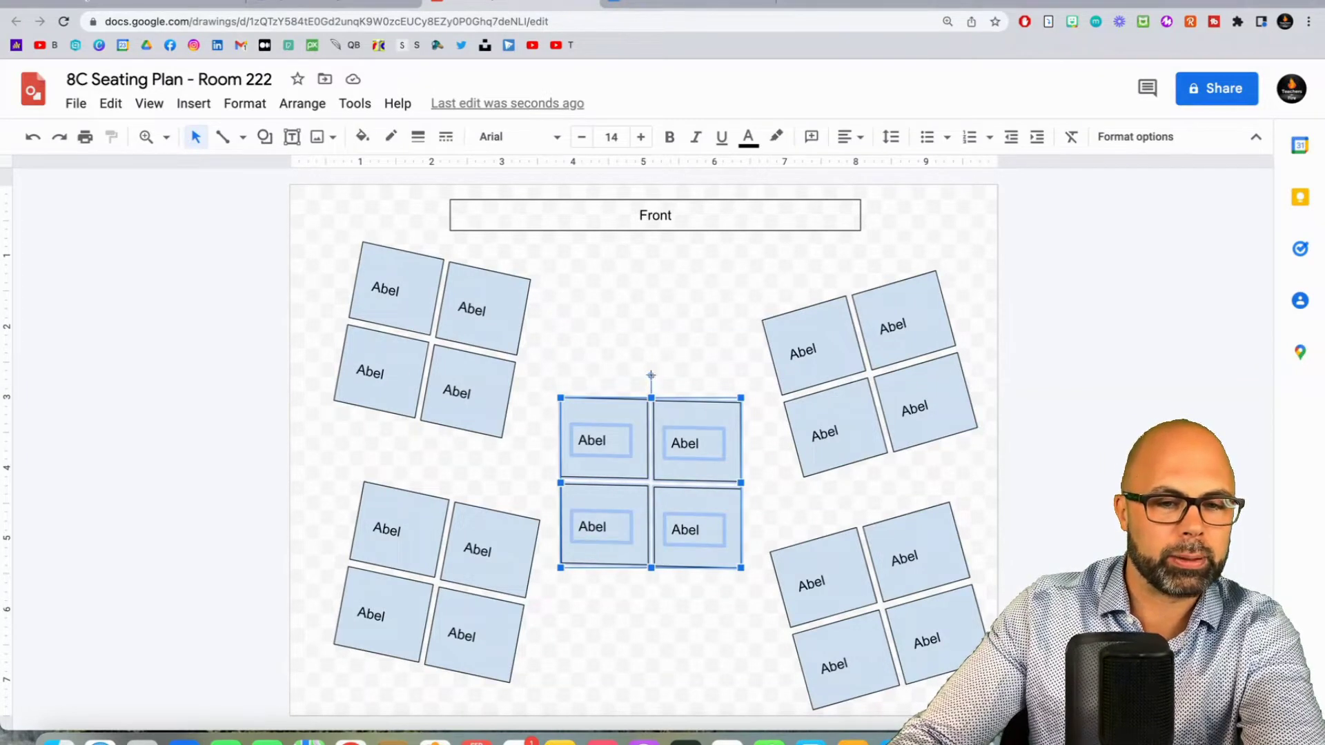
left_click(650, 375)
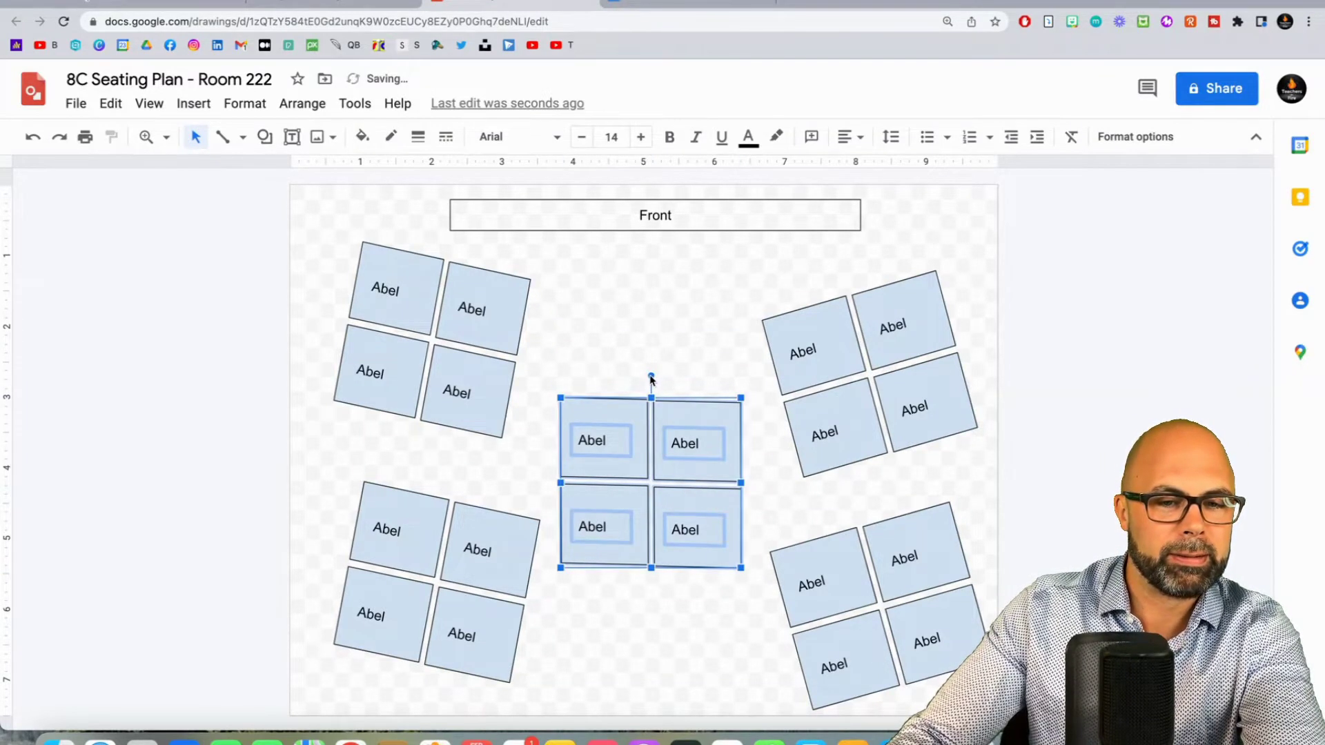
left_click_drag(651, 379, 646, 378)
left_click(580, 346)
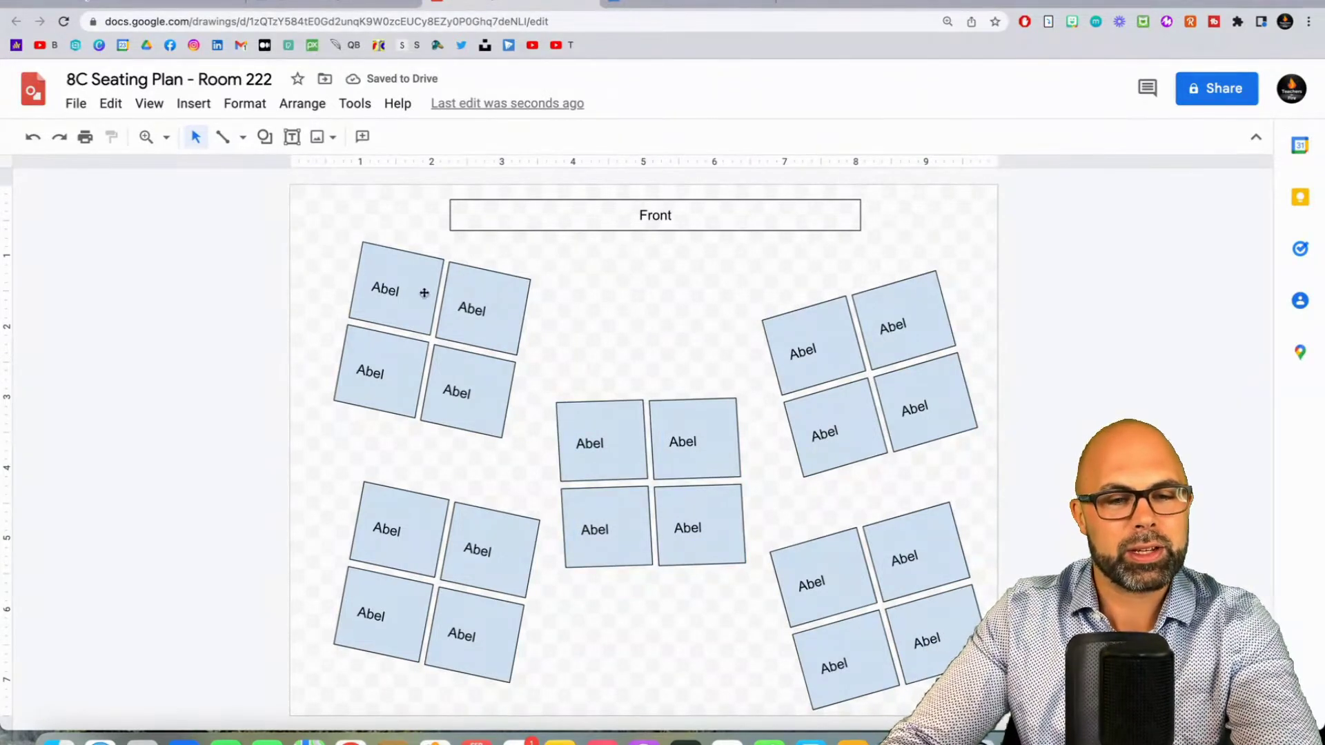
- Relabel three top-left desks Brad, Chris and Denise, and the first centre desk Eddie
double_click(472, 308)
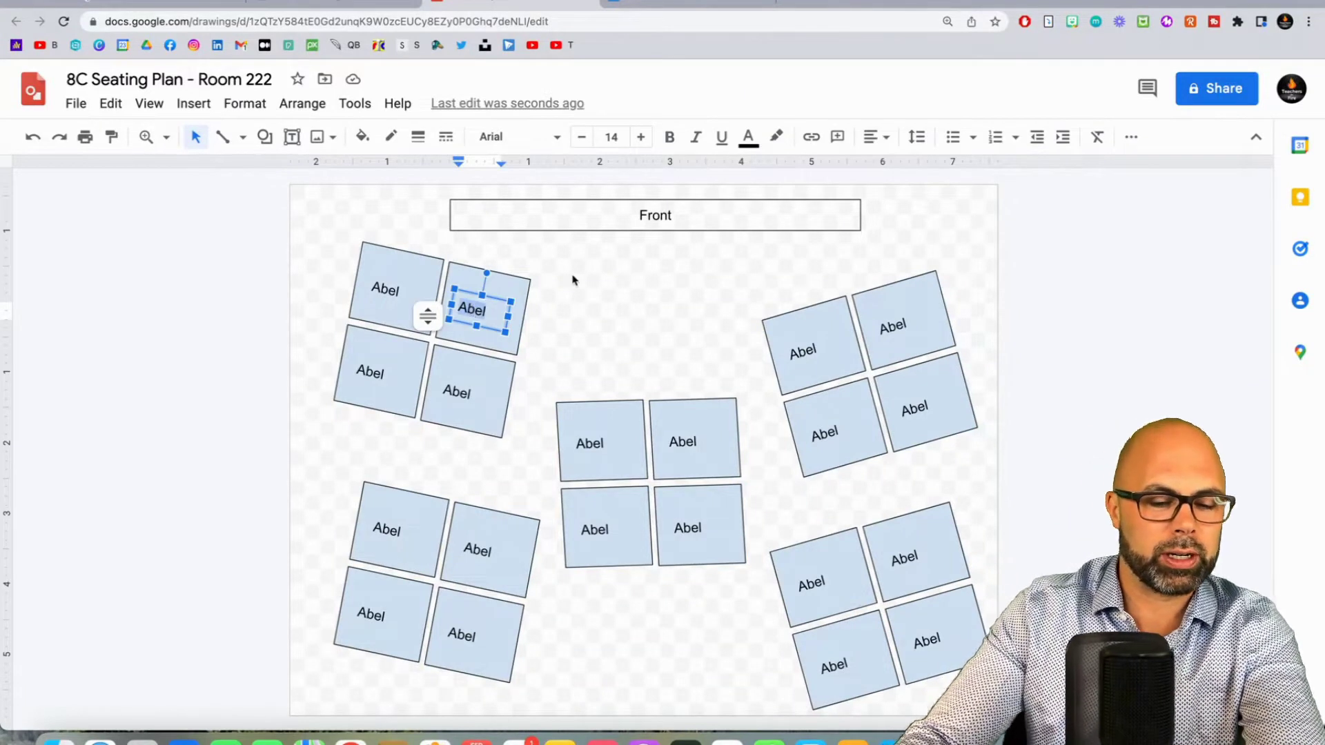
type("Brad")
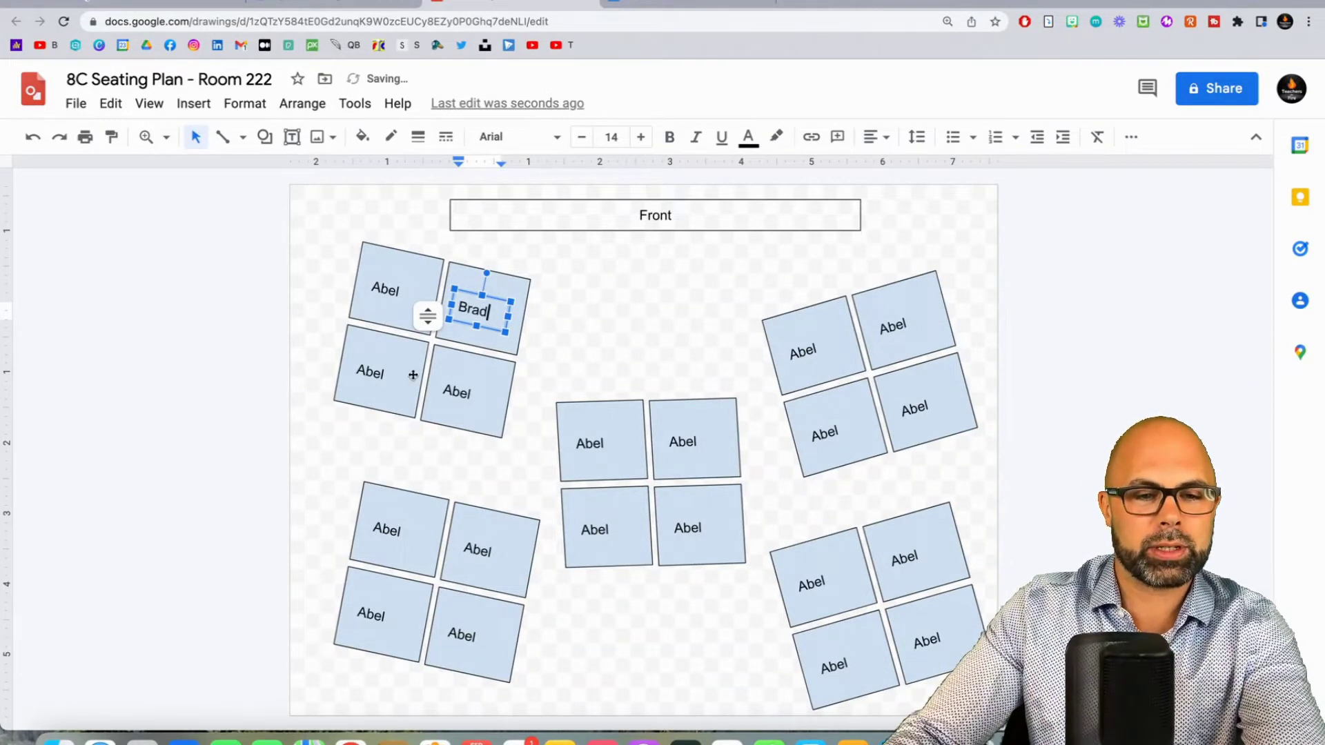
double_click(380, 377)
type("Chris")
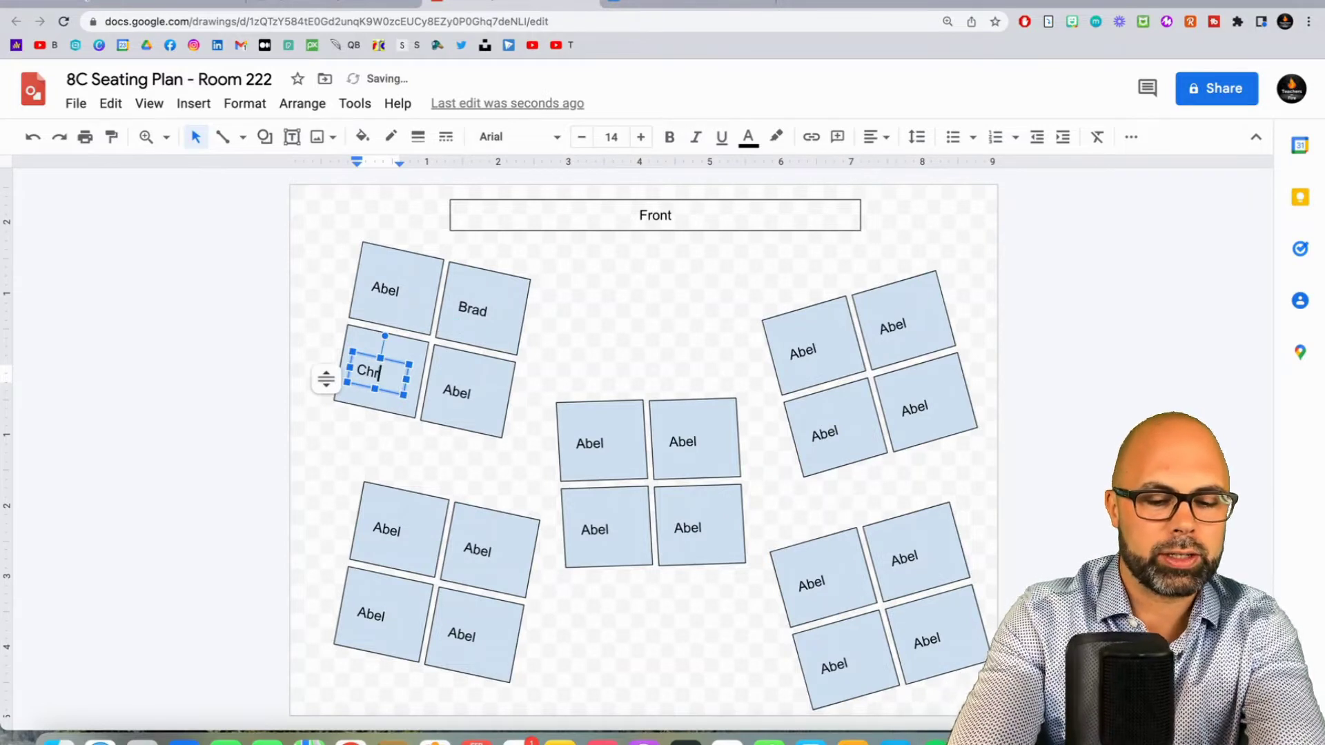
double_click(460, 393)
type("Denise")
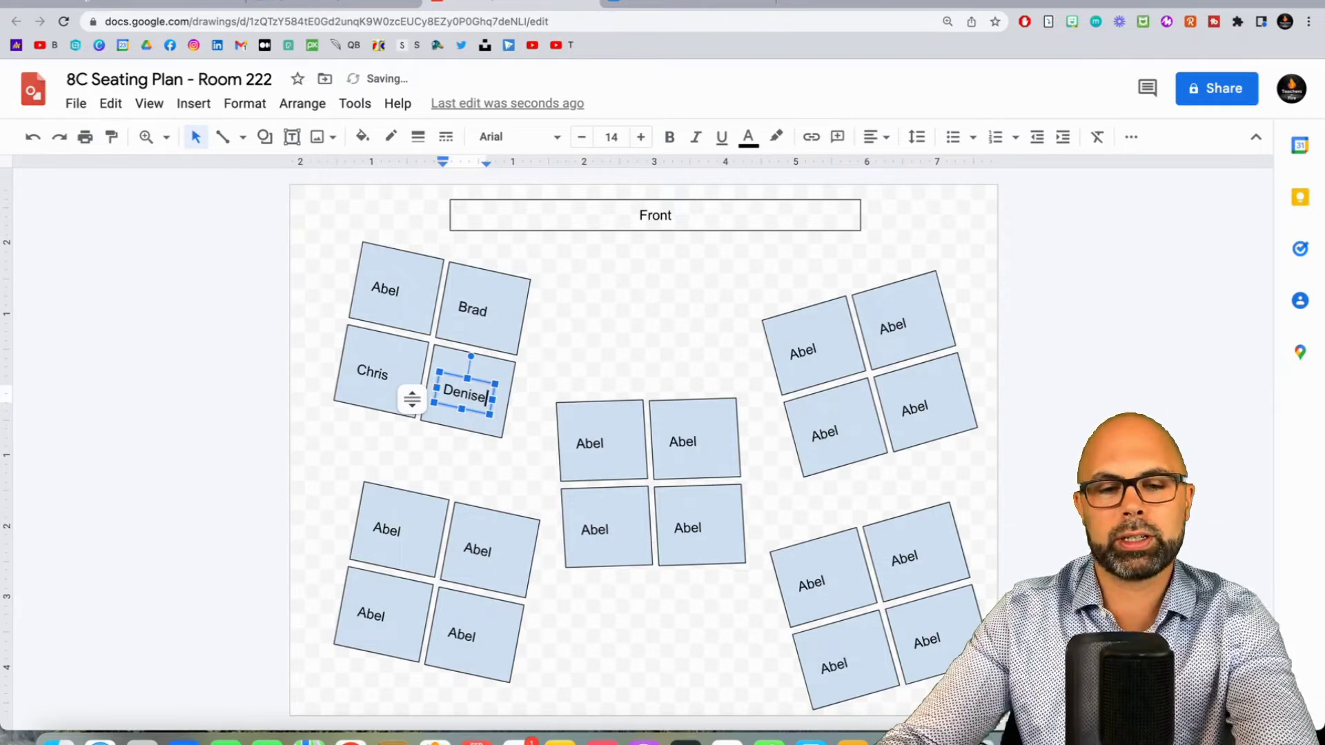
double_click(585, 441)
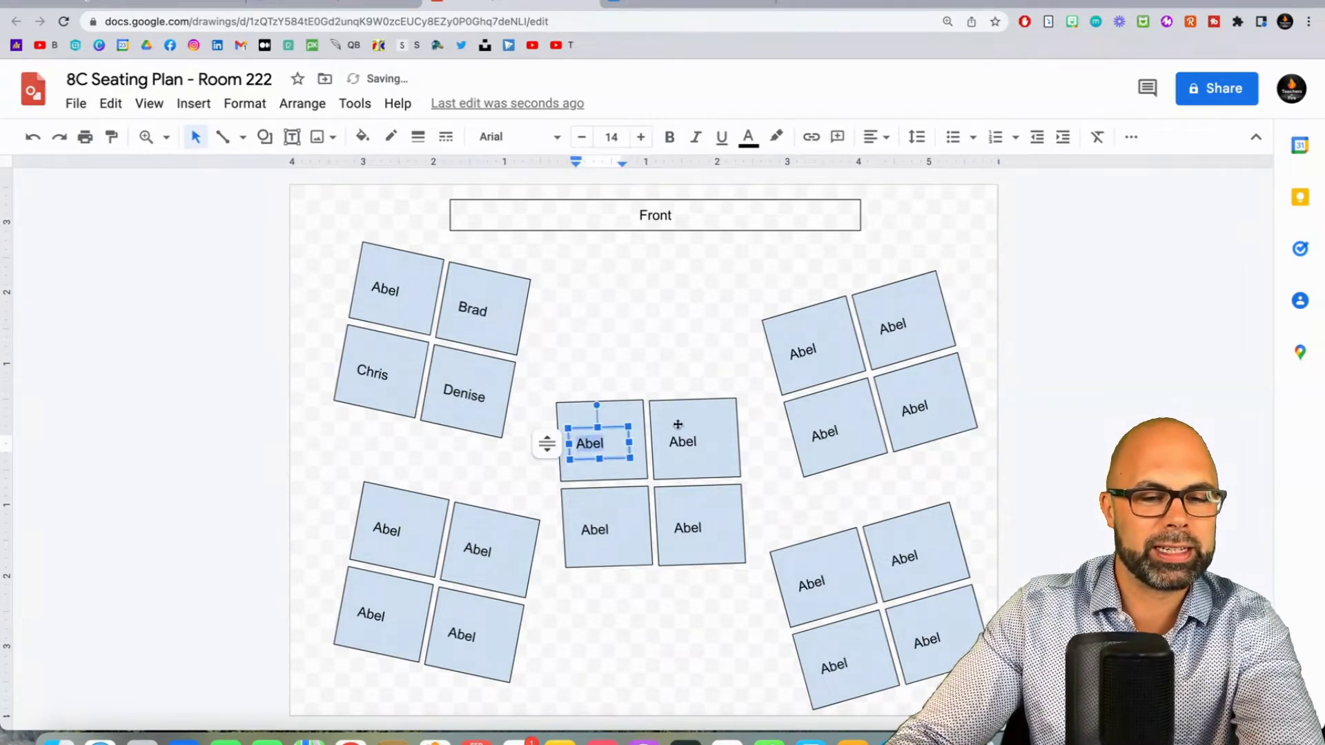
type("Eddie")
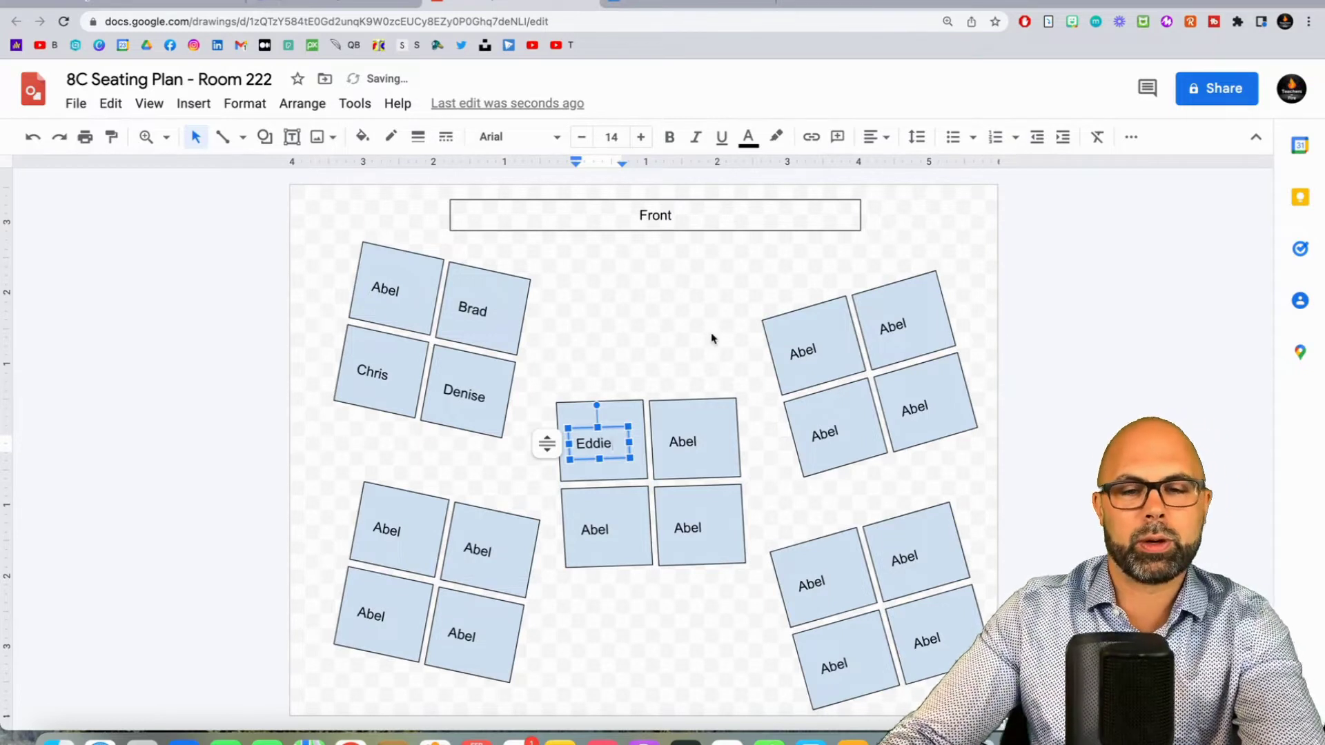
left_click(712, 339)
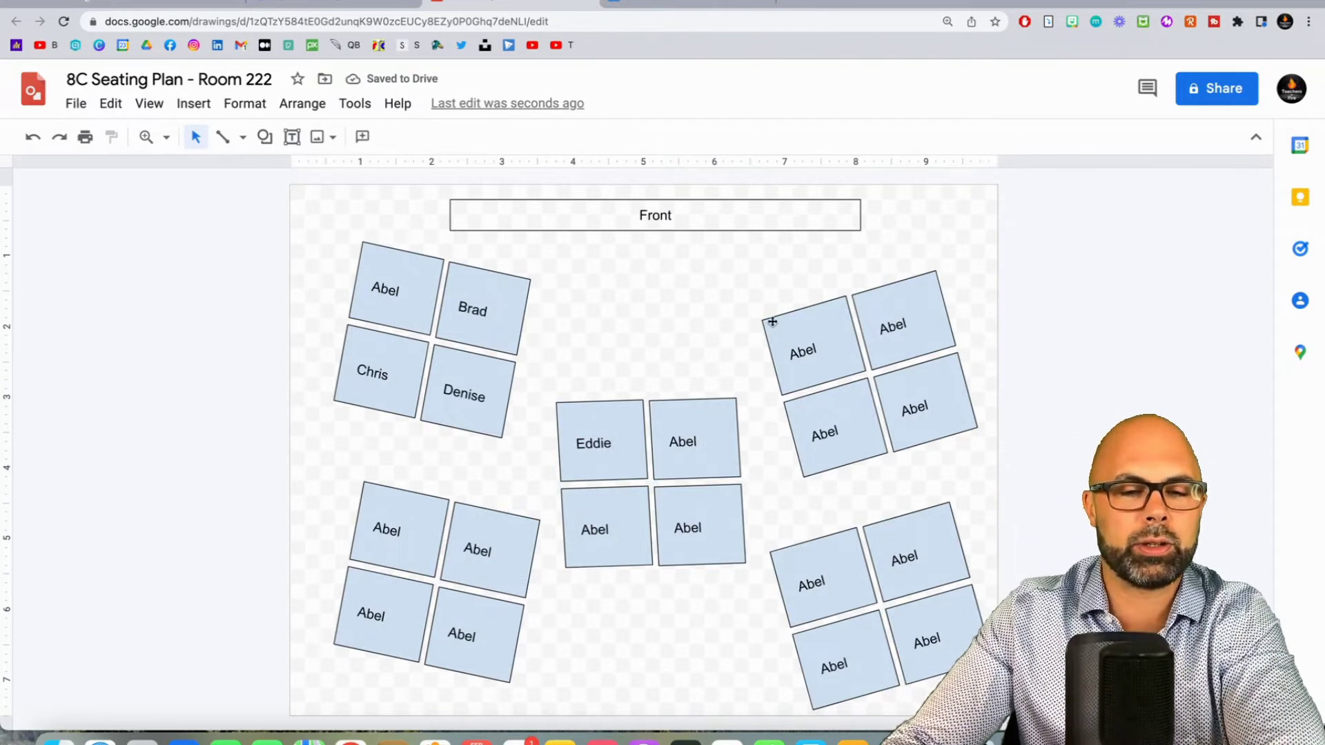
- Share the drawing with a colleague, found by name, as Commenter and send the invitation
left_click(1214, 88)
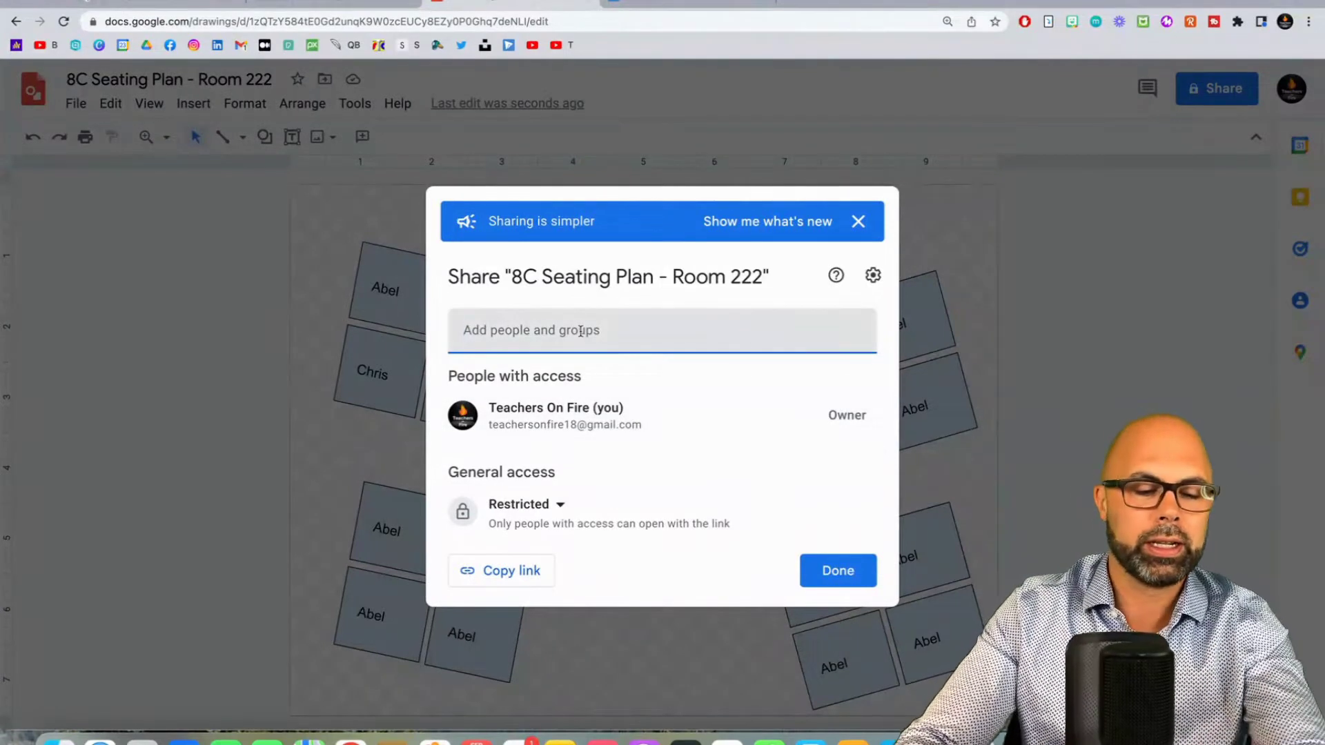
type("timothy")
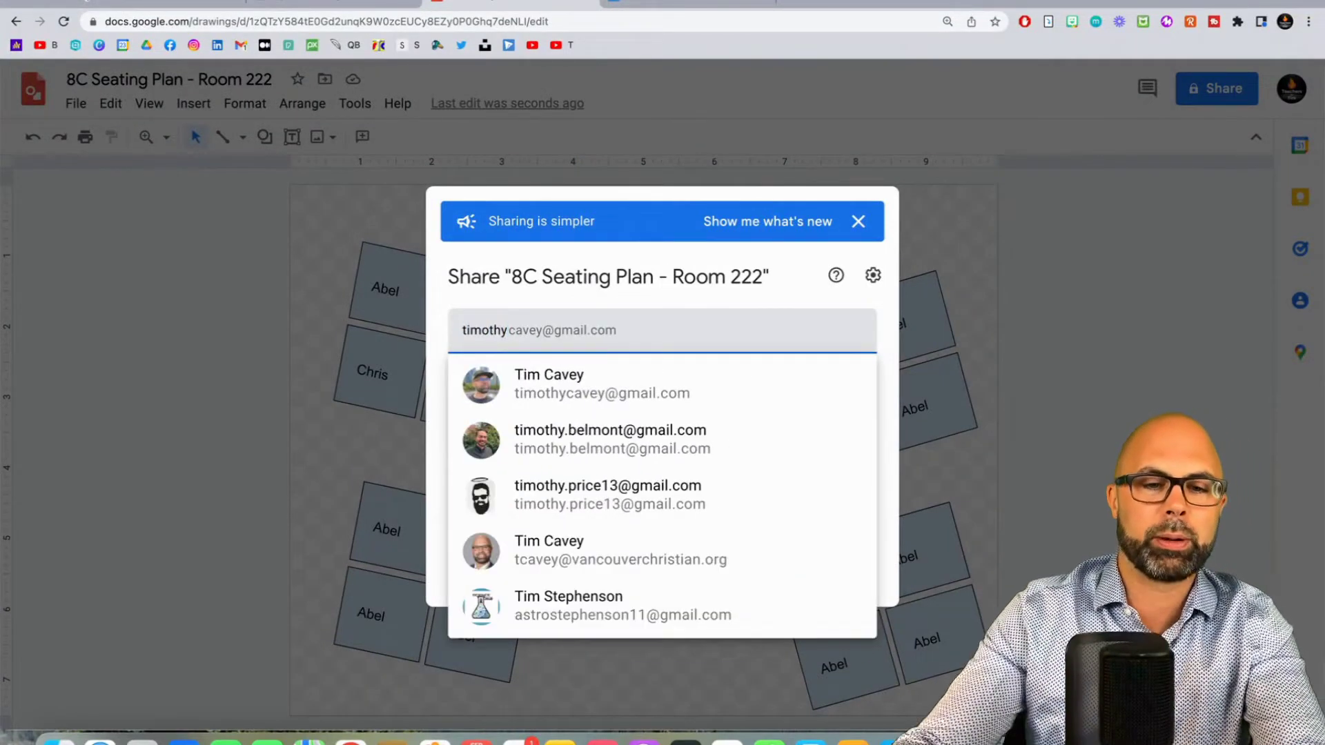
left_click(559, 379)
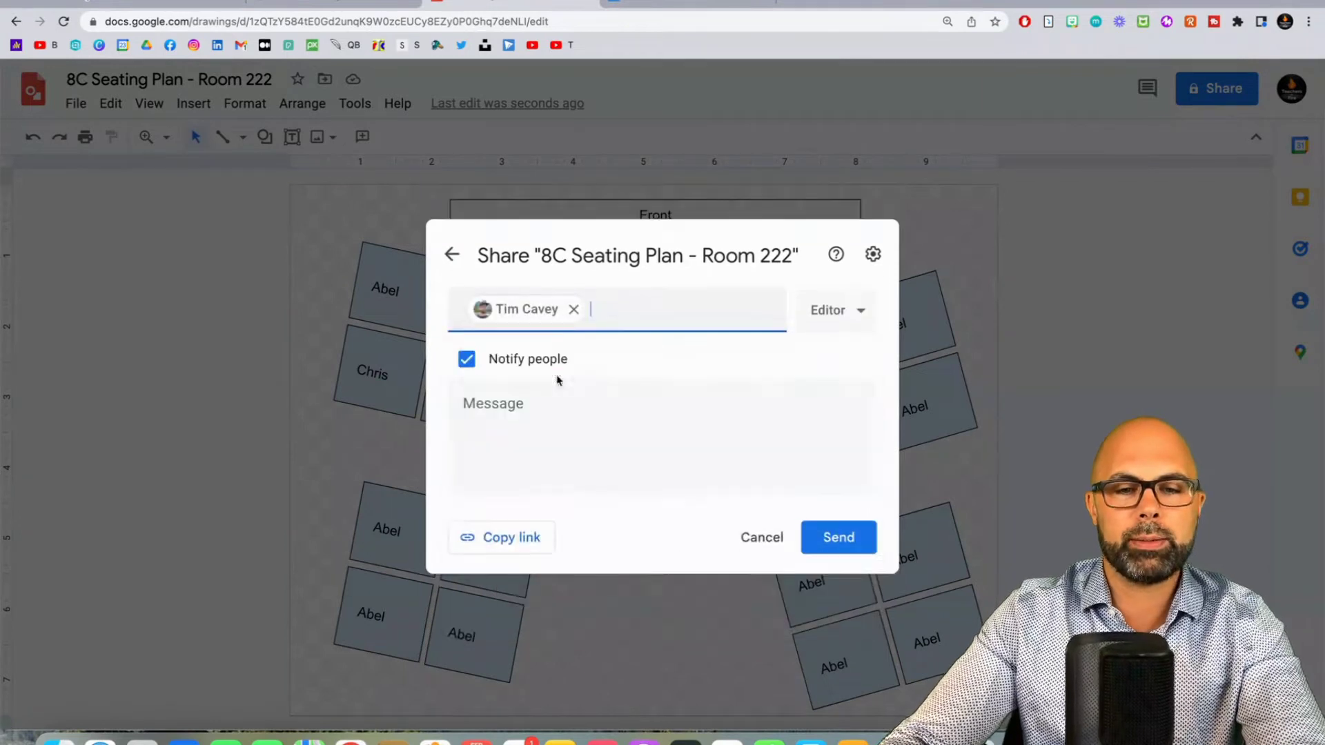
left_click(855, 315)
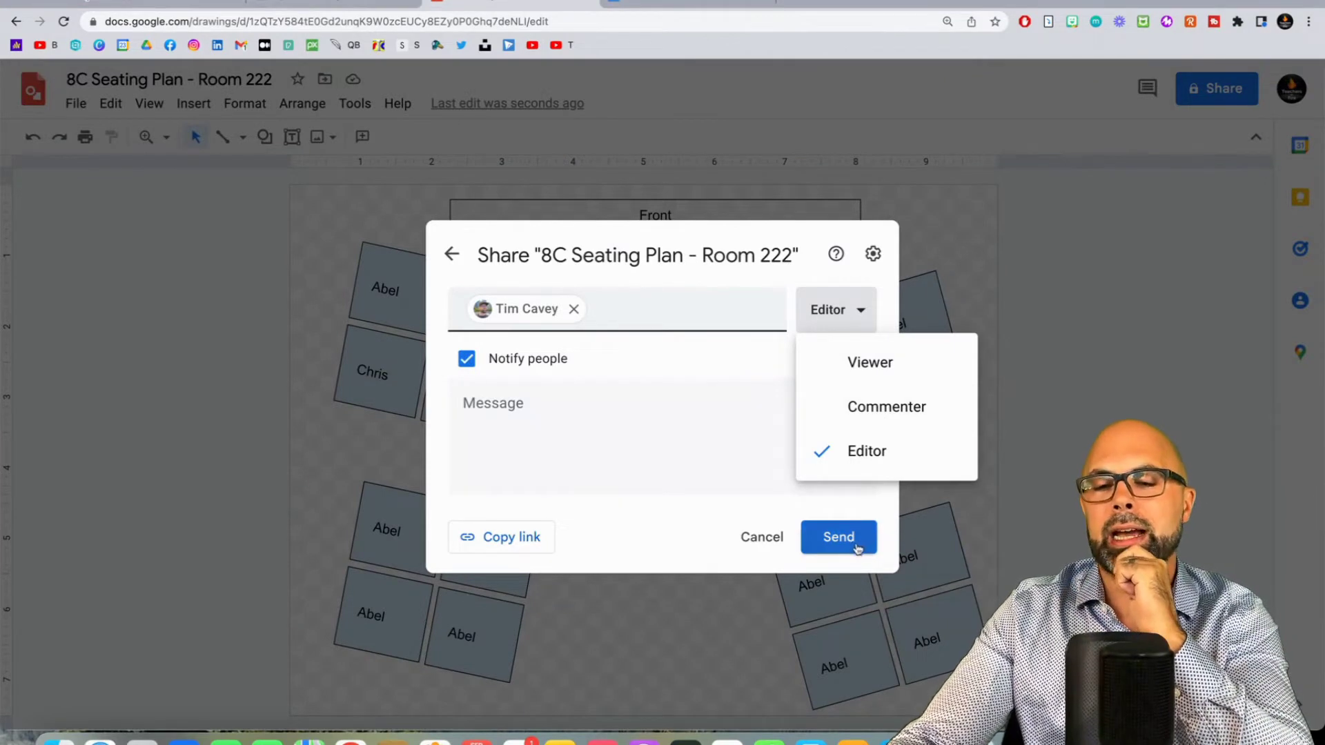
left_click(863, 421)
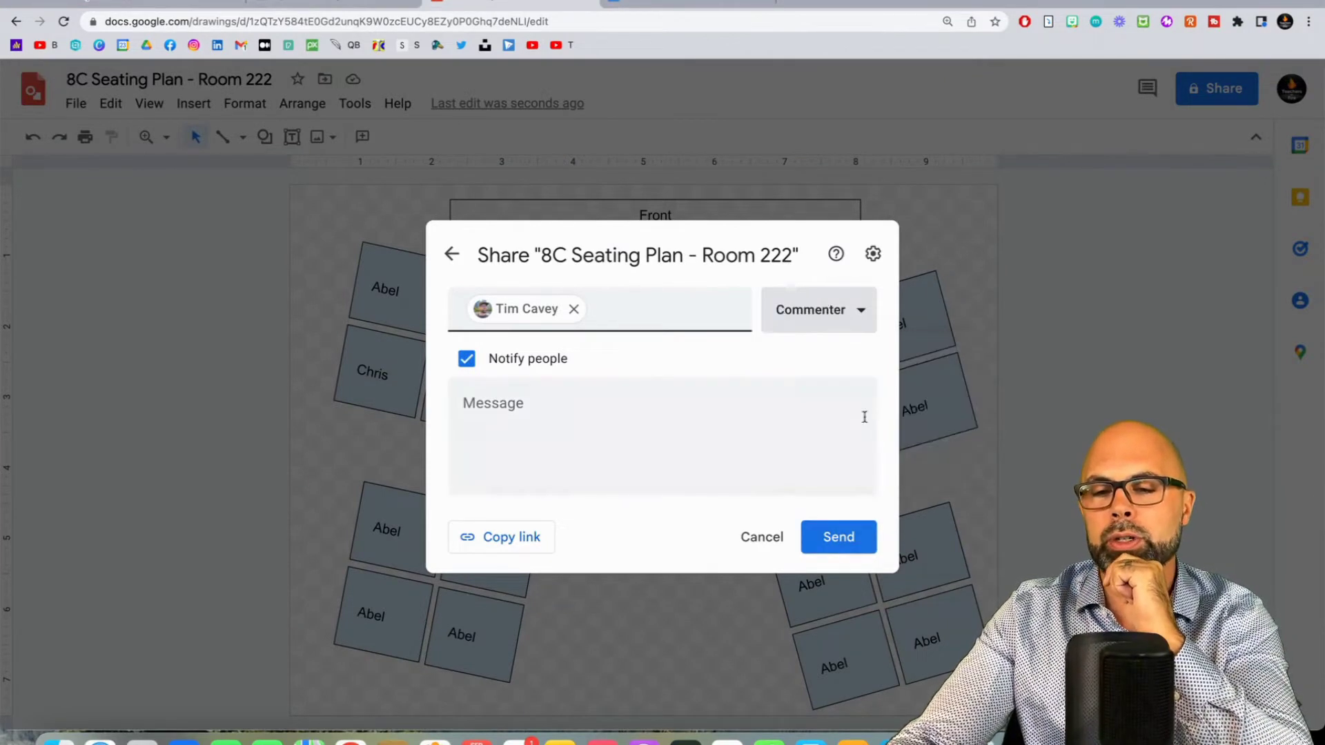
left_click(848, 539)
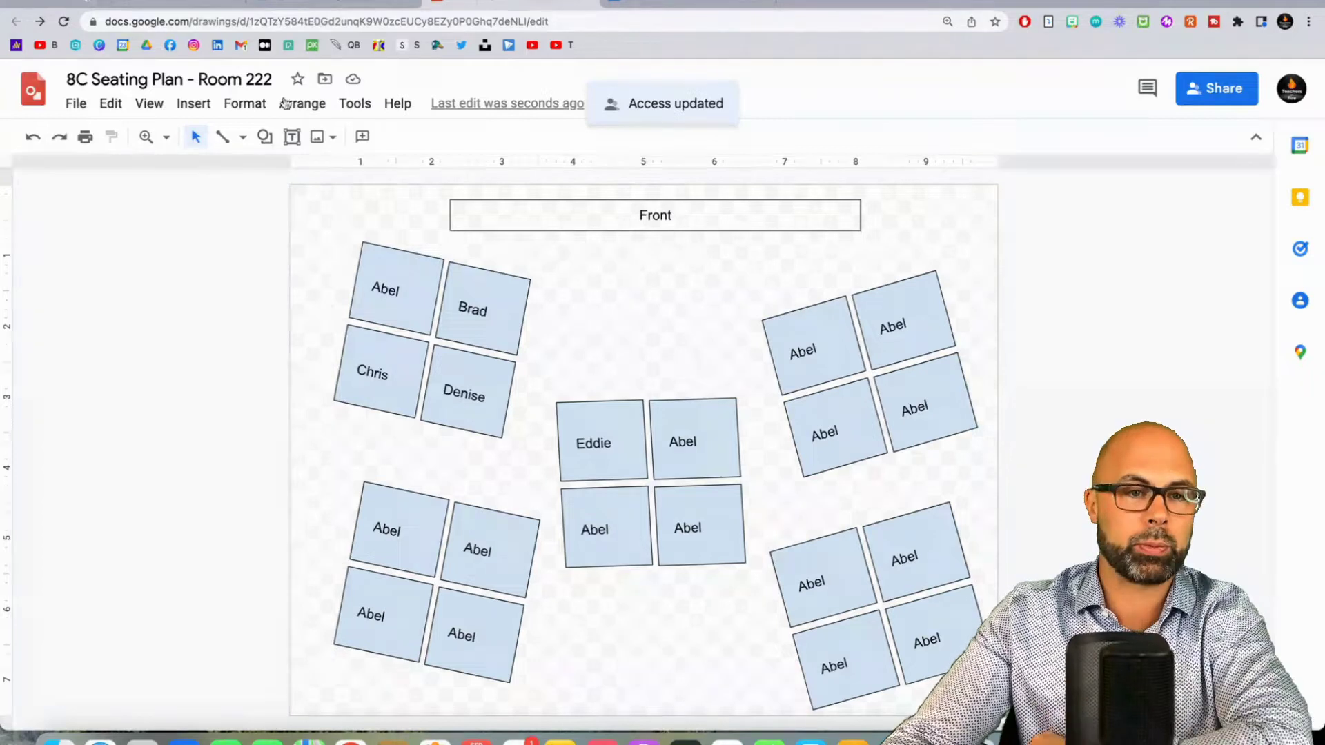
- From Google Drive's New > More menu, create a new Untitled Google Drawings file
left_click(340, 1)
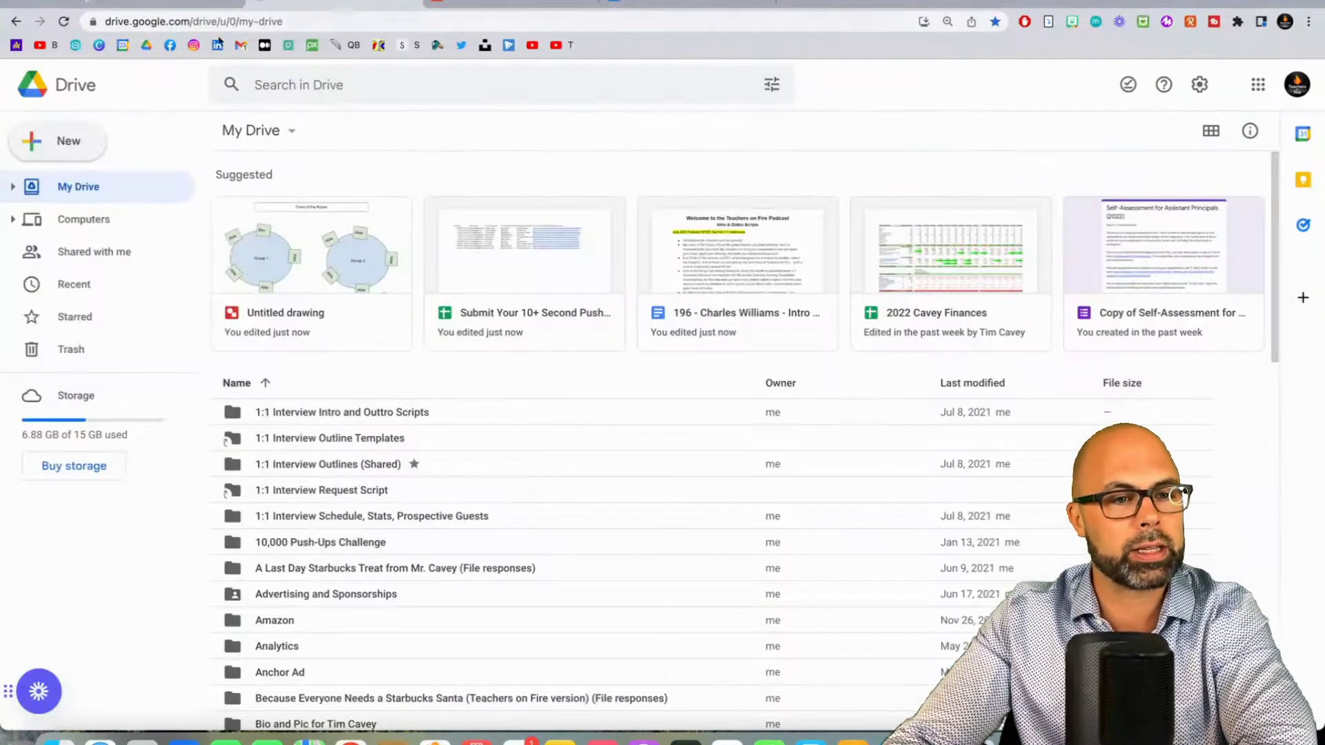
left_click(65, 140)
mouse_move(97, 354)
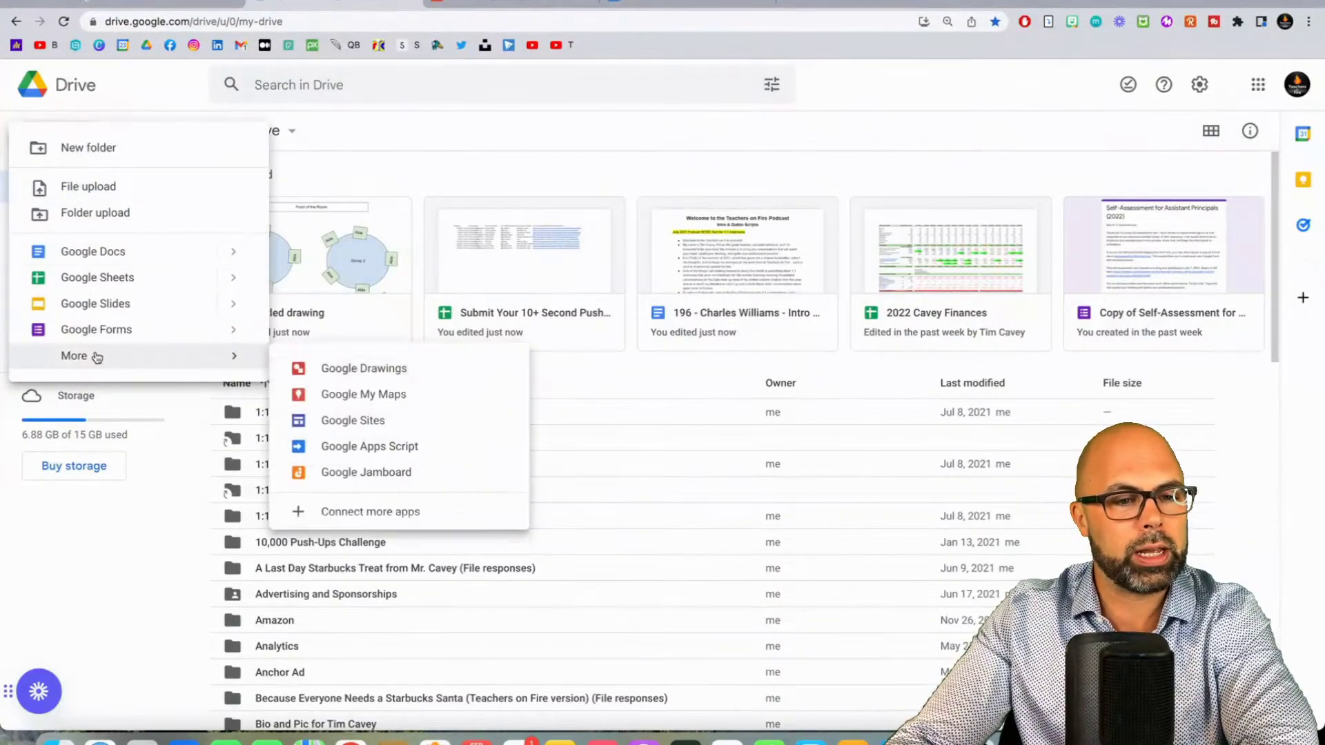
left_click(340, 377)
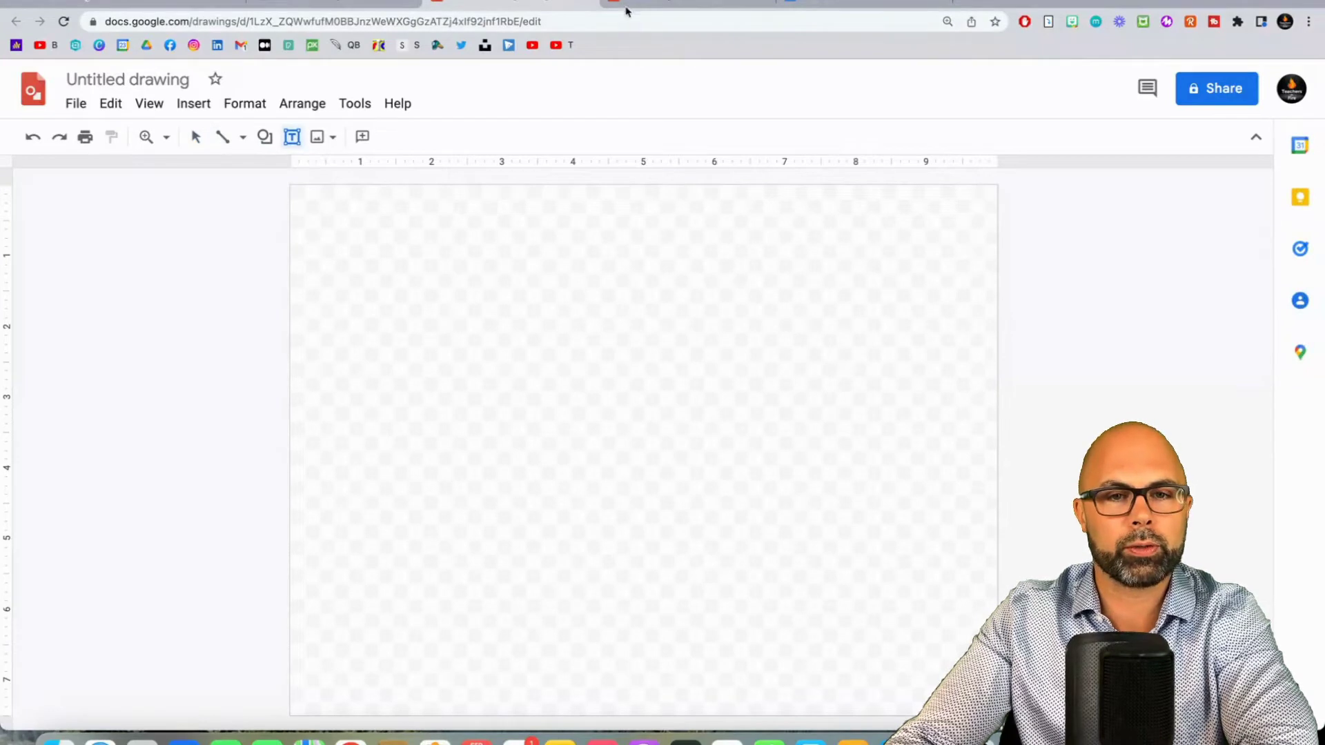
- Reuse the Front box from the 8C Seating Plan and draw a large round-table circle
left_click(667, 4)
left_click(590, 204)
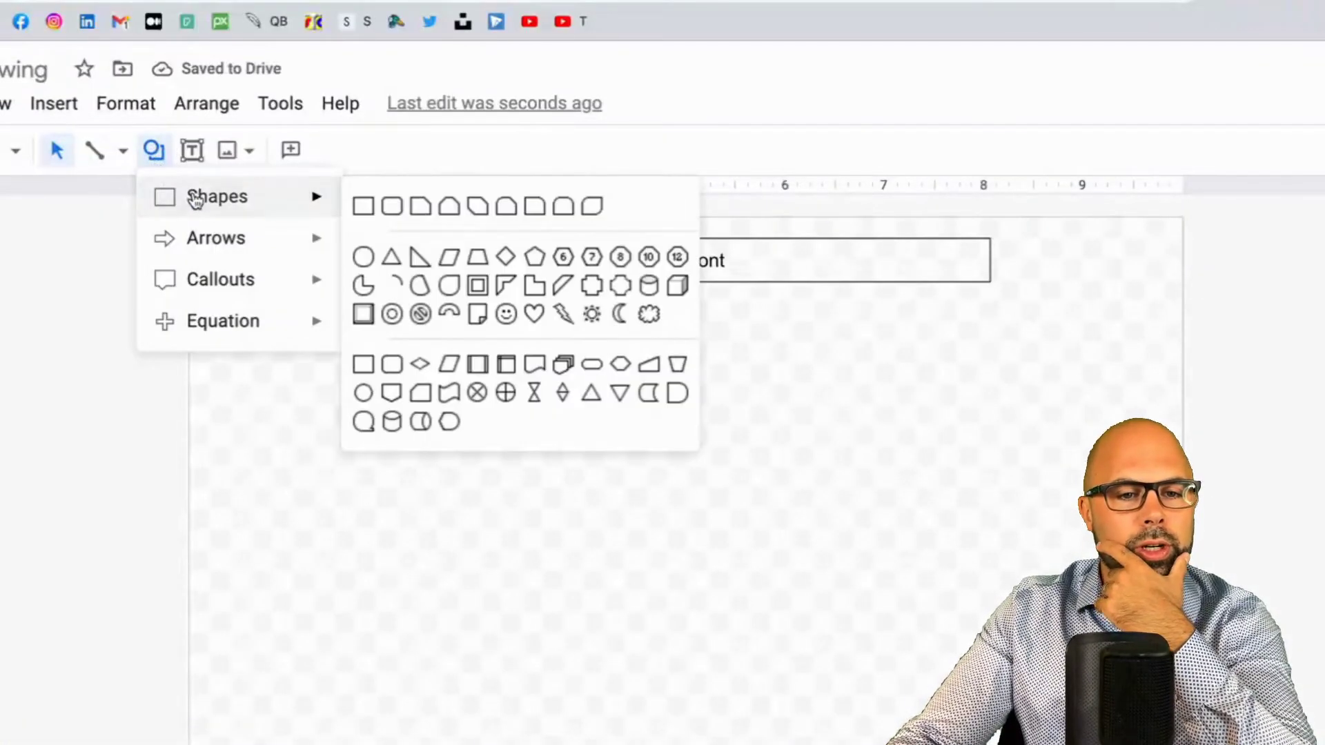
left_click(360, 254)
mouse_move(321, 407)
left_mouse_down()
mouse_move(458, 612)
mouse_move(568, 663)
left_mouse_up()
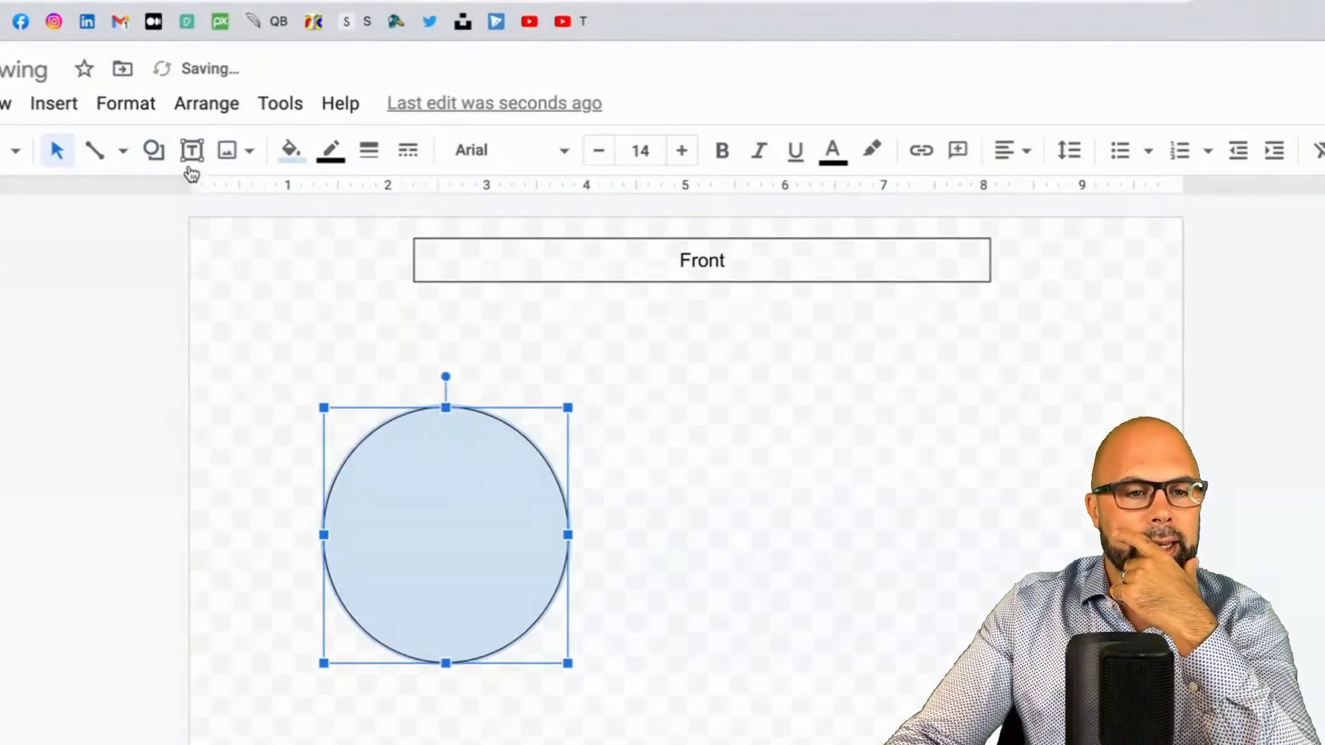
- Draw a small chair square at the circle's upper left with a text box inside
left_click(153, 152)
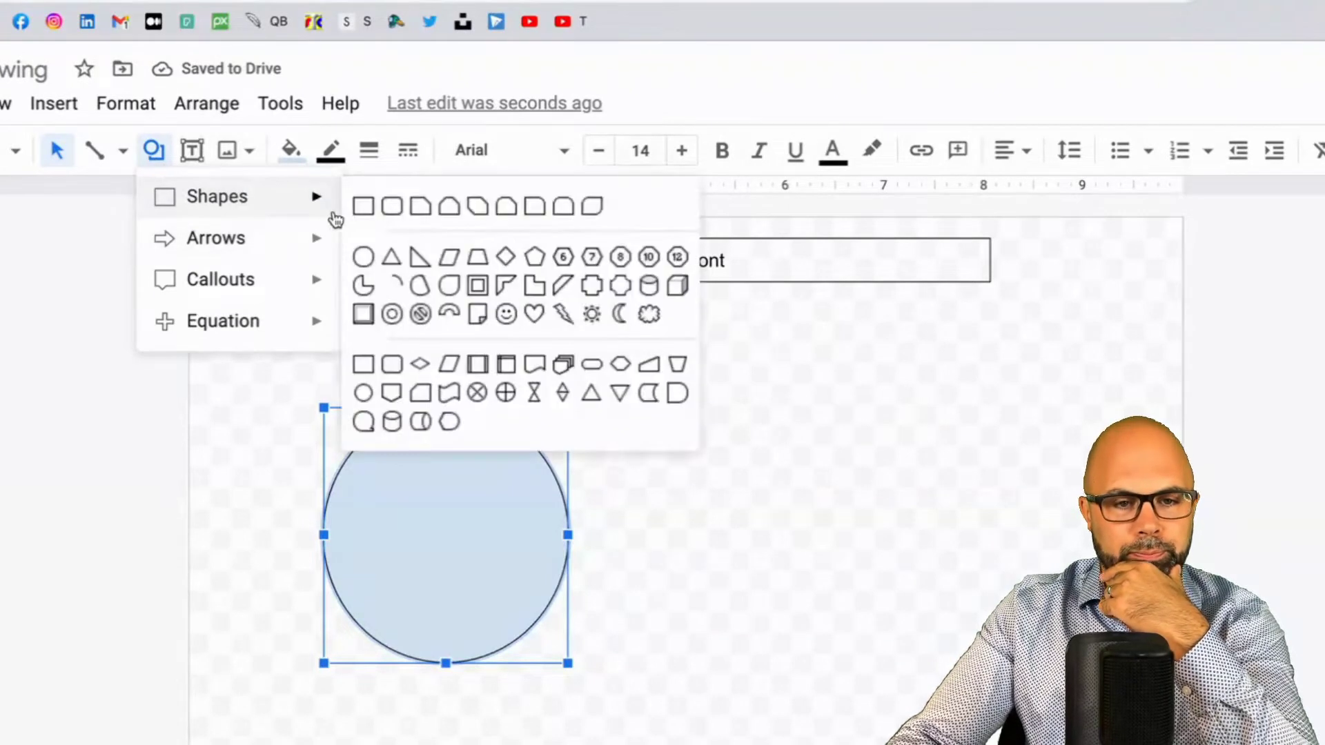
left_click(362, 207)
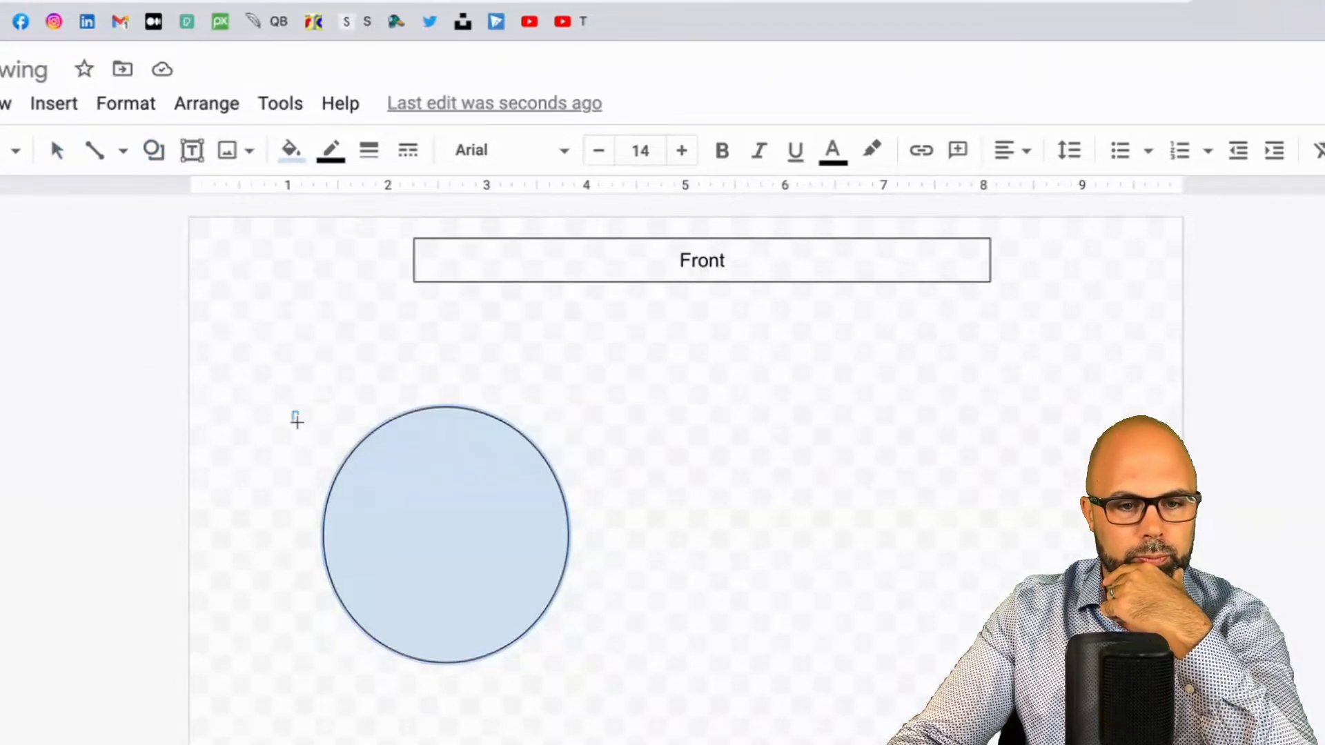
left_click_drag(292, 412, 379, 511)
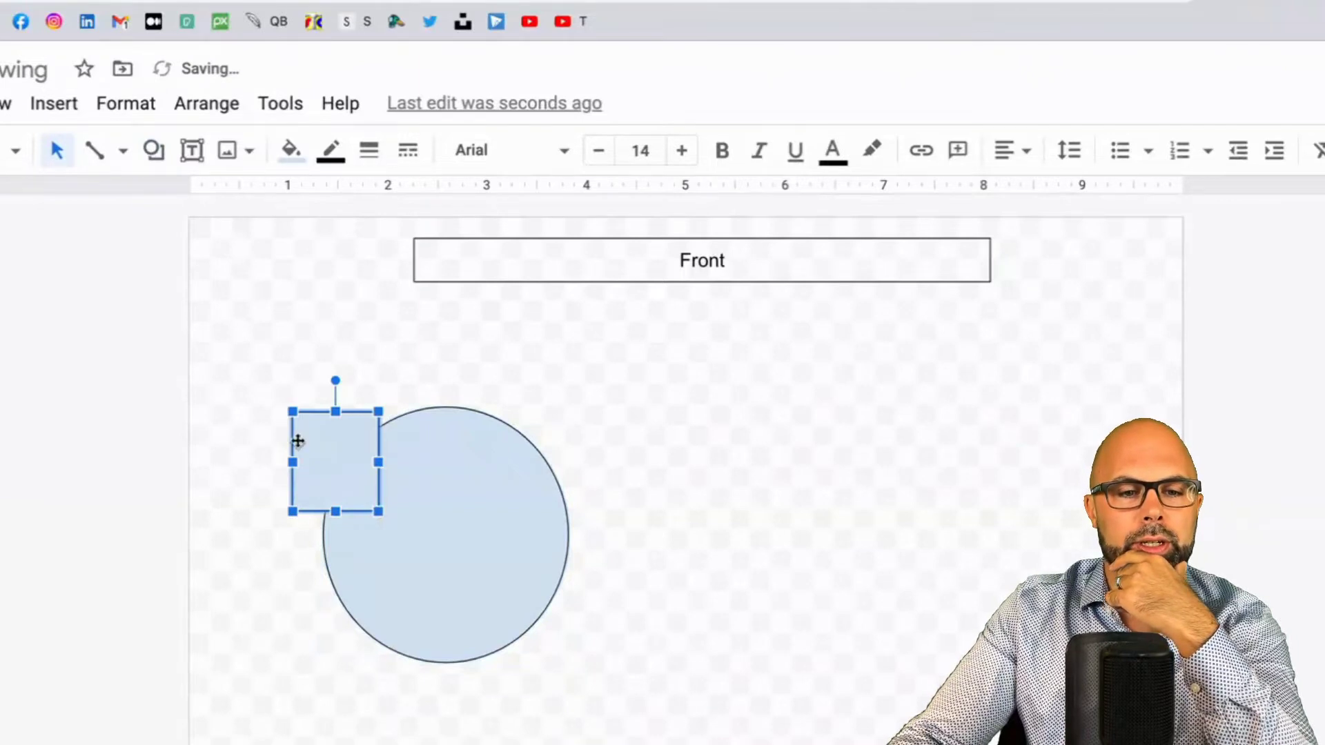
left_click_drag(337, 510, 336, 494)
left_click(185, 150)
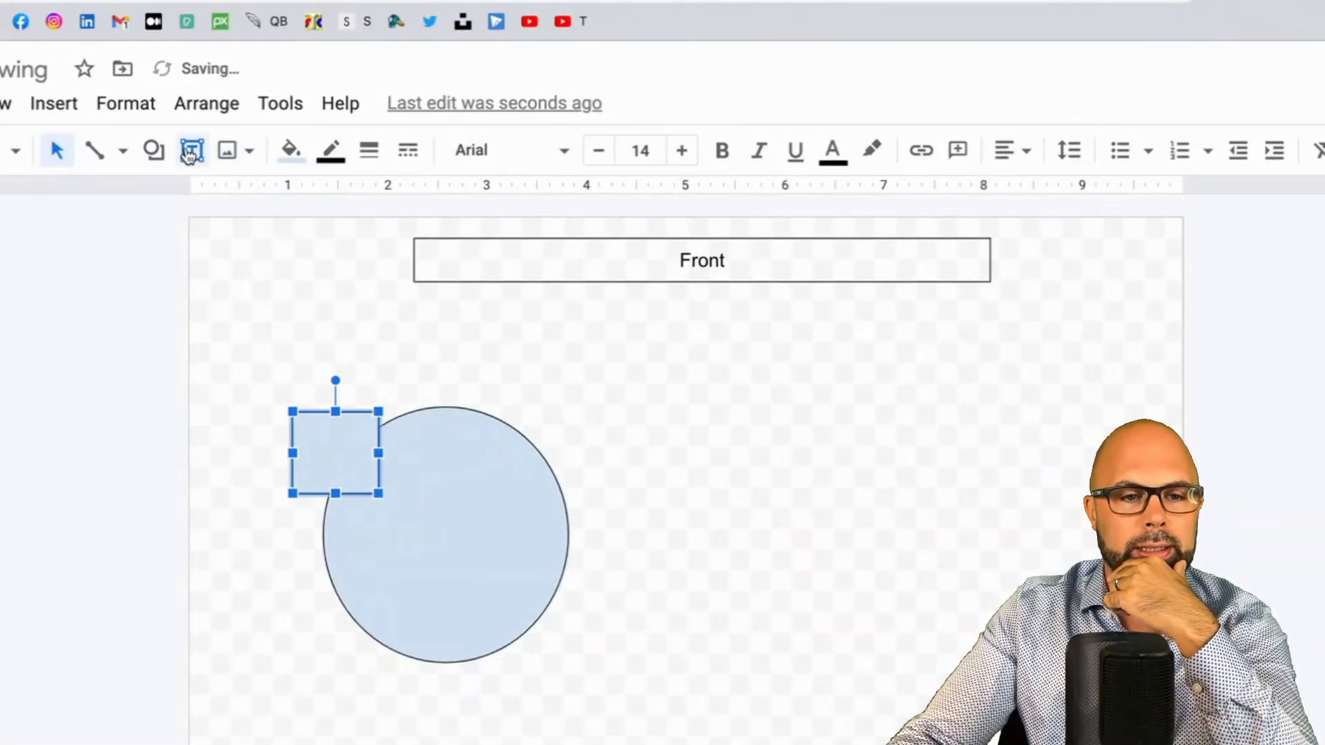
left_click_drag(301, 440, 373, 483)
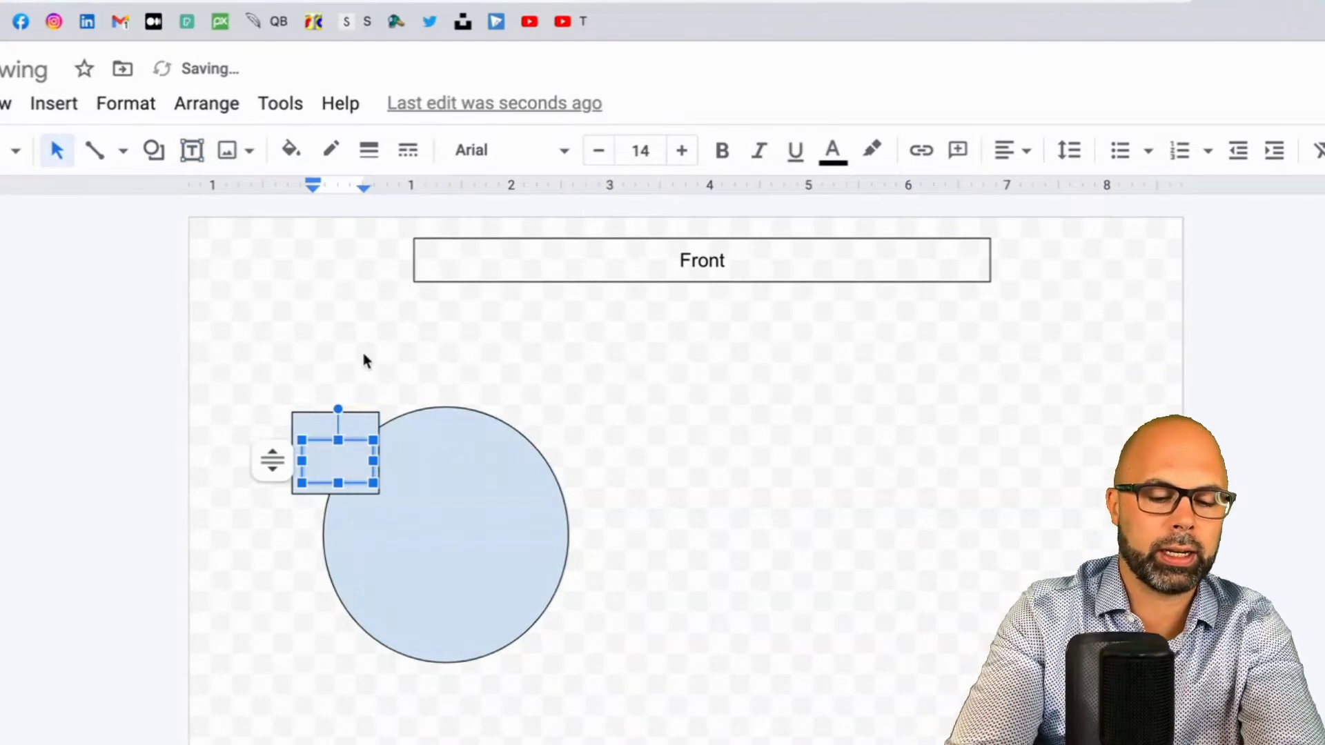
- Label the chair square 'Abel' and fill it pale green
type("Abel")
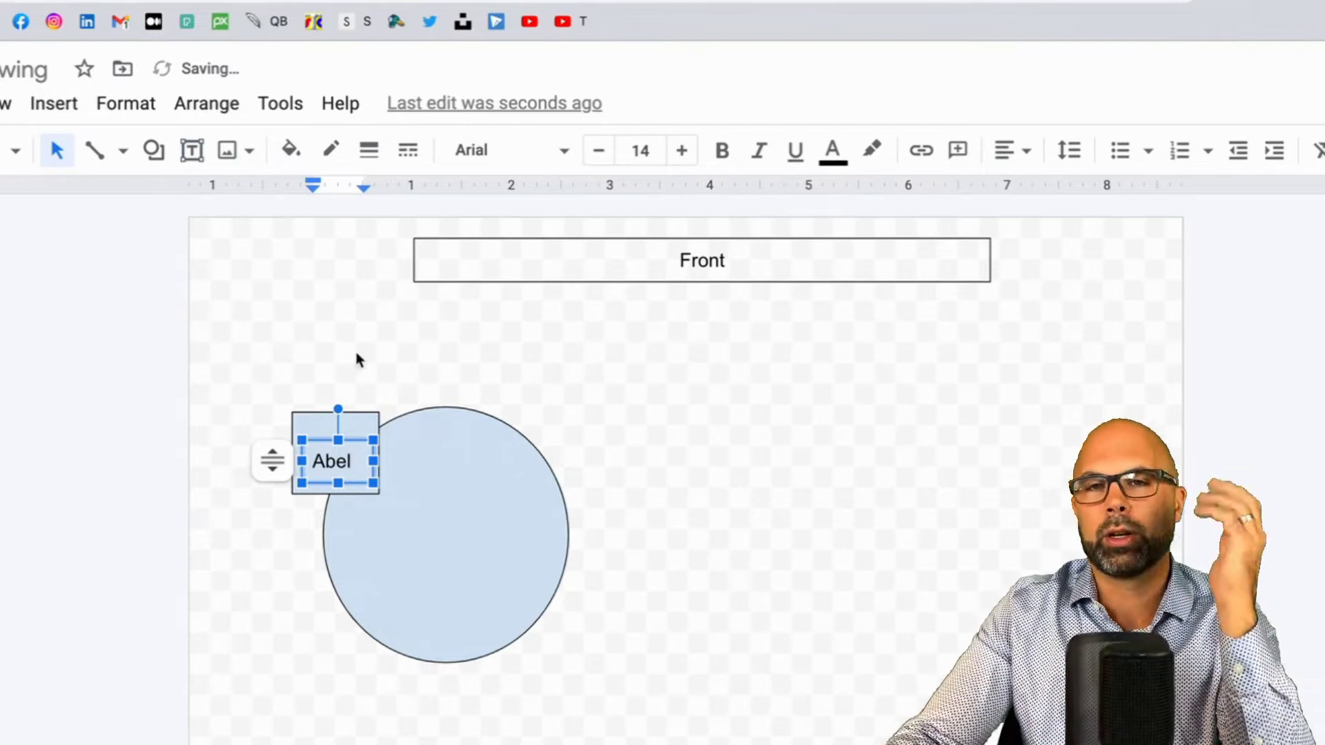
left_click(272, 311)
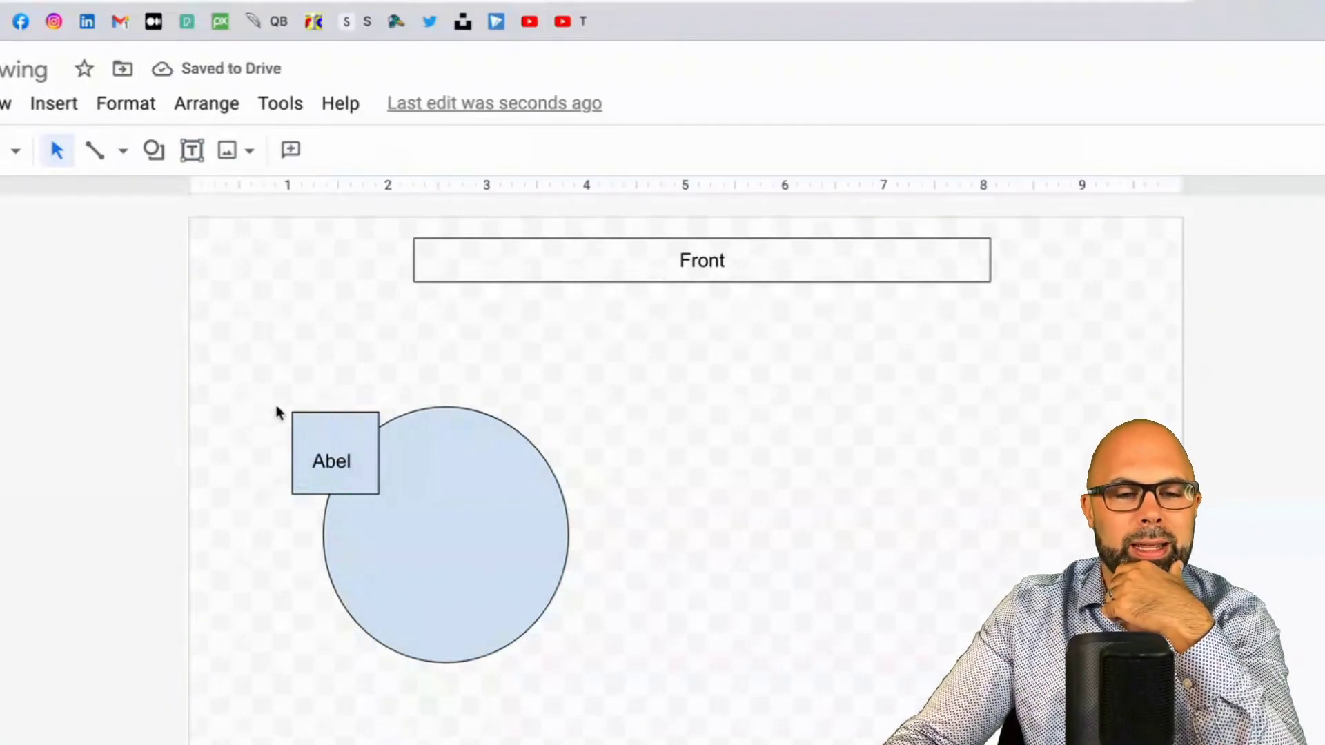
left_click(313, 428)
left_click(293, 155)
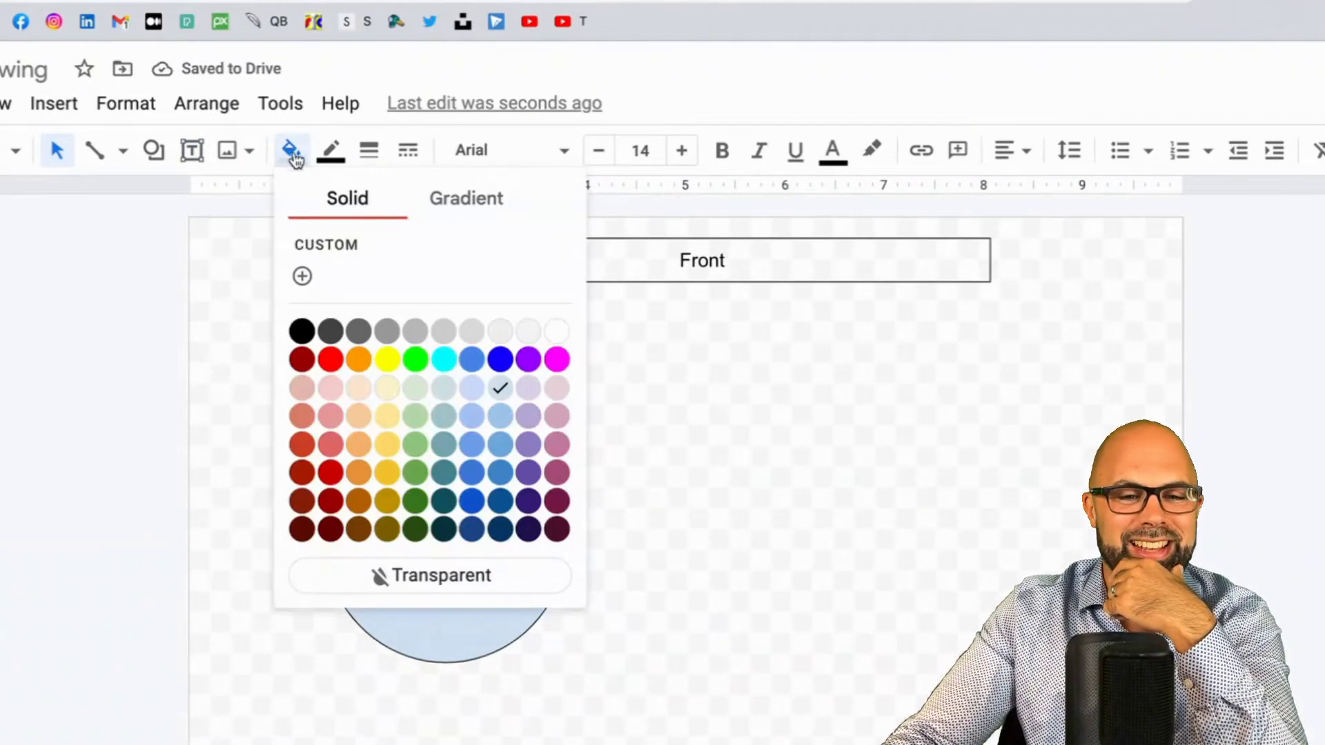
left_click(415, 388)
left_click(243, 346)
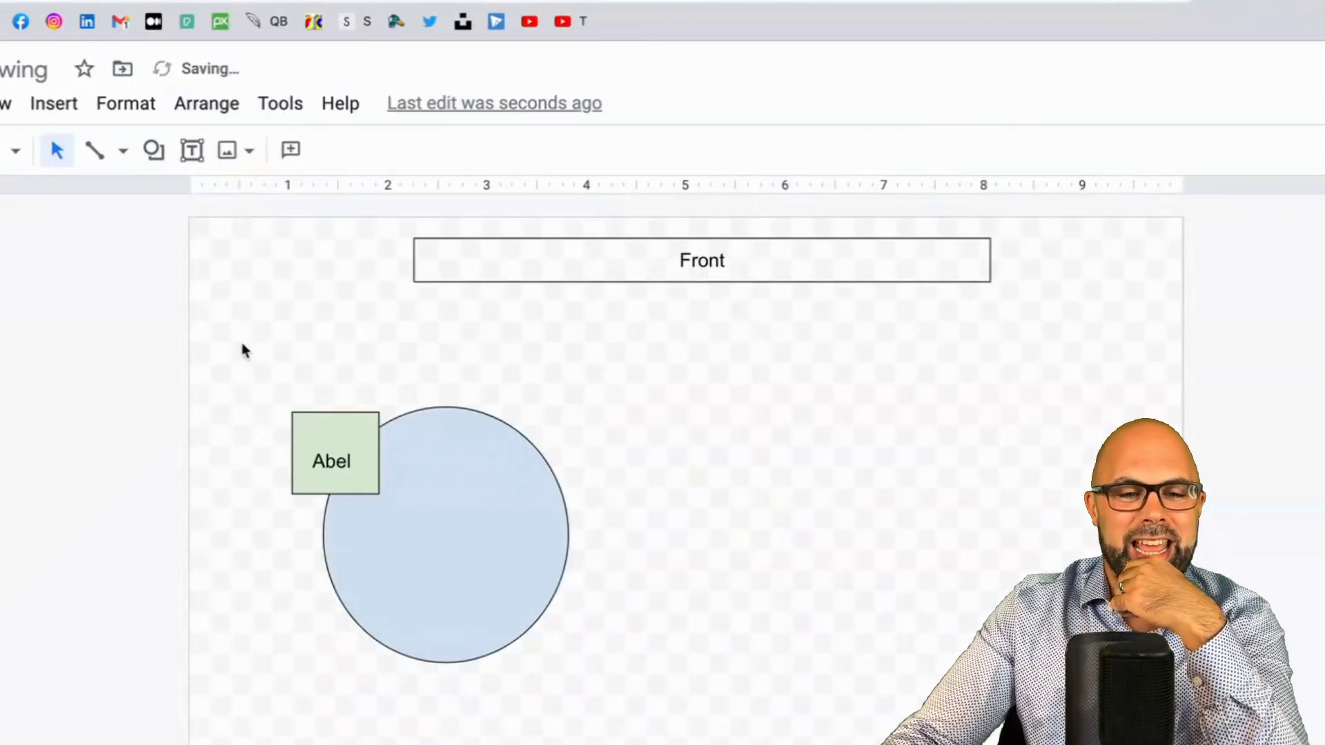
- Select the Abel chair square on its own, ready for copying
left_click_drag(260, 388, 327, 437)
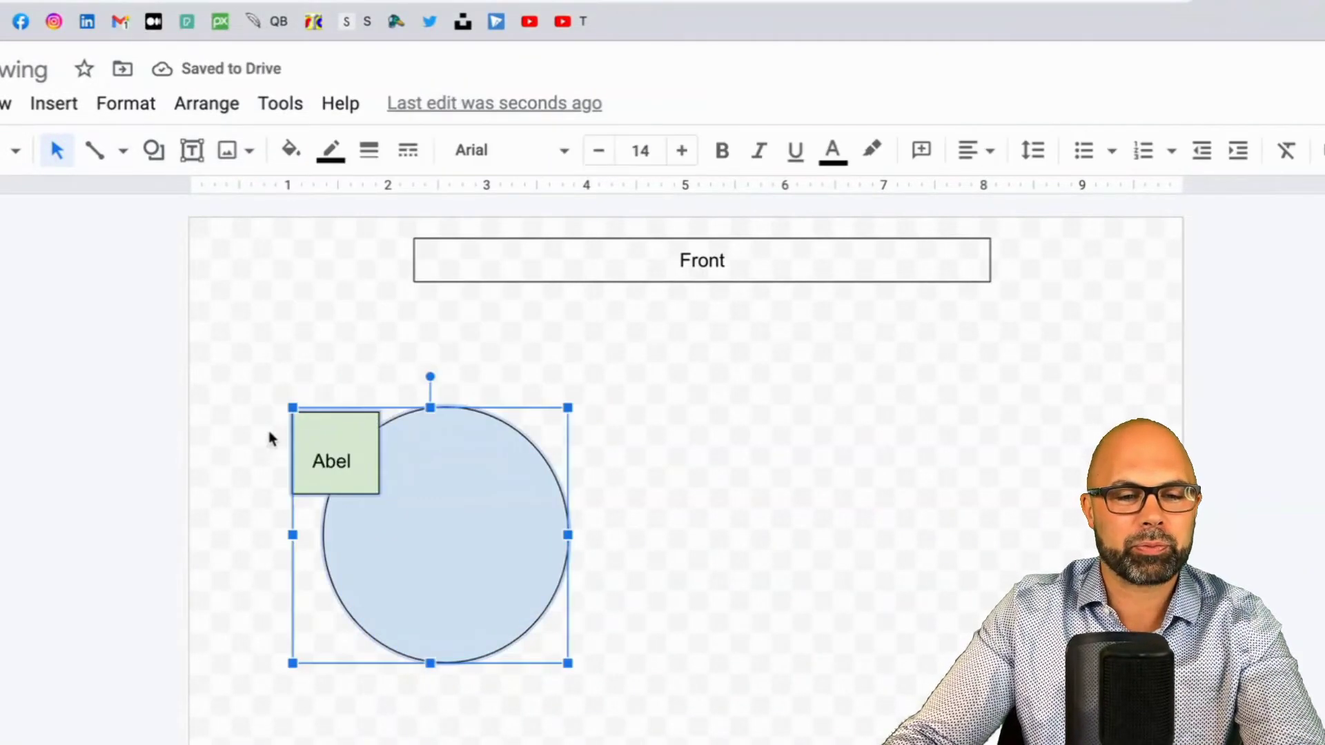
left_click(261, 361)
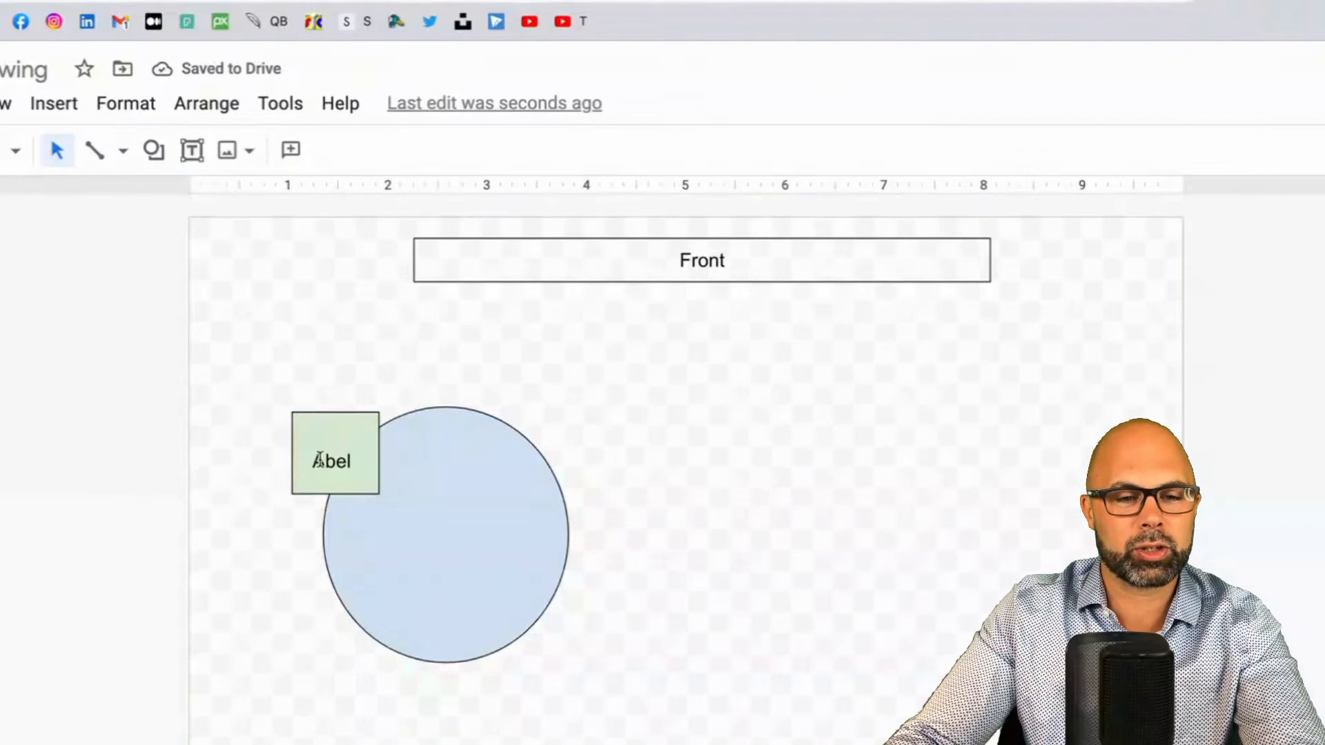
left_click(319, 459)
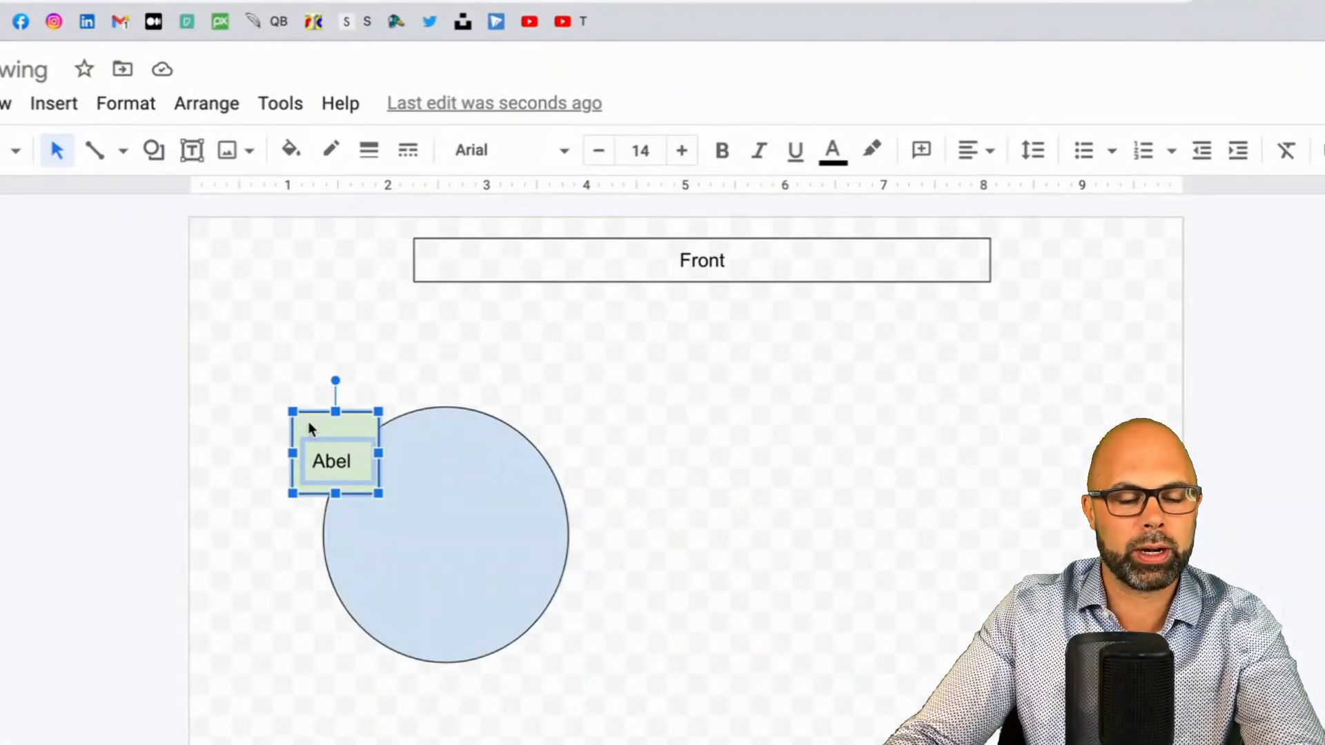
- Place Abel square copies at the table's top, lower left, bottom and right side
left_click_drag(309, 425, 482, 384)
key("ctrl+v")
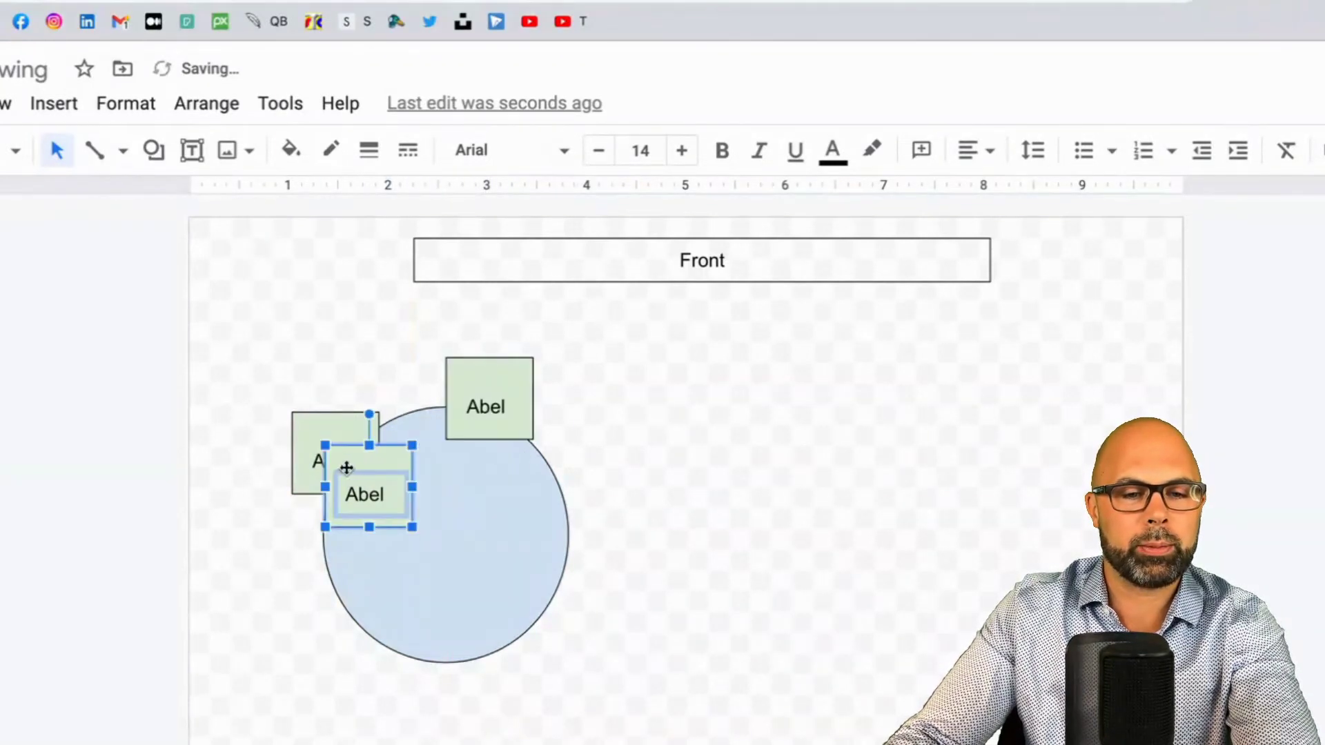
left_click_drag(345, 464, 342, 601)
key("ctrl+v")
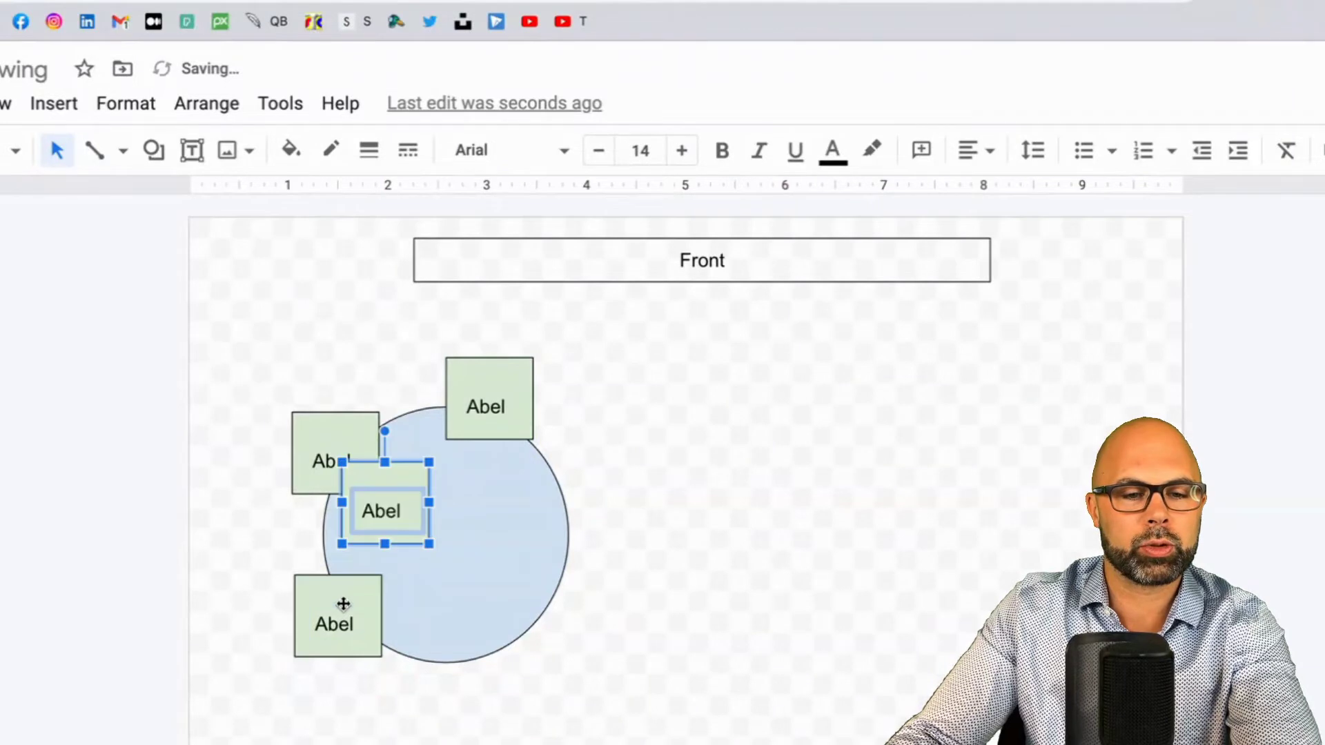
left_click_drag(410, 509, 525, 666)
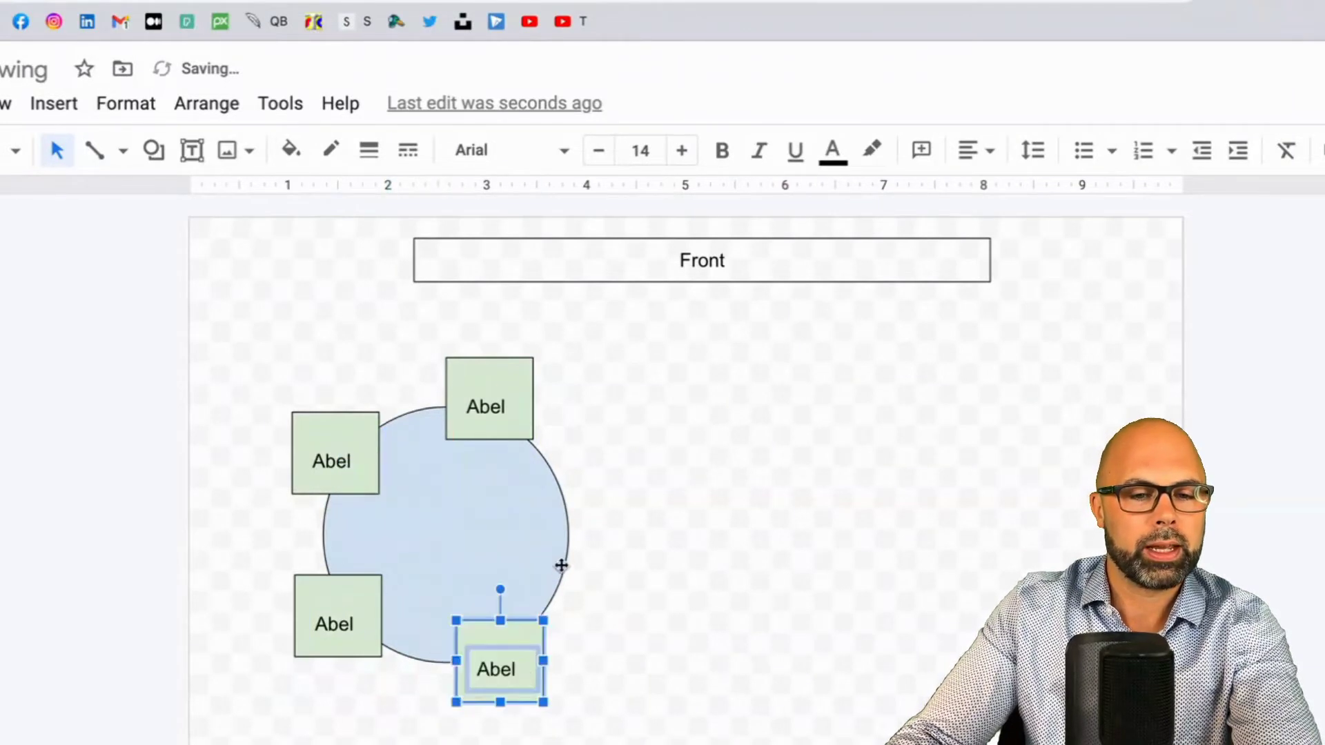
key("ctrl+v")
left_click_drag(414, 511, 588, 514)
left_click(676, 422)
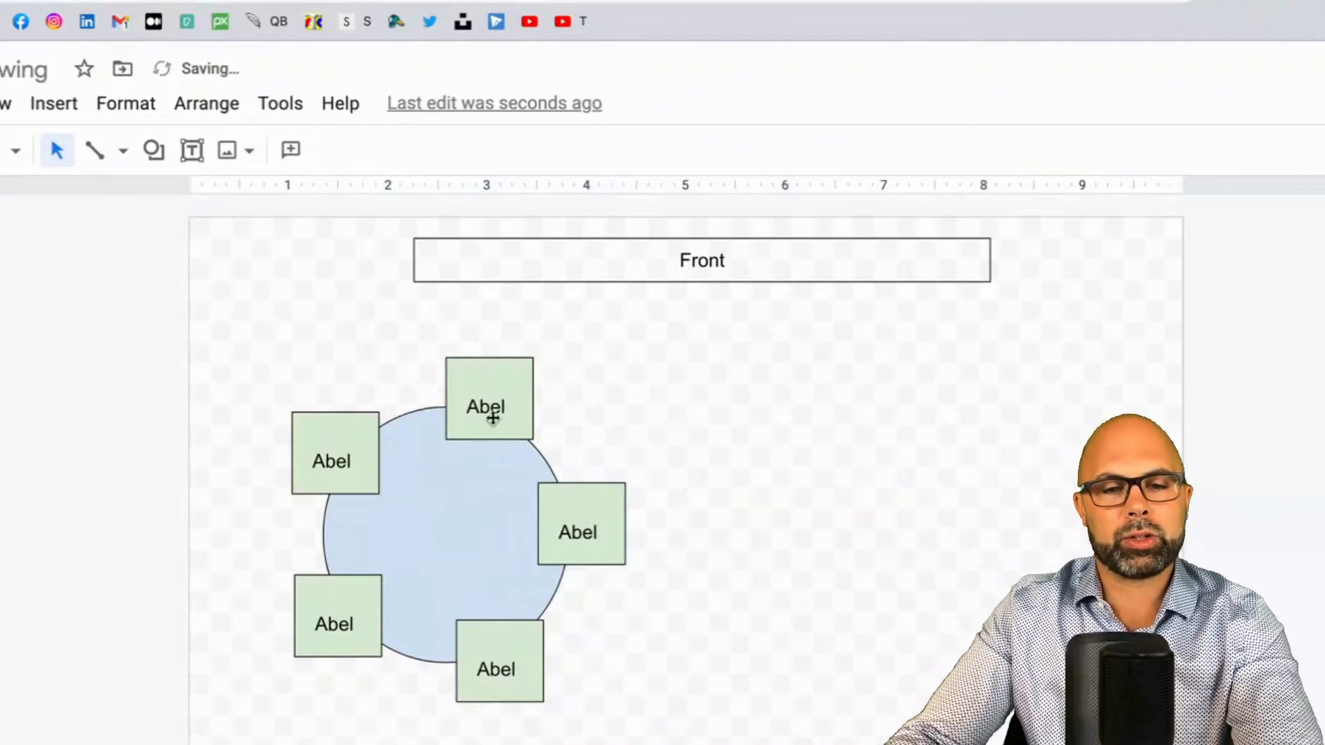
- Tilt the lower-left and bottom chair squares about 15° to follow the table's curve
left_click(315, 607)
left_click(312, 596)
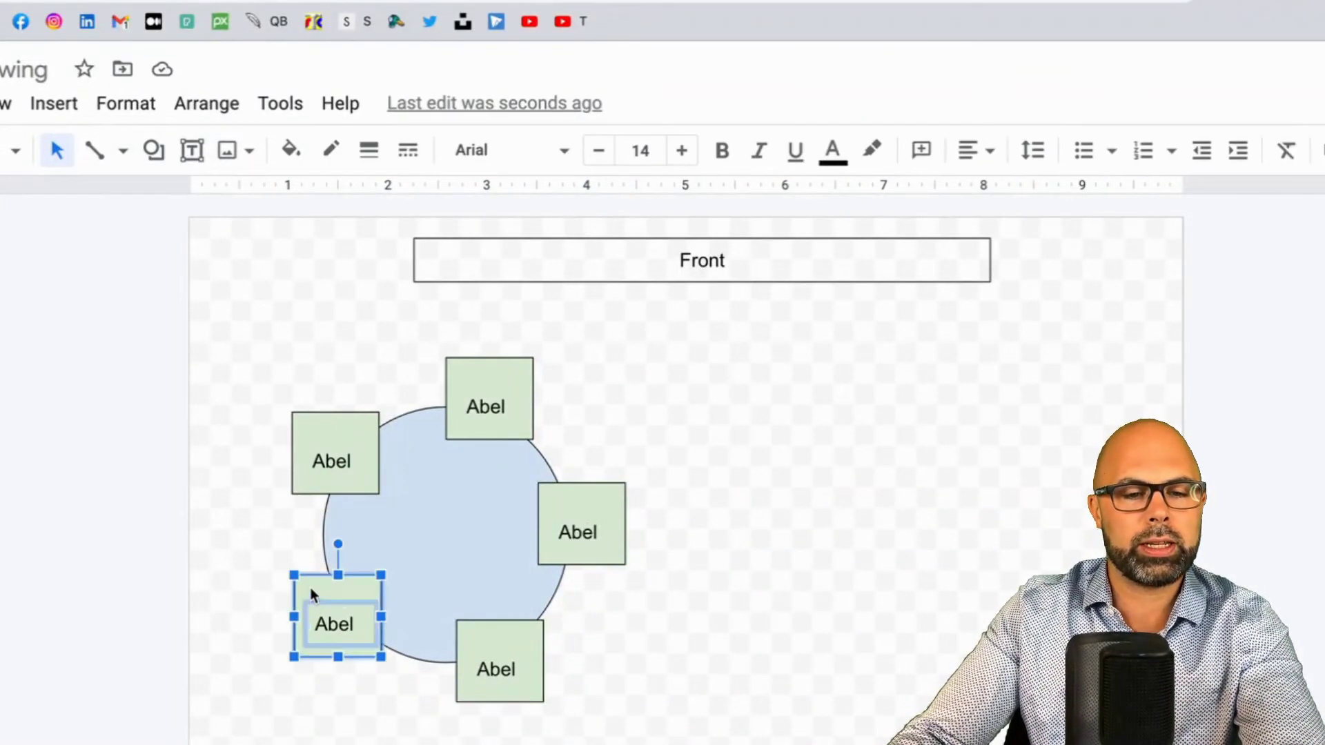
left_click_drag(336, 544, 360, 553)
left_click(493, 642)
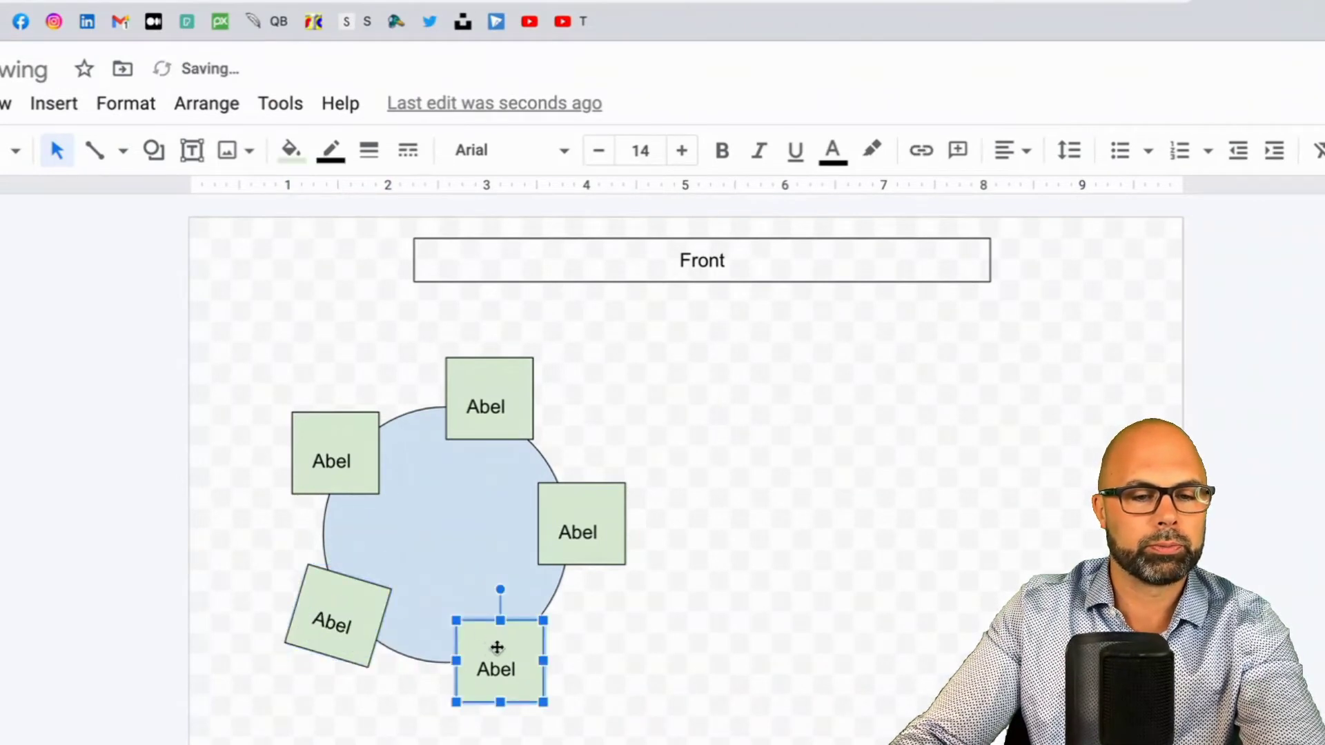
left_click(495, 652)
left_click(482, 637)
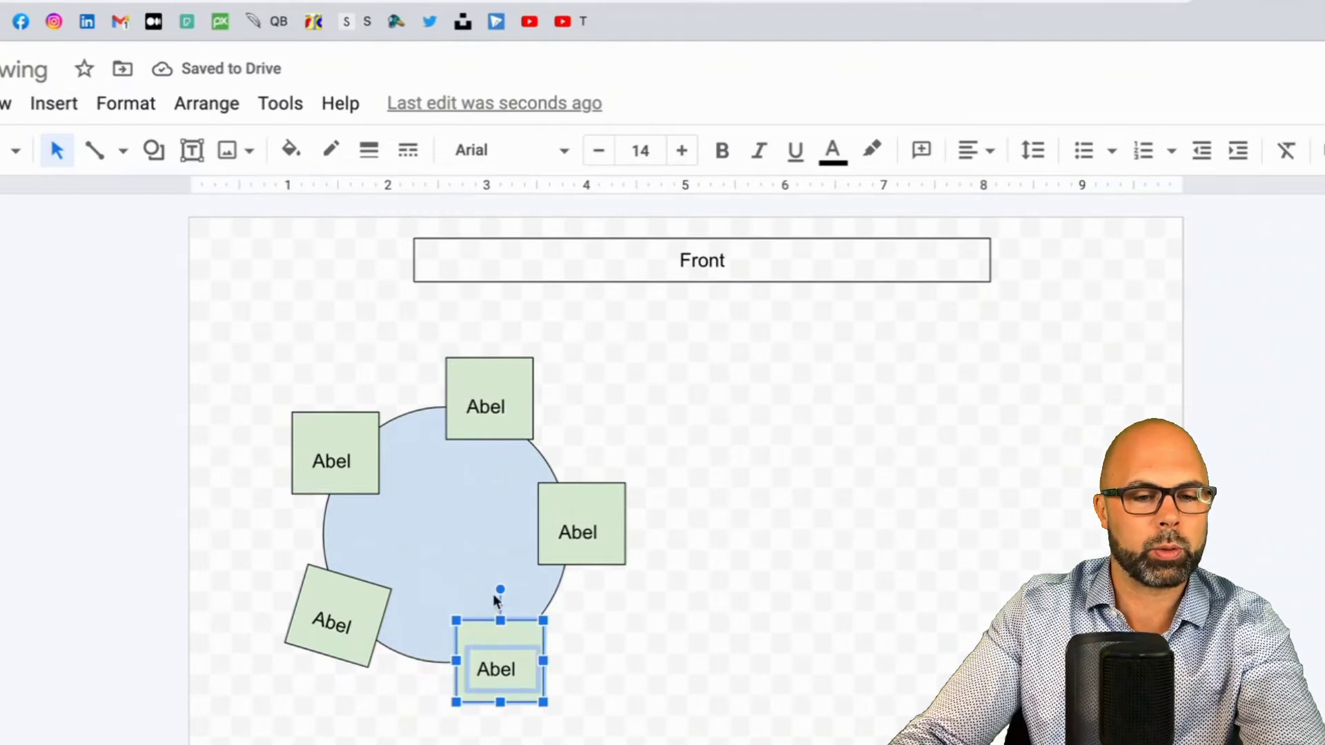
left_click_drag(499, 588, 483, 594)
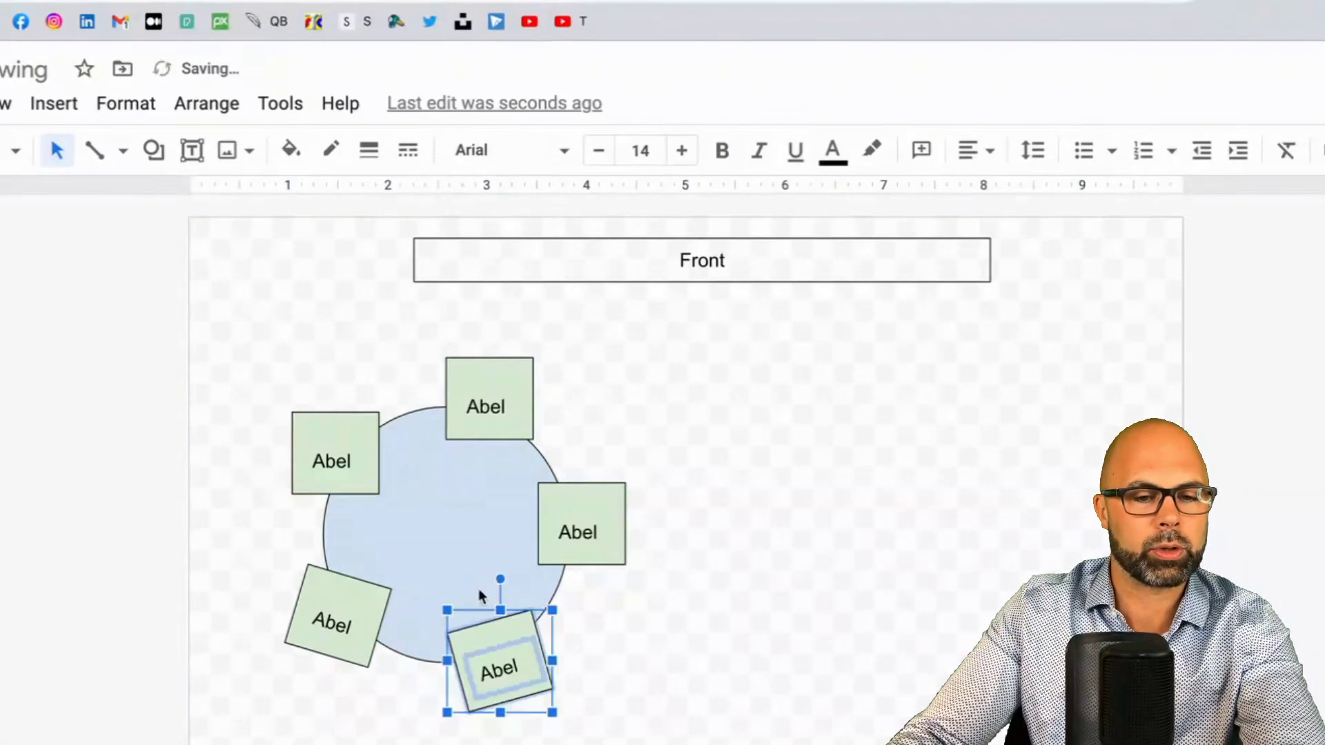
- Undo an accidental rotation of the right-hand chair square so it stays upright
left_click(567, 539)
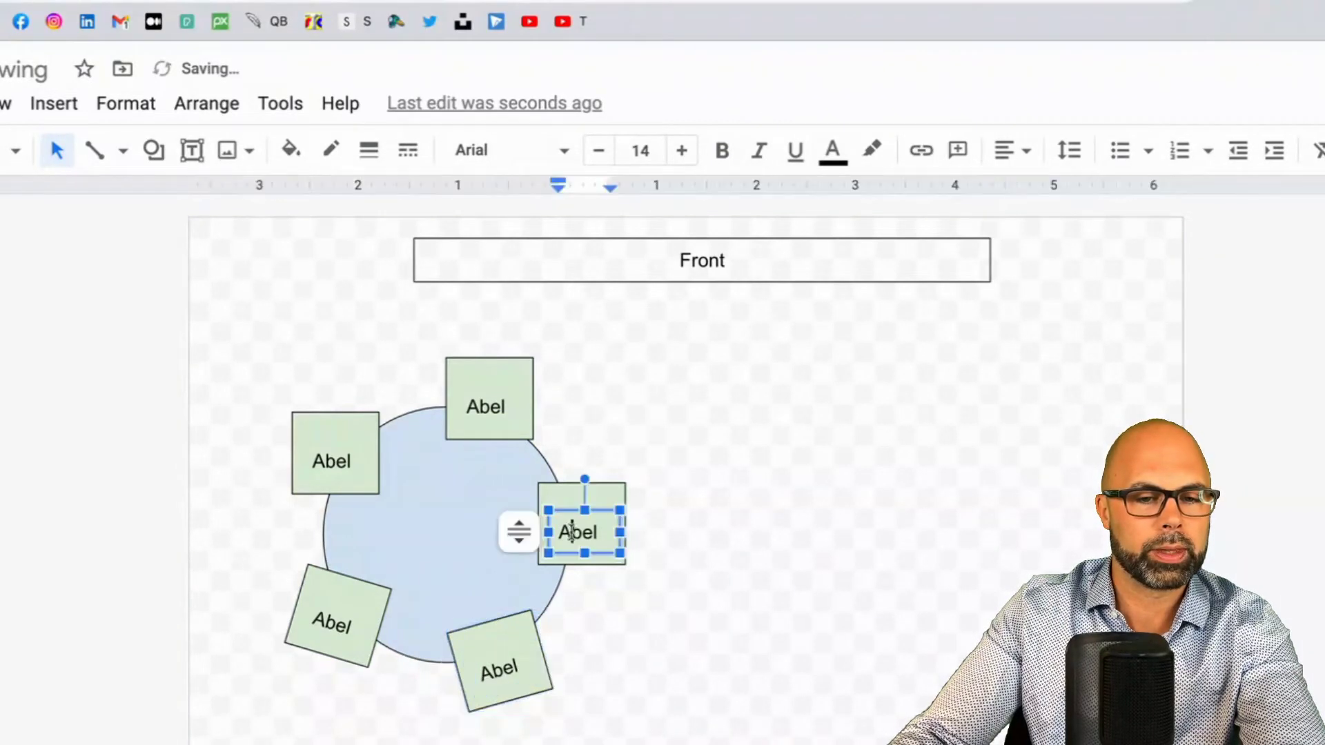
left_click(565, 495)
left_click(576, 447)
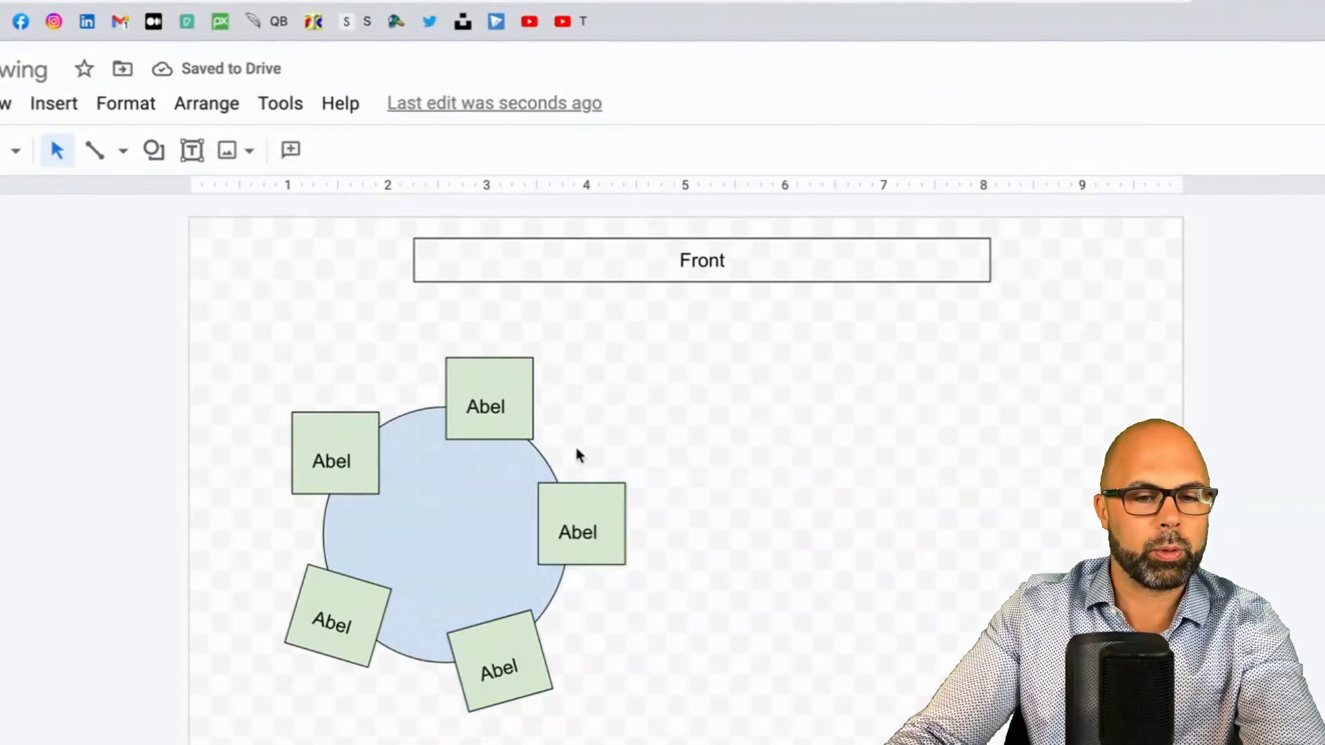
left_click(592, 549)
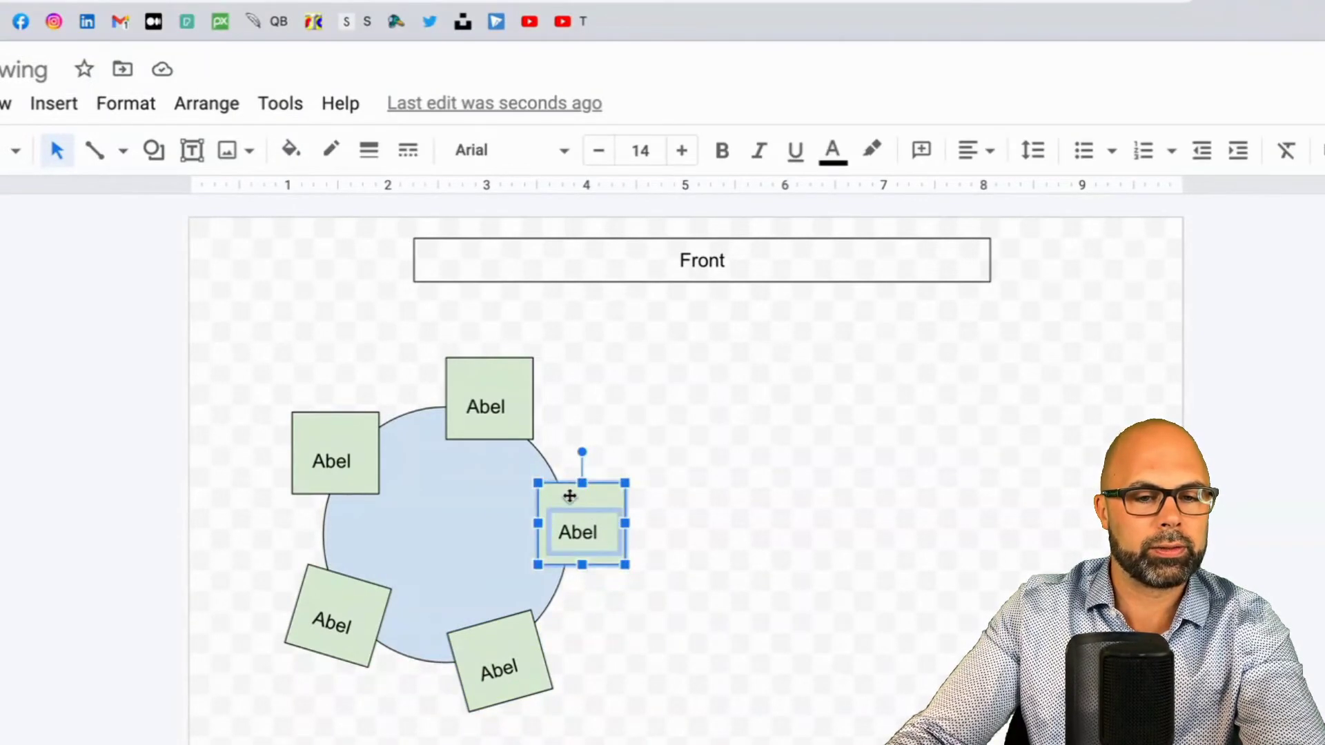
left_click_drag(579, 449, 514, 524)
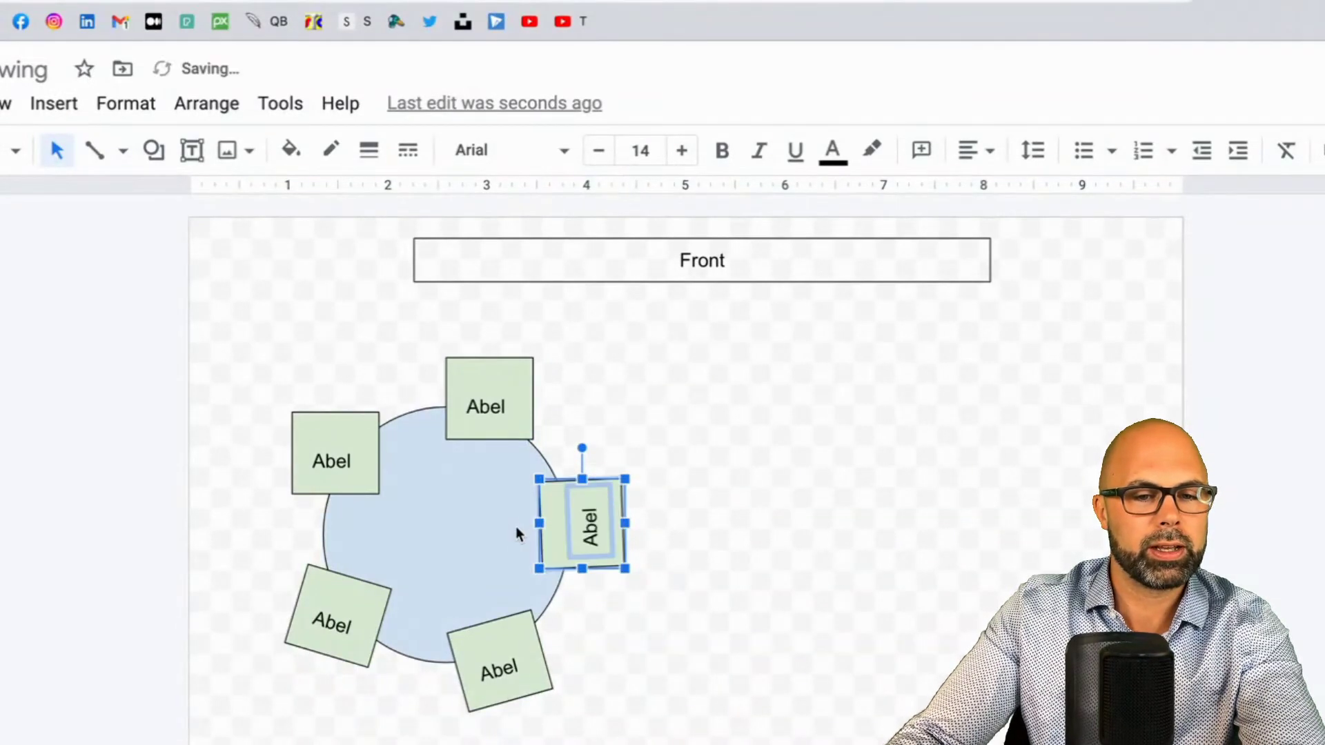
key("ctrl+z")
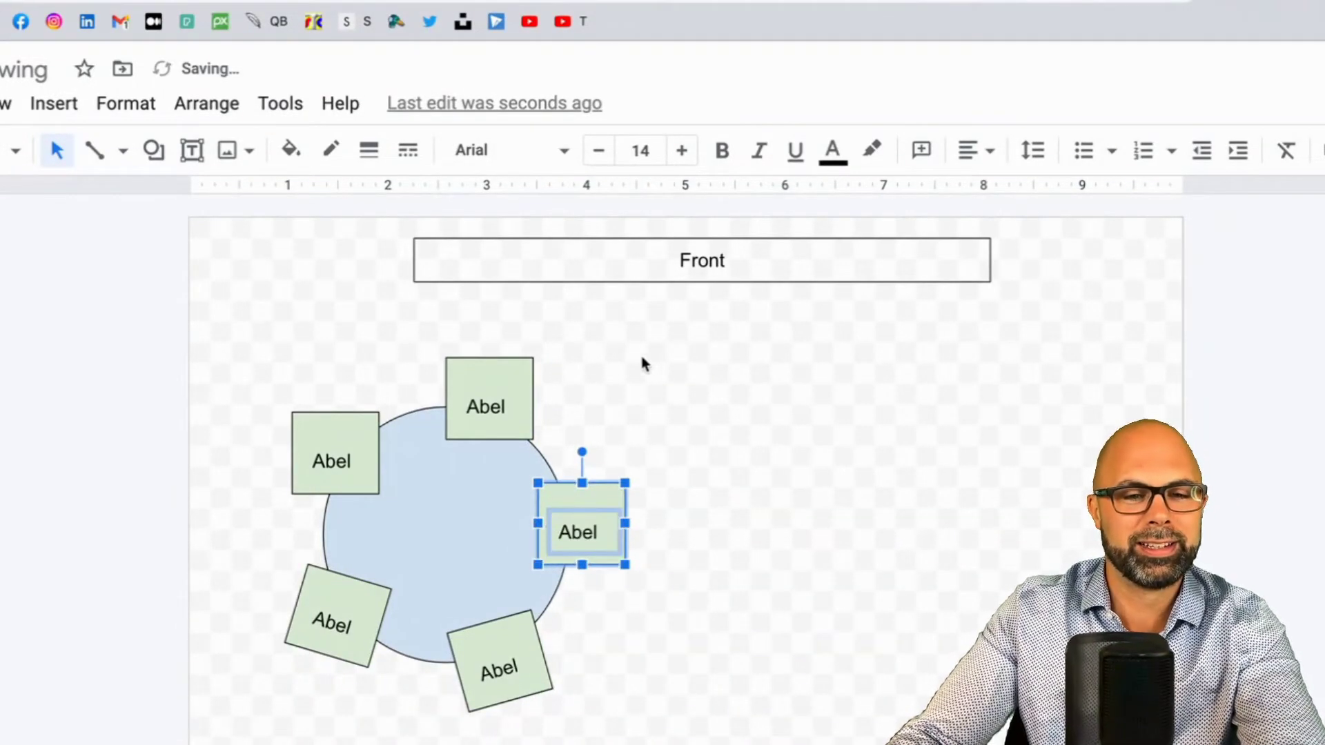
left_click(641, 354)
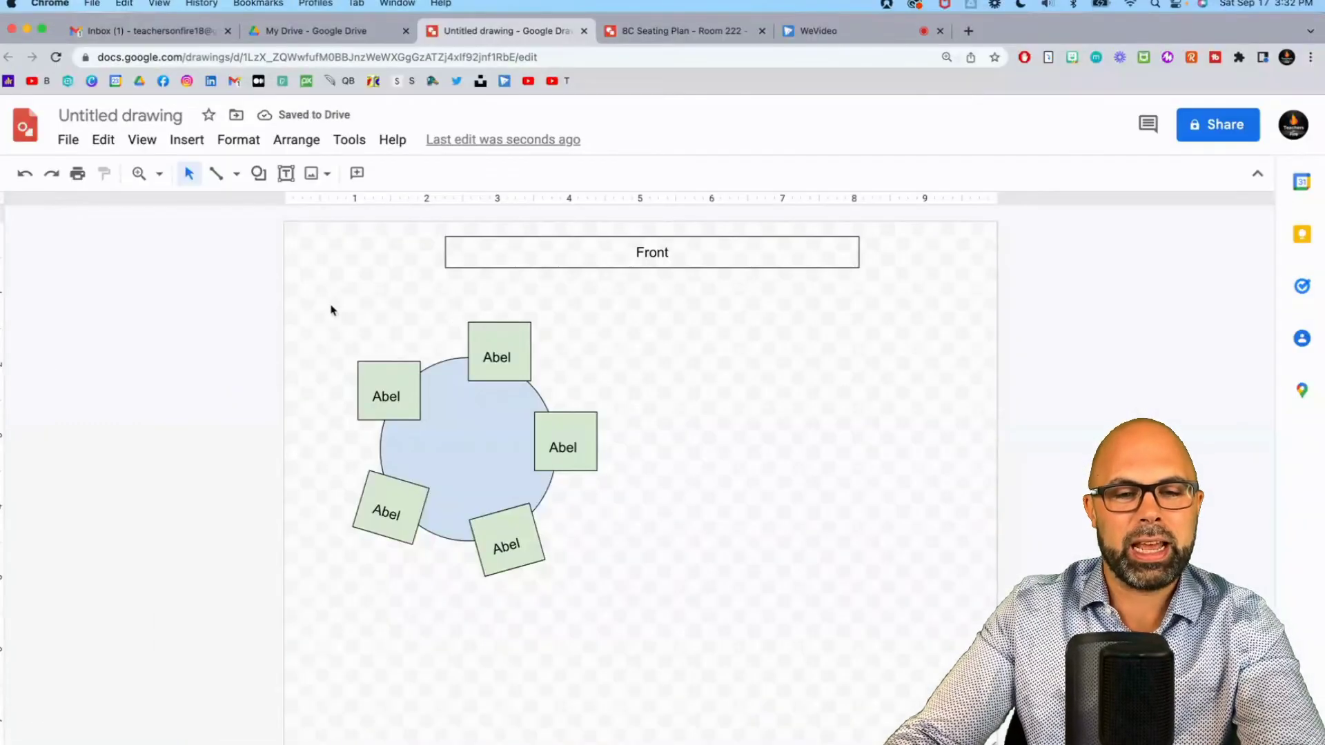
- Duplicate the table with its five chairs twice, placing copies to the right and below
left_click_drag(256, 337, 575, 744)
left_click_drag(561, 604, 621, 594)
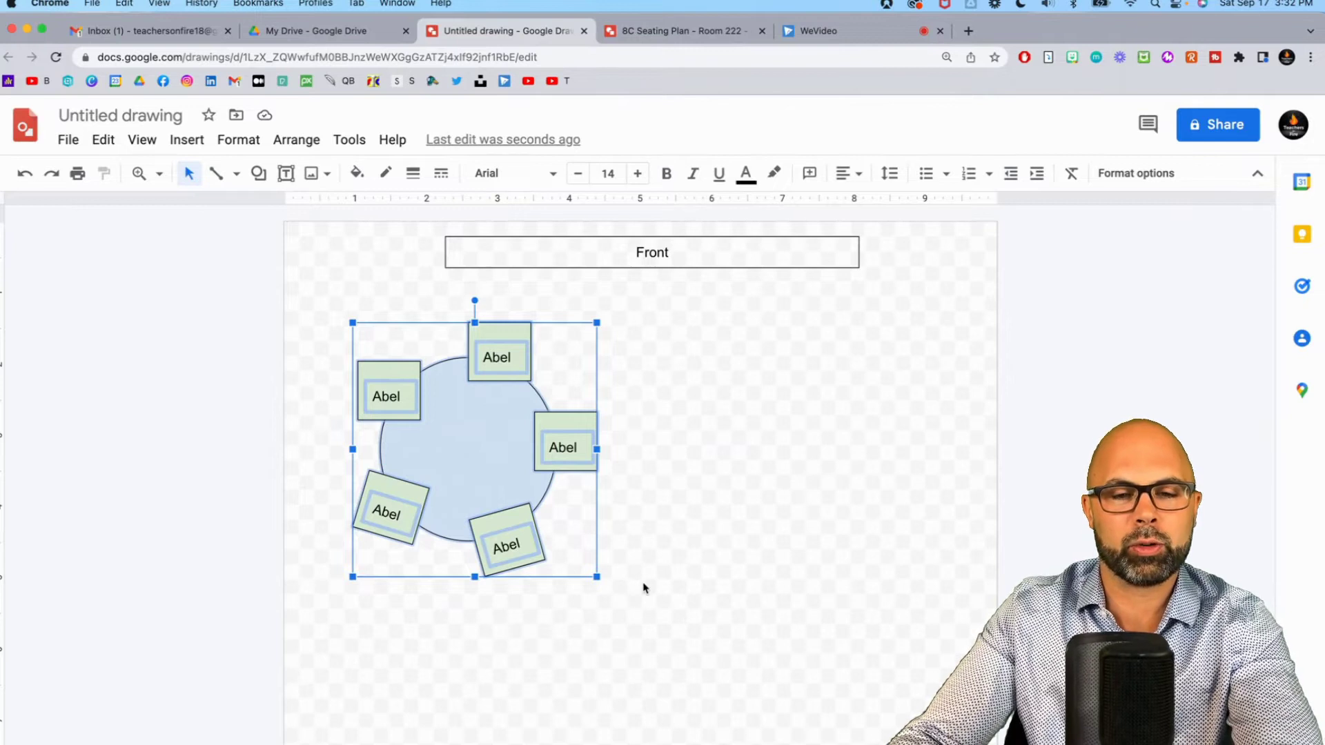
key("ctrl+d")
left_click_drag(535, 466, 902, 429)
key("ctrl+v")
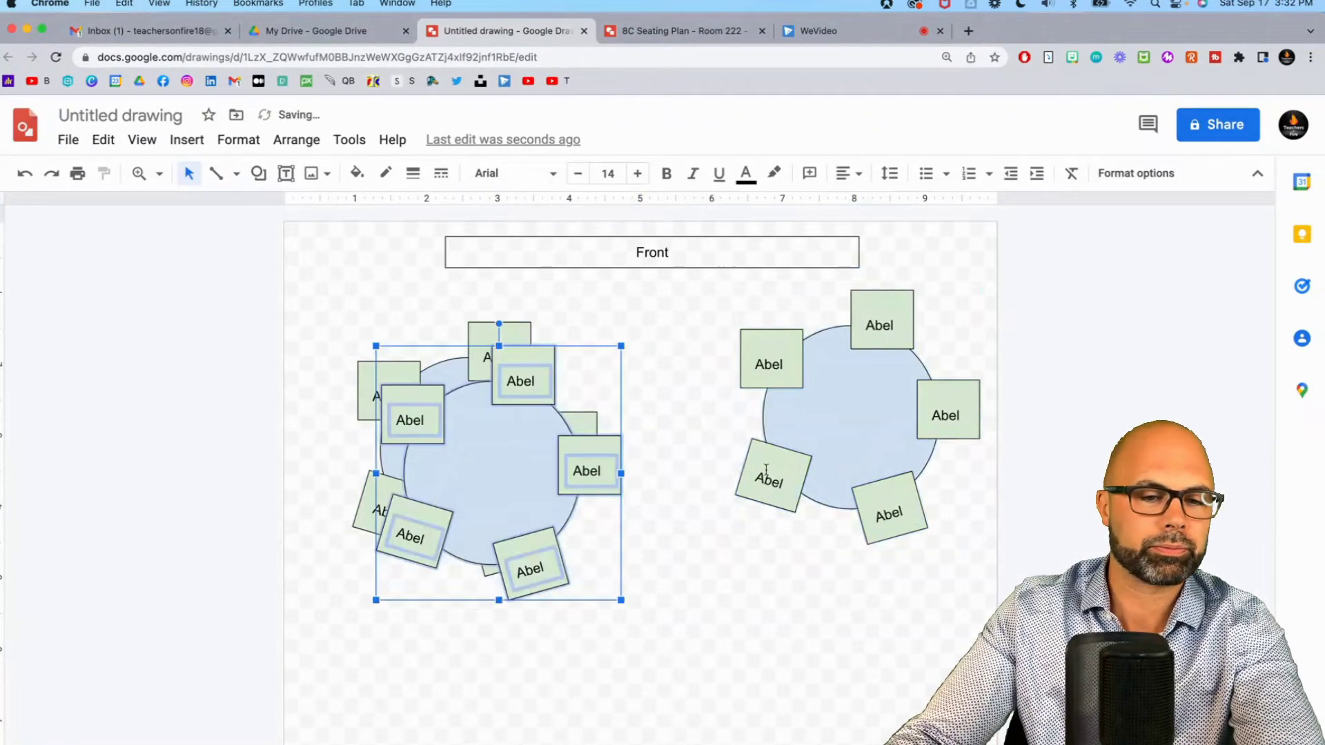
left_click_drag(545, 475, 735, 622)
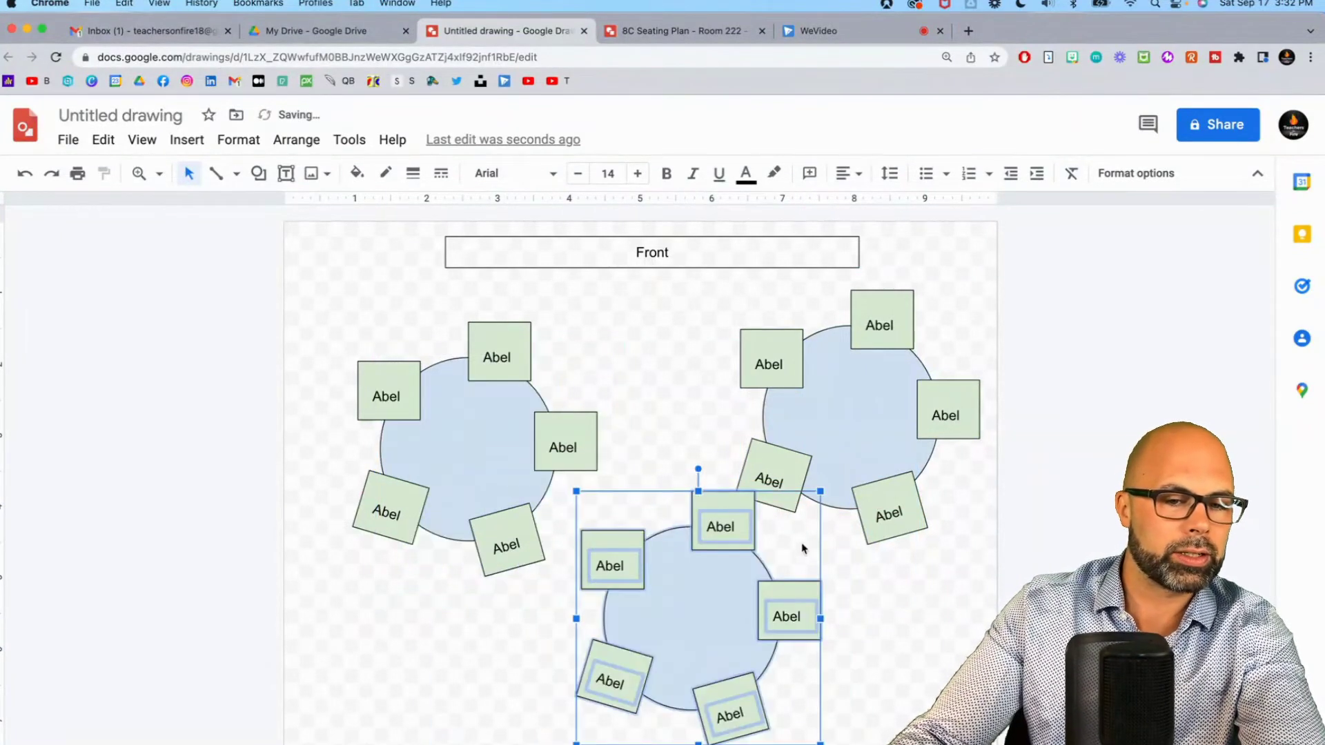
- Shrink the bottom, top-left and top-right table groups to fit the page
left_click_drag(820, 491, 783, 542)
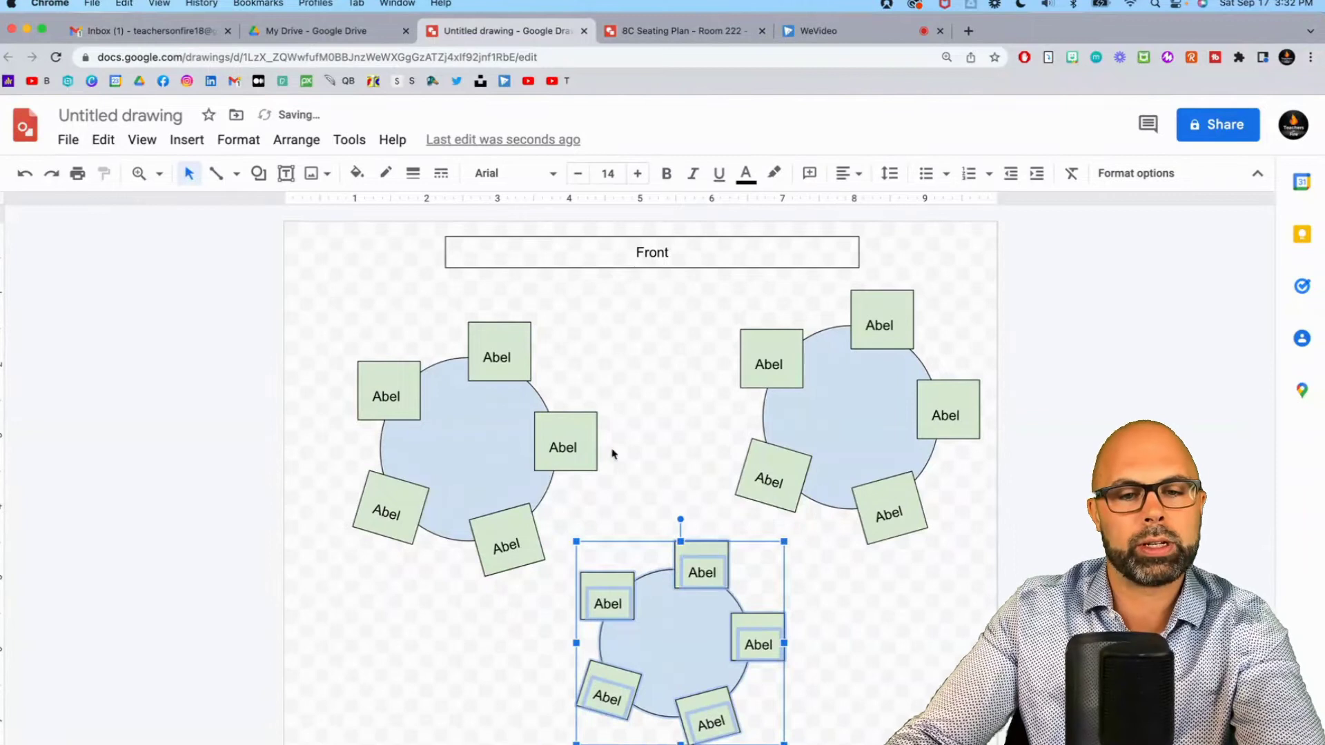
left_click_drag(336, 319, 599, 579)
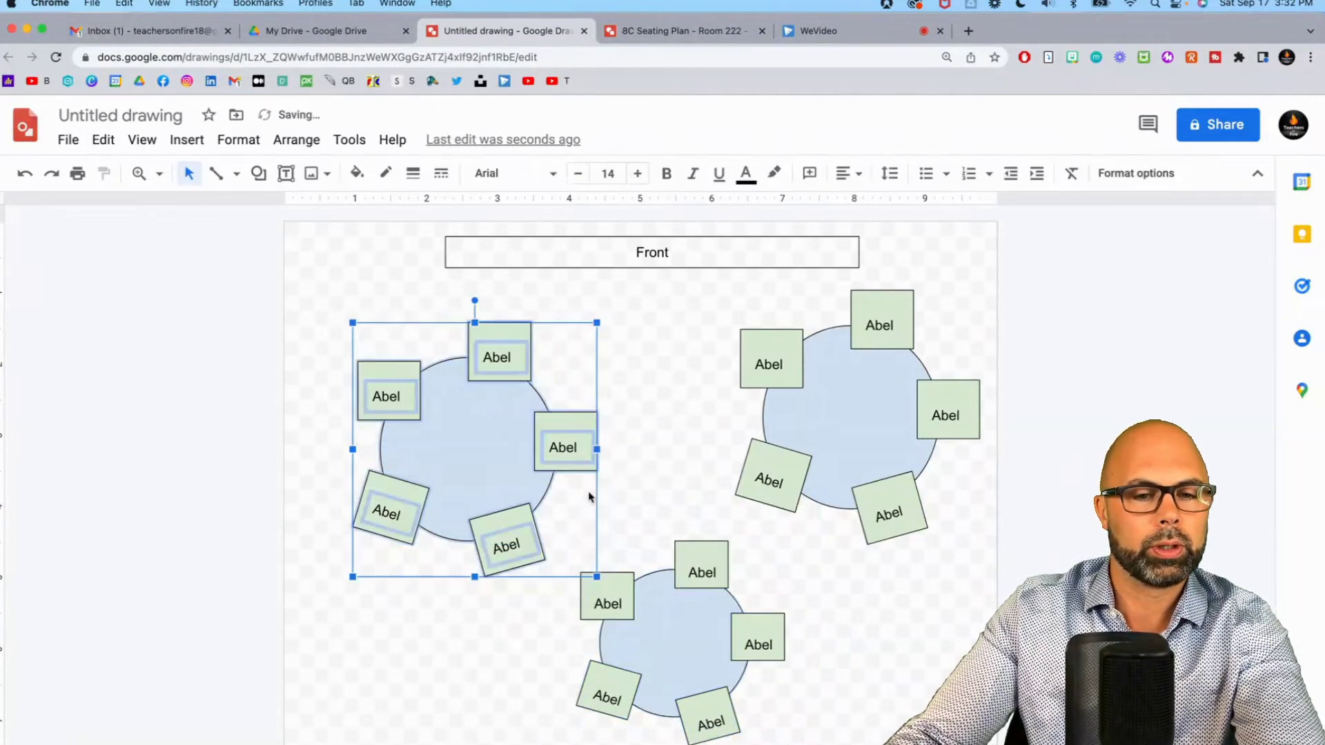
left_click_drag(598, 322, 551, 353)
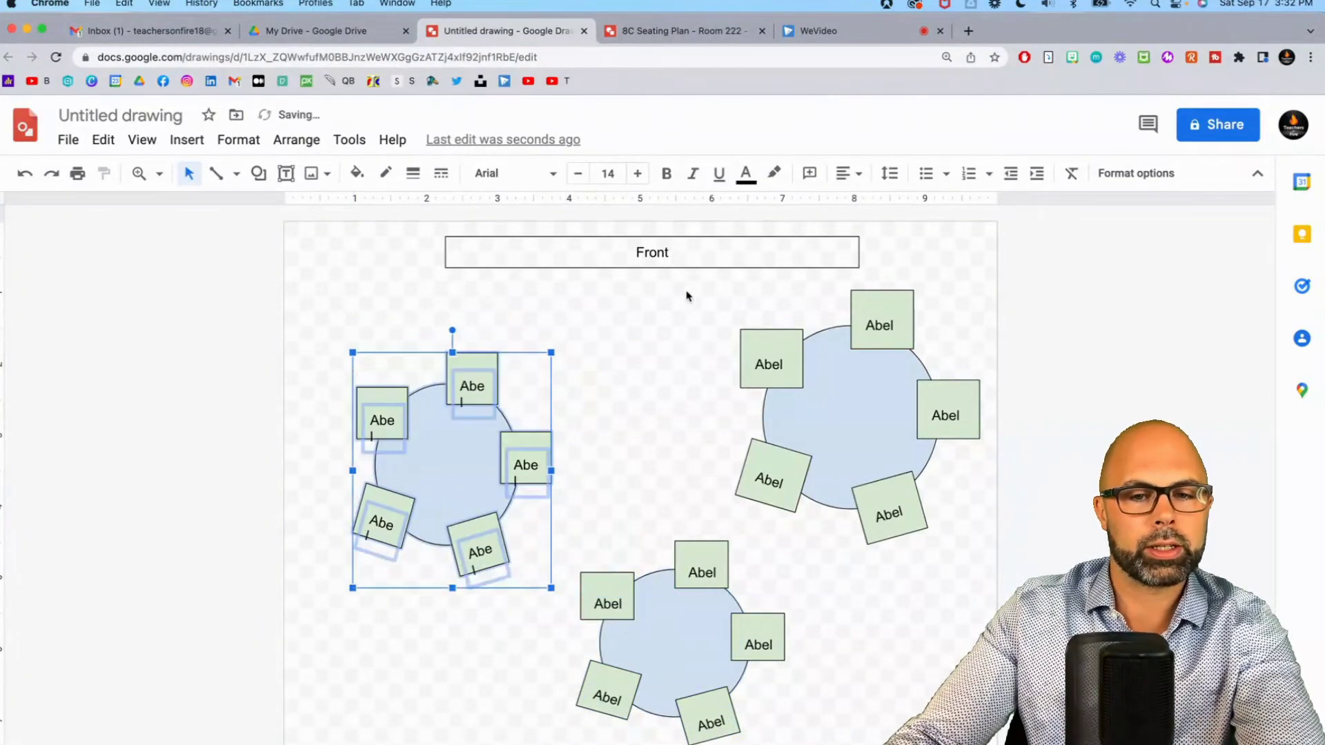
left_click_drag(717, 280, 986, 535)
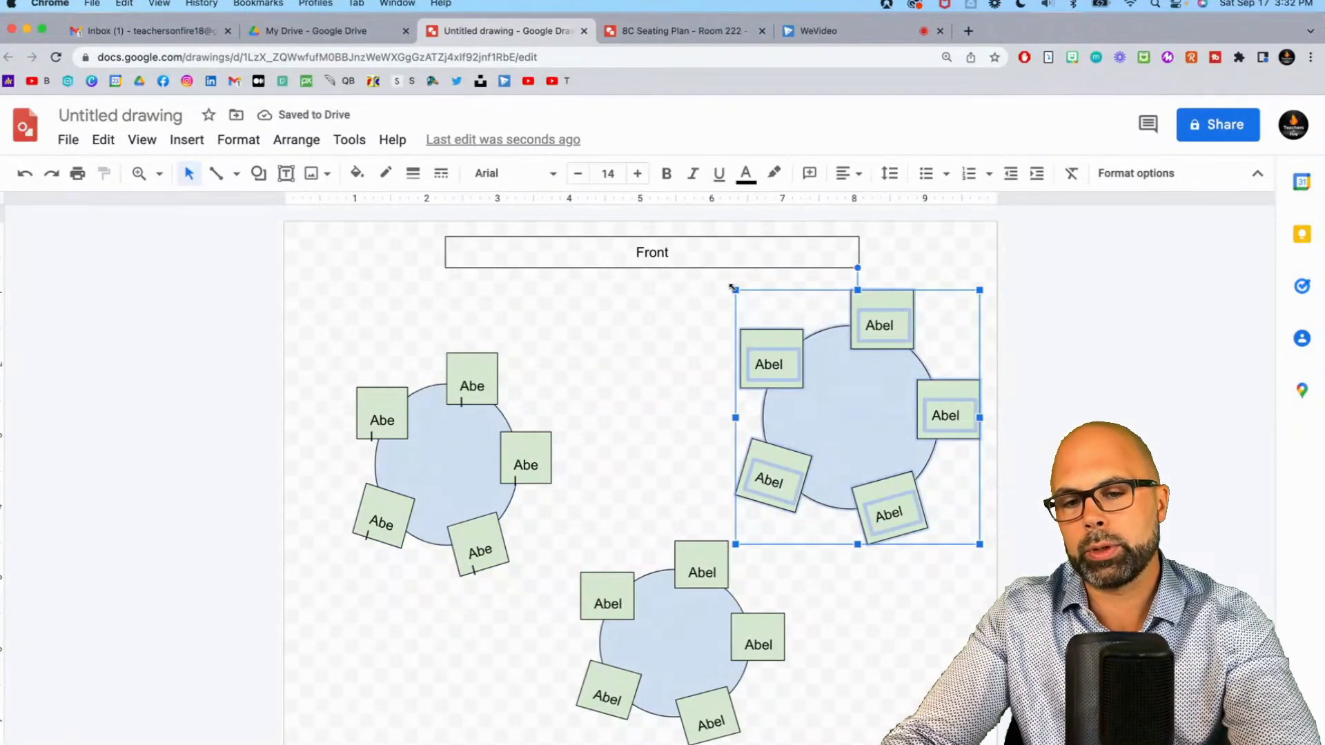
left_click_drag(734, 288, 781, 308)
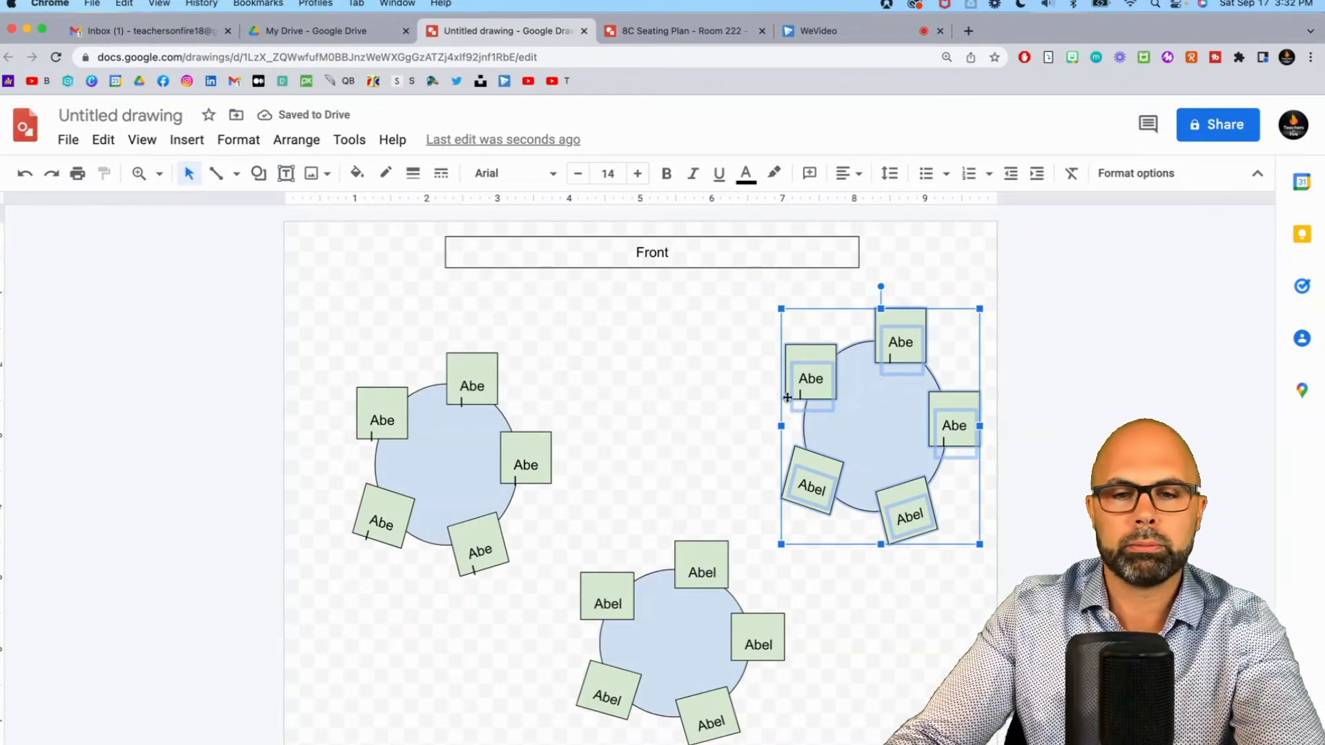
key("super+z")
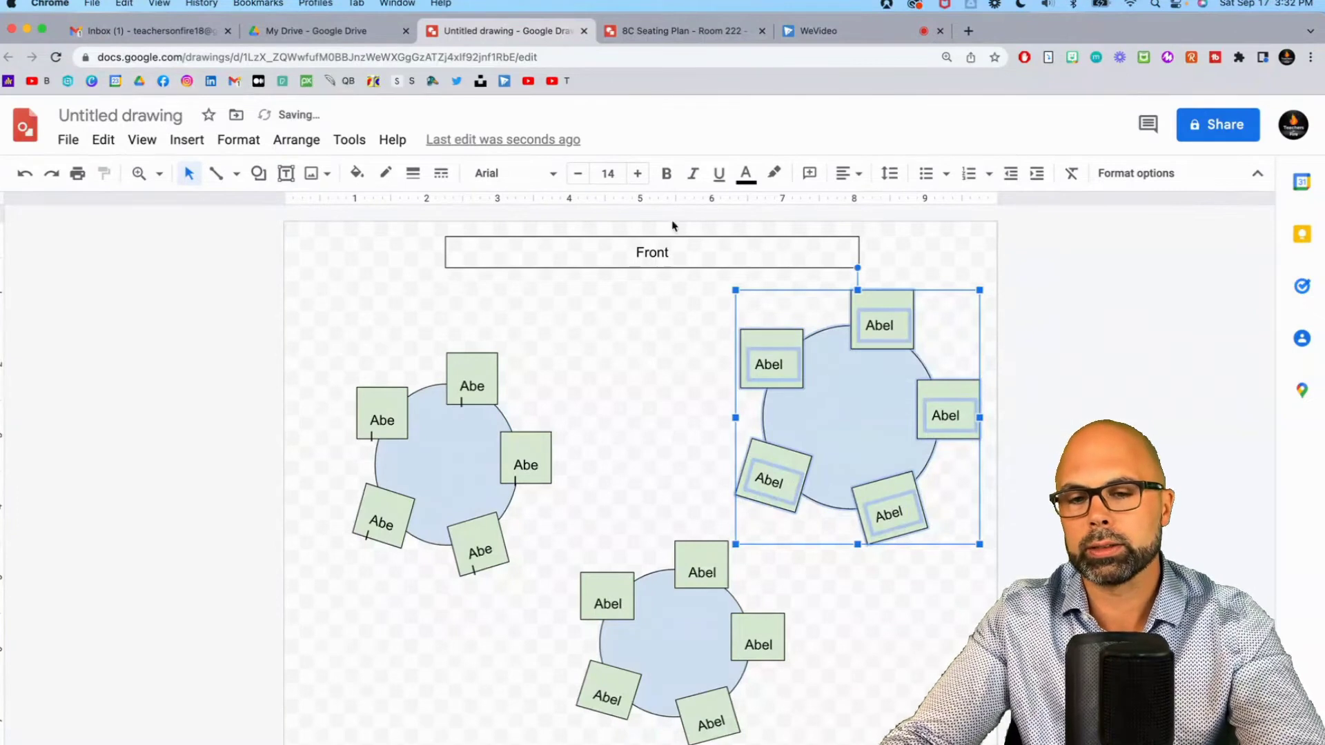
left_click_drag(736, 289, 781, 326)
left_click(902, 621)
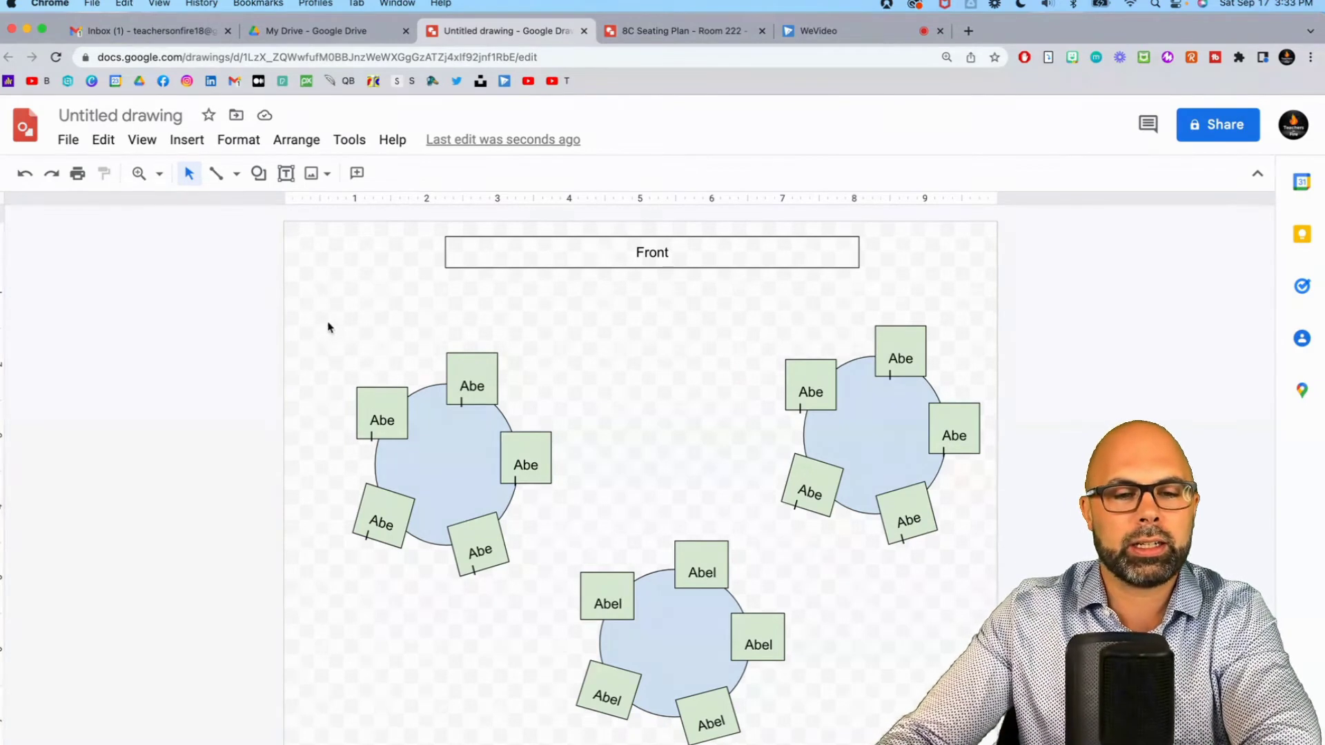
left_click_drag(328, 327, 565, 580)
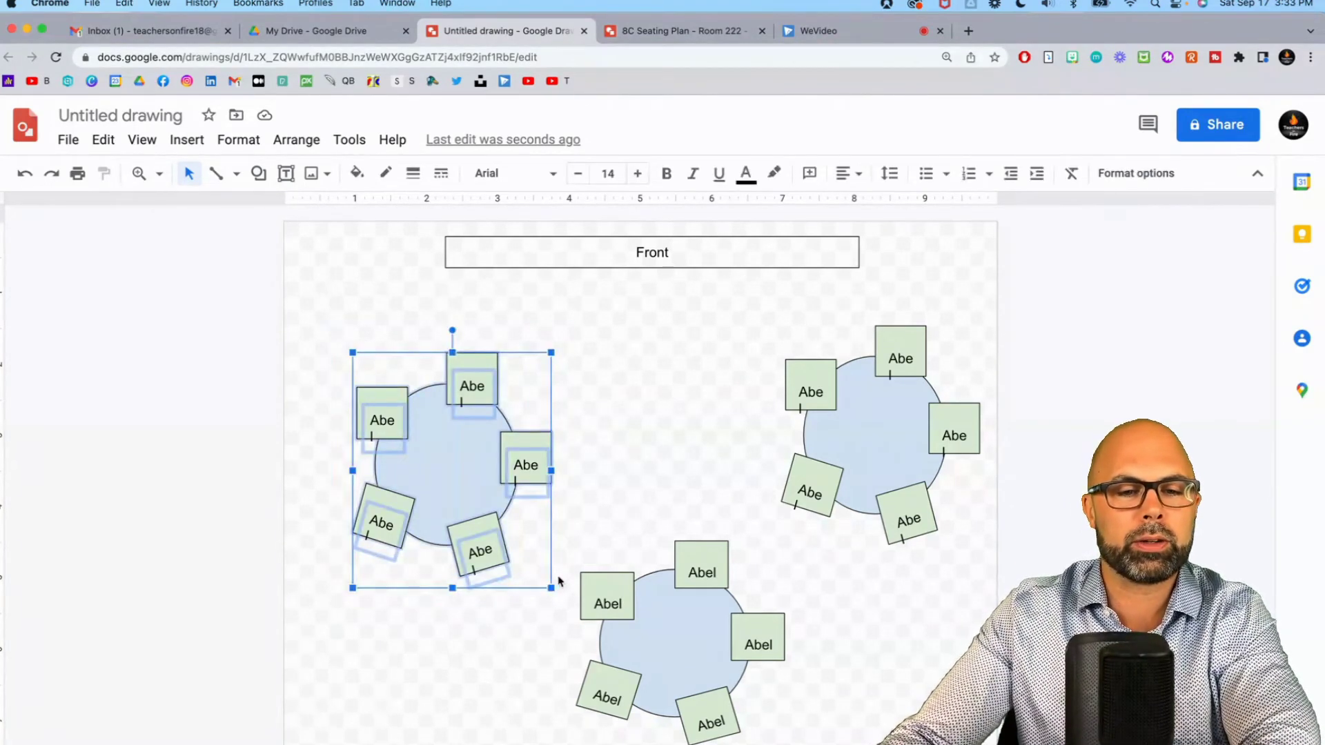
left_click(641, 429)
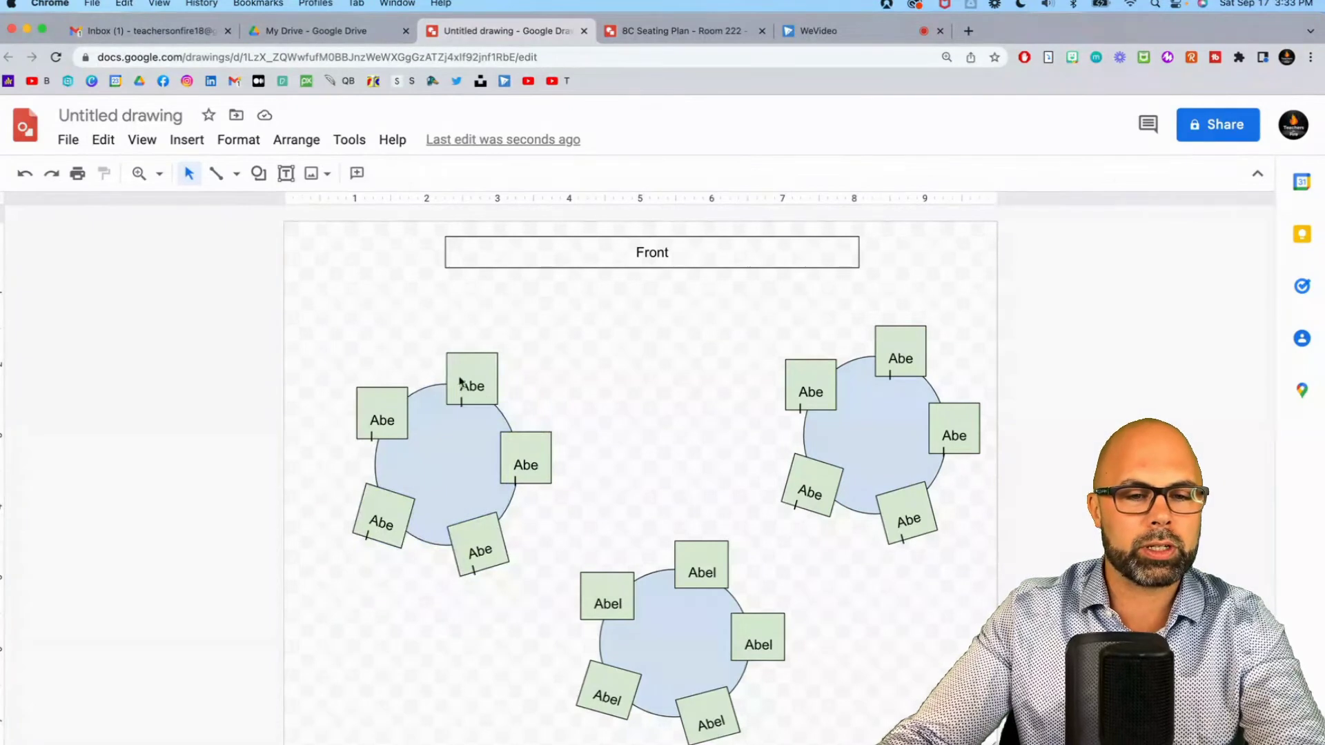
left_click(474, 385)
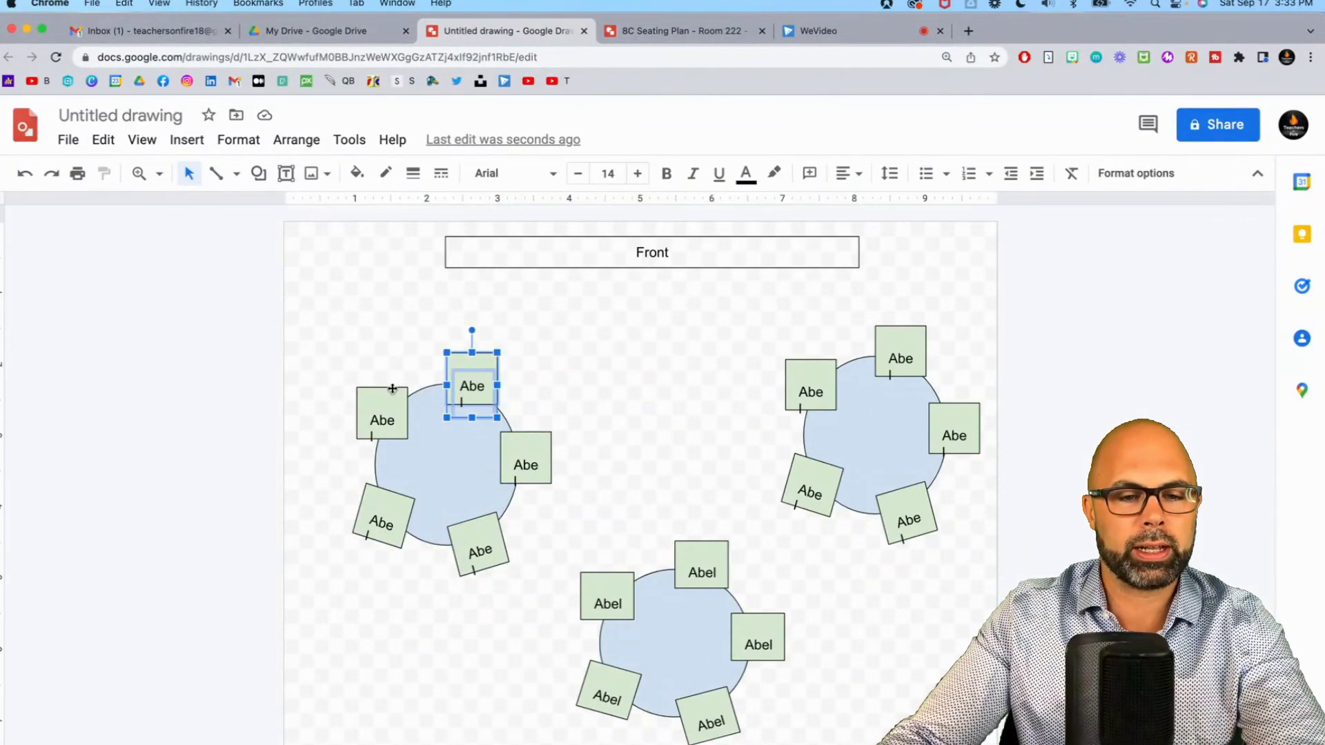
left_click(659, 388)
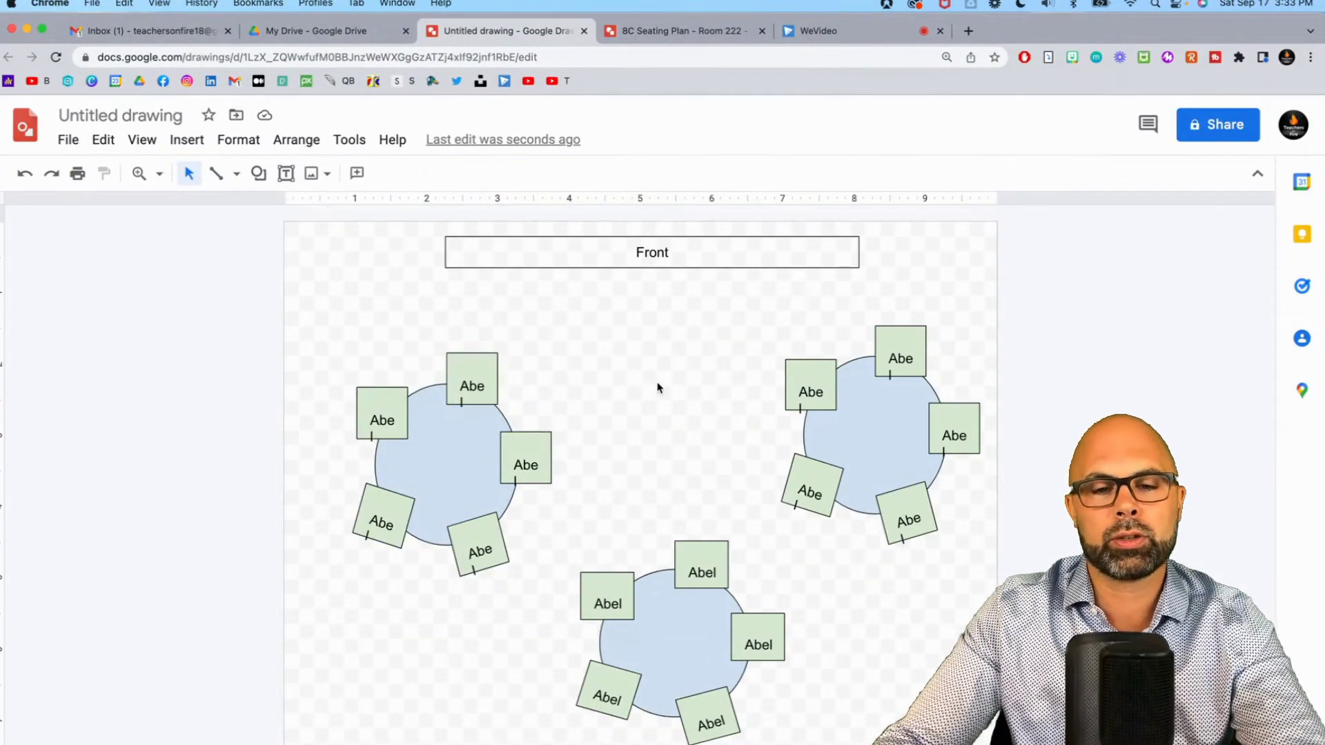